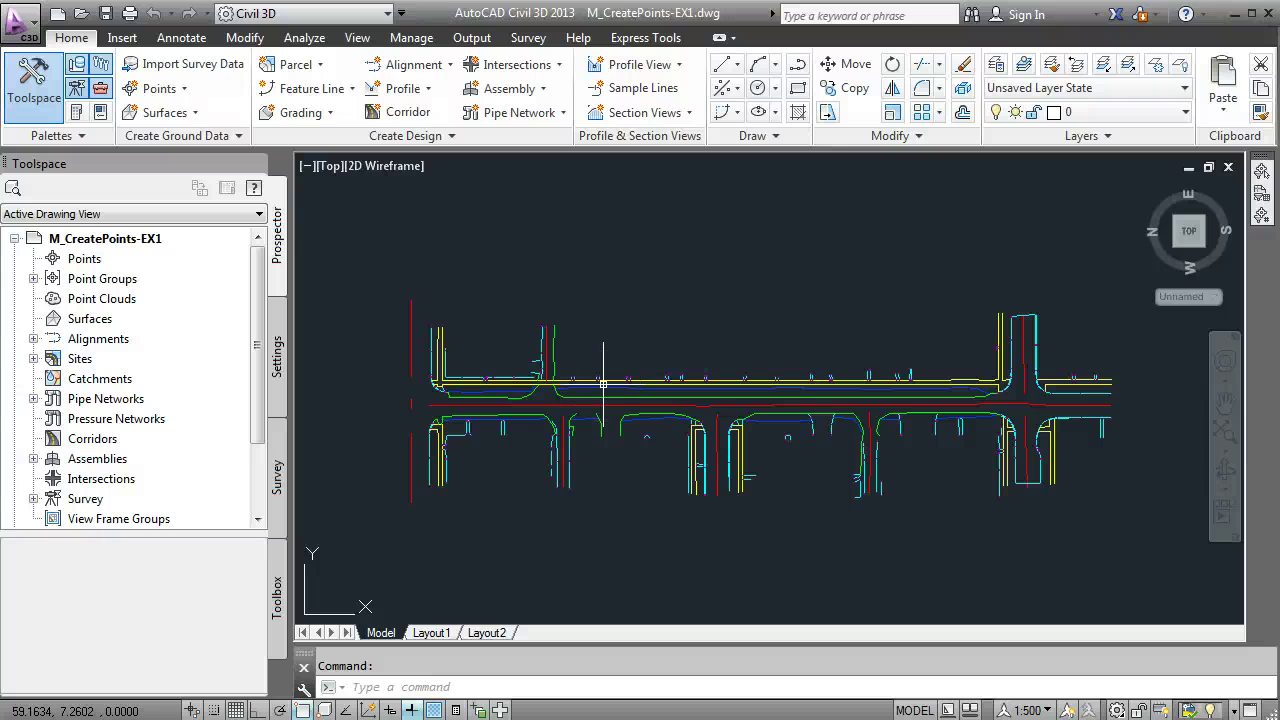
# From Prospector's Points Create... toolbar, open Import Points showing ENZ (comma delimited) format
pyautogui.click(429, 463)
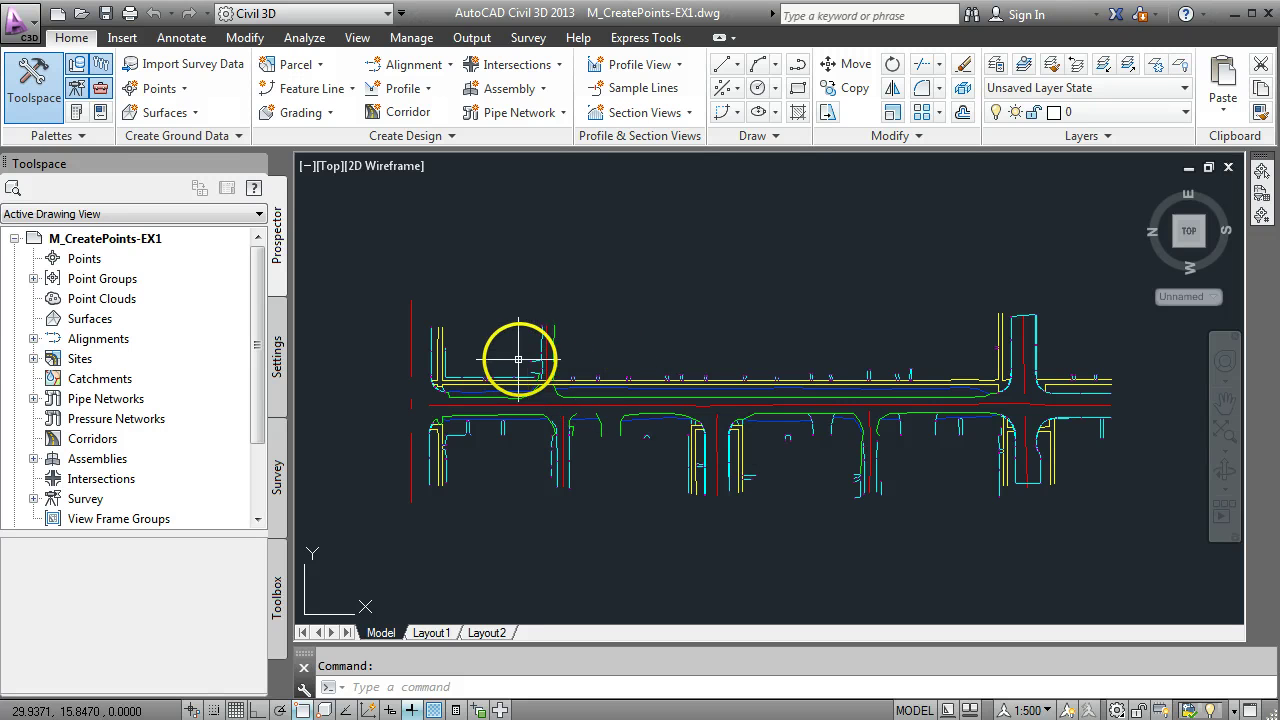
pyautogui.scroll(5, 568, 369)
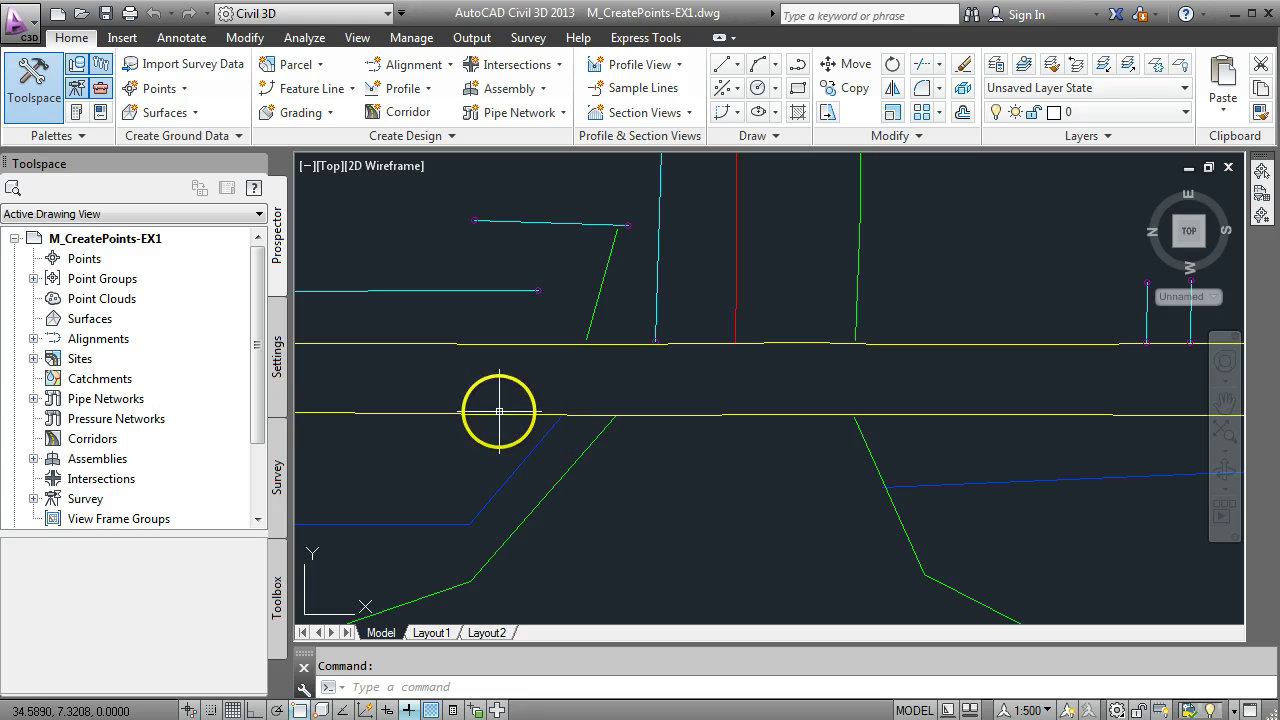
pyautogui.scroll(-6, 498, 411)
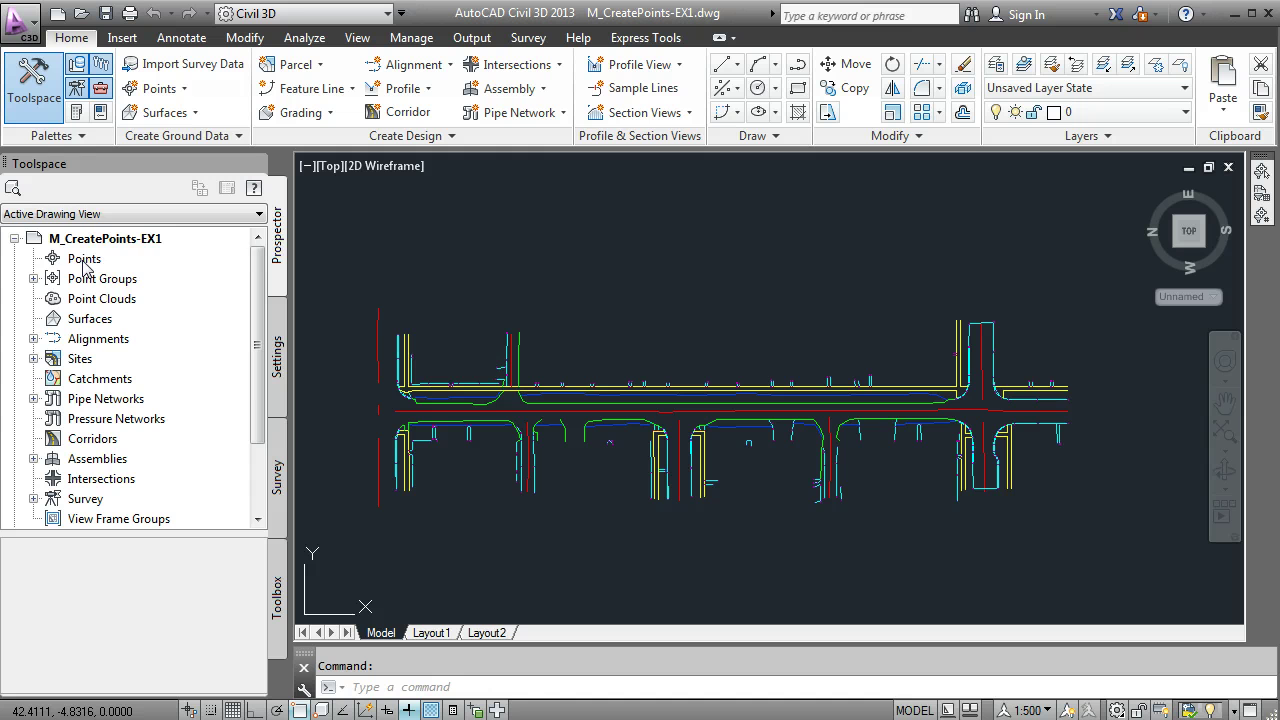
pyautogui.rightClick(85, 264)
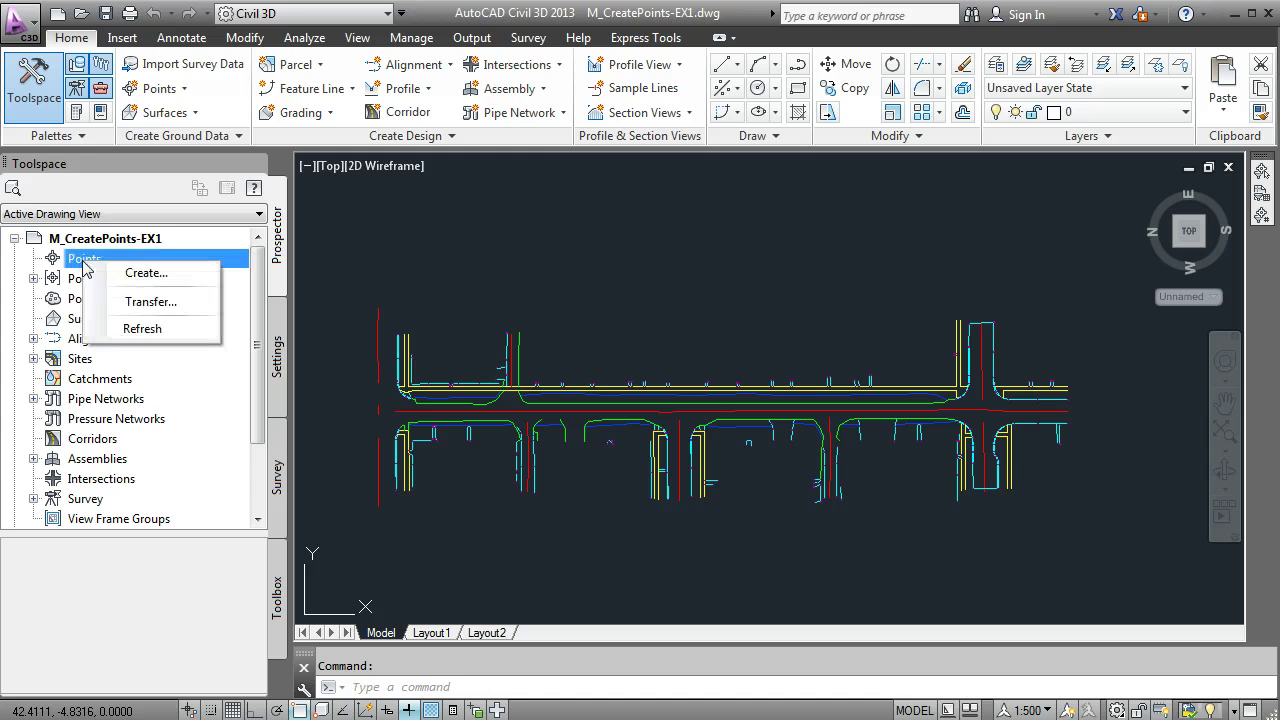
pyautogui.click(148, 274)
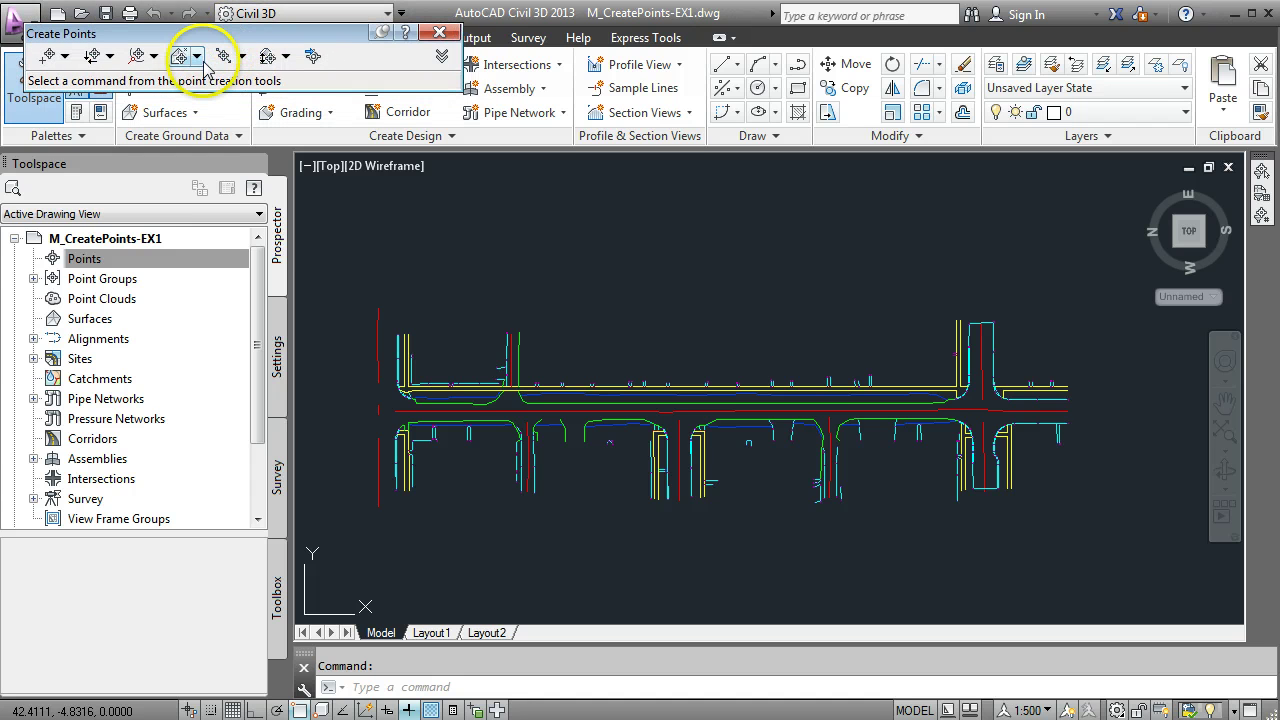
pyautogui.click(318, 63)
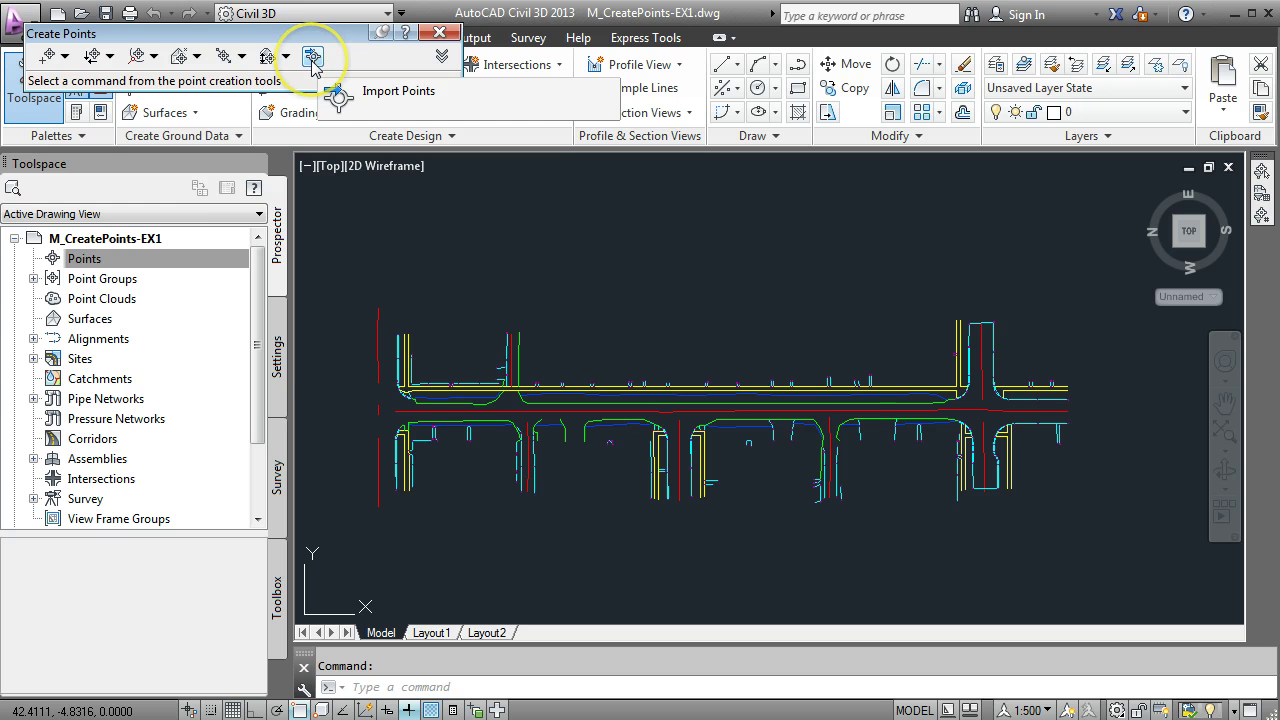
pyautogui.click(313, 60)
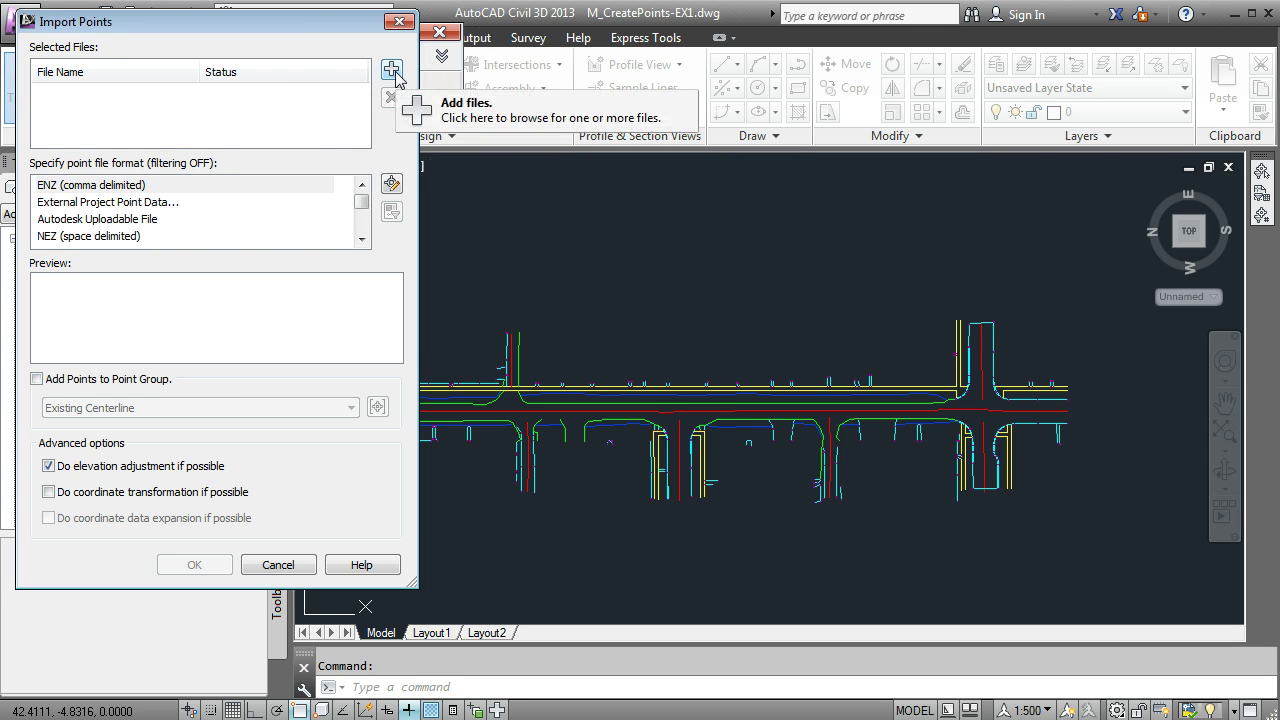
# Add M_topopoints.txt as the source file in the Import Points list
pyautogui.click(391, 70)
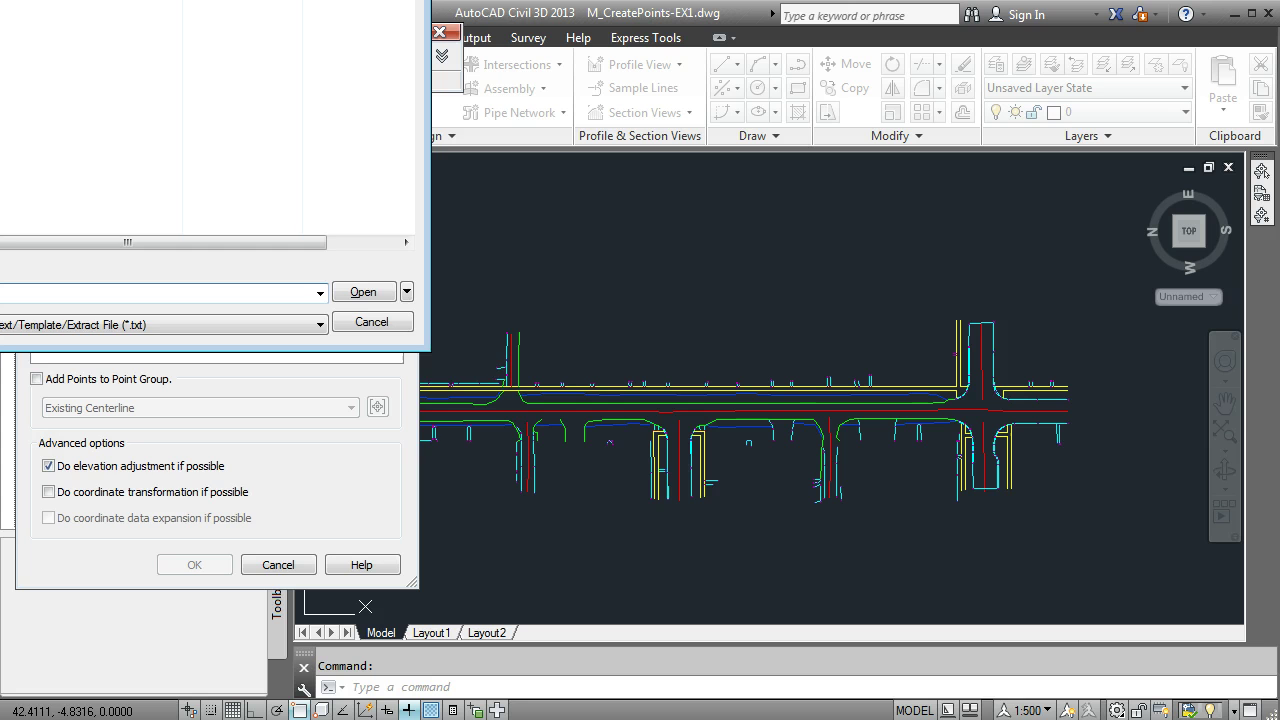
pyautogui.moveTo(20, 0); pyautogui.dragTo(292, 36)
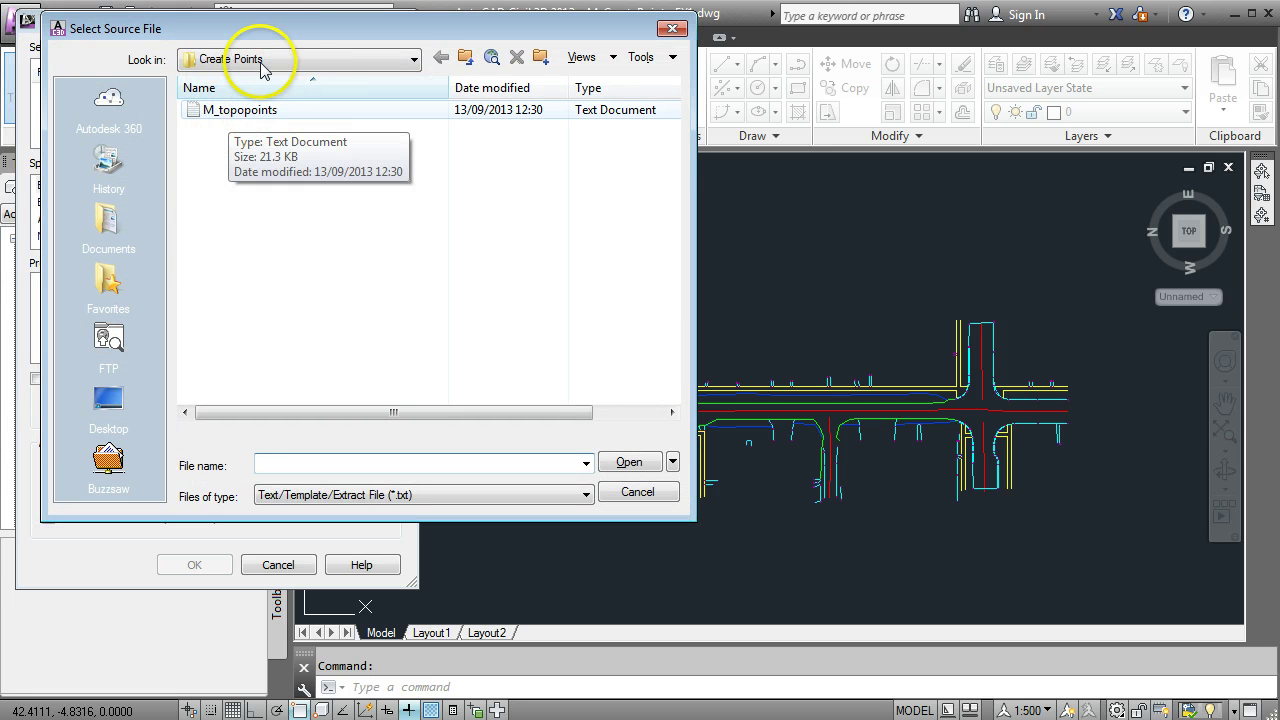
pyautogui.click(245, 119)
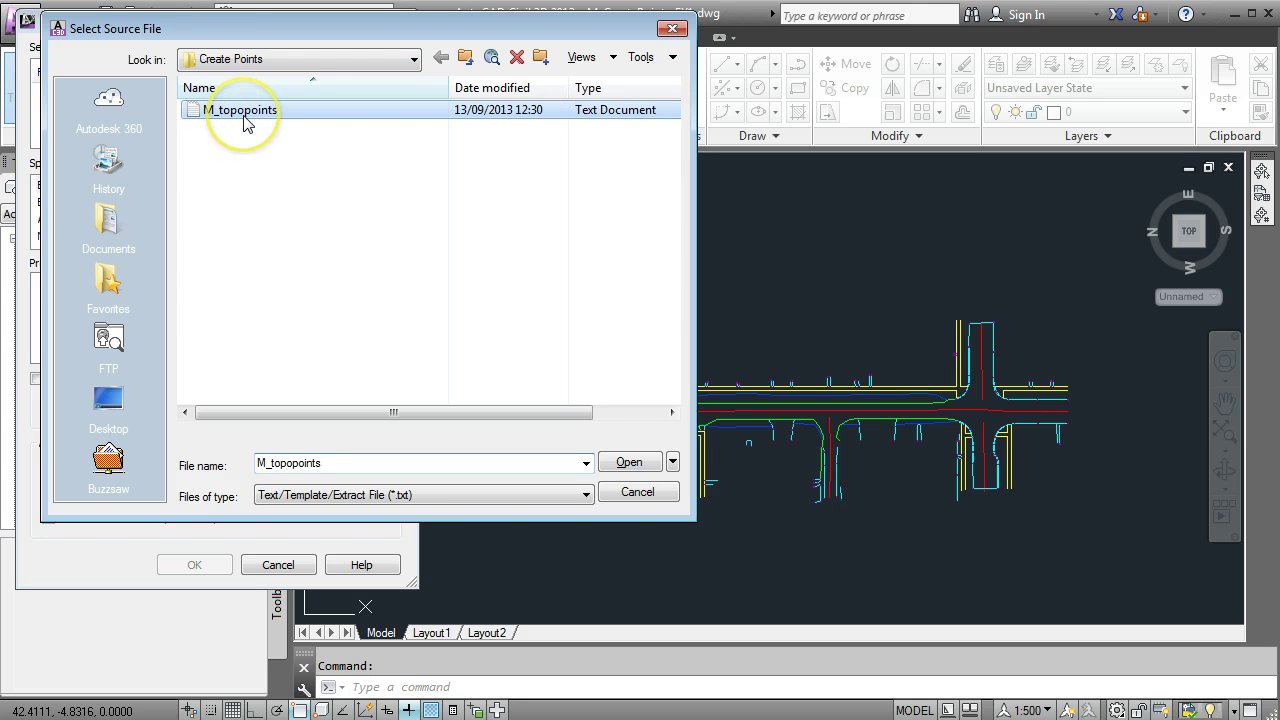
pyautogui.click(406, 505)
pyautogui.click(406, 505)
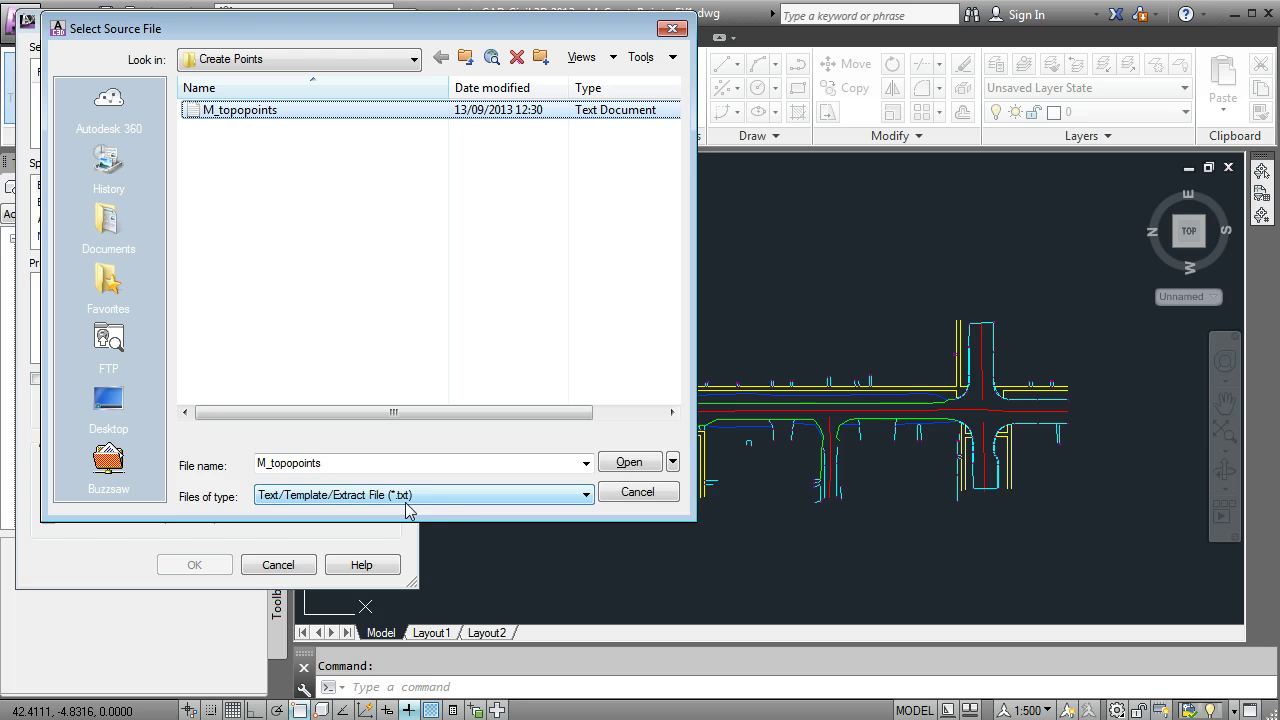
pyautogui.click(296, 113)
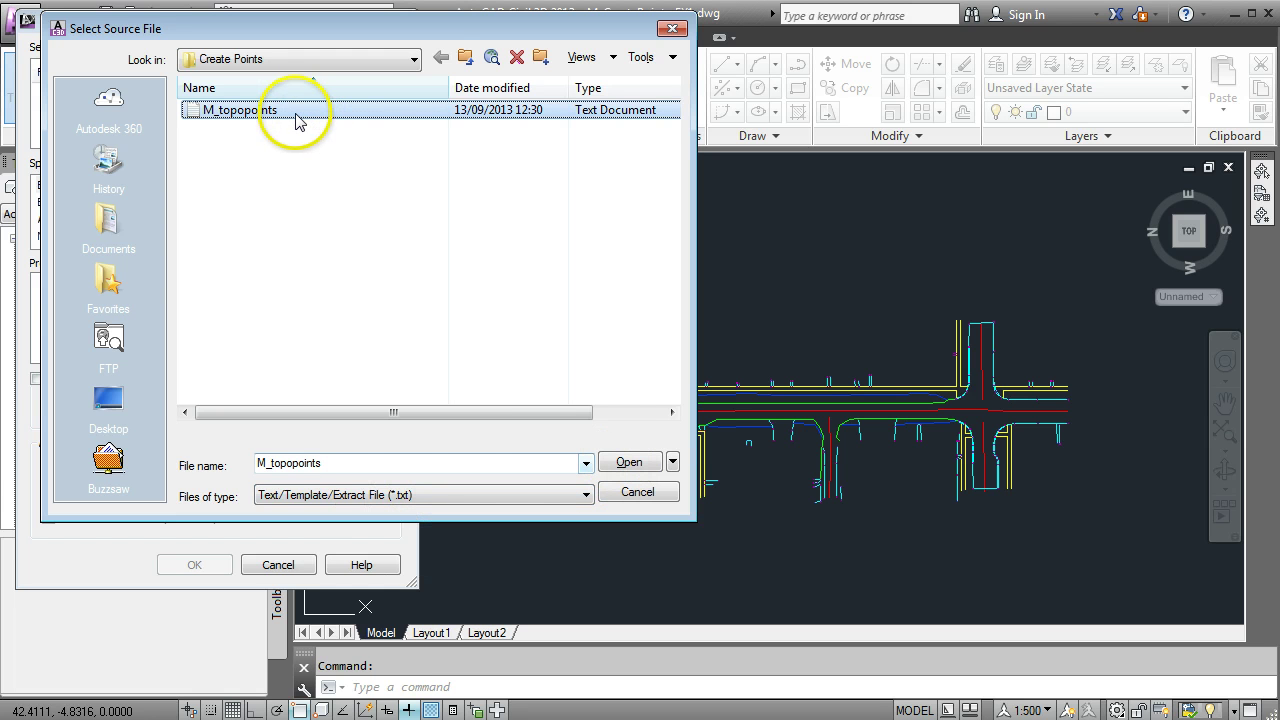
pyautogui.doubleClick(296, 115)
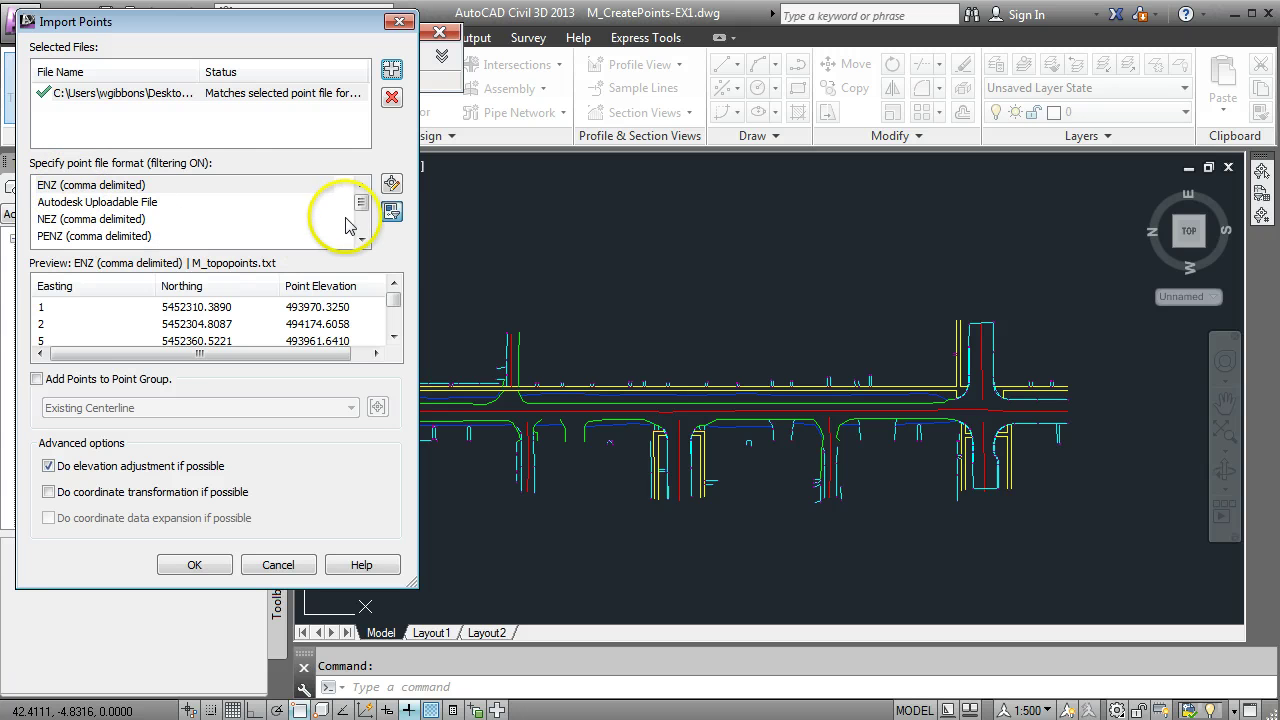
# Set the point file format to PNEZD (comma delimited) after comparing it with PENZD
pyautogui.scroll(-1, 364, 230)
pyautogui.scroll(-1, 364, 230)
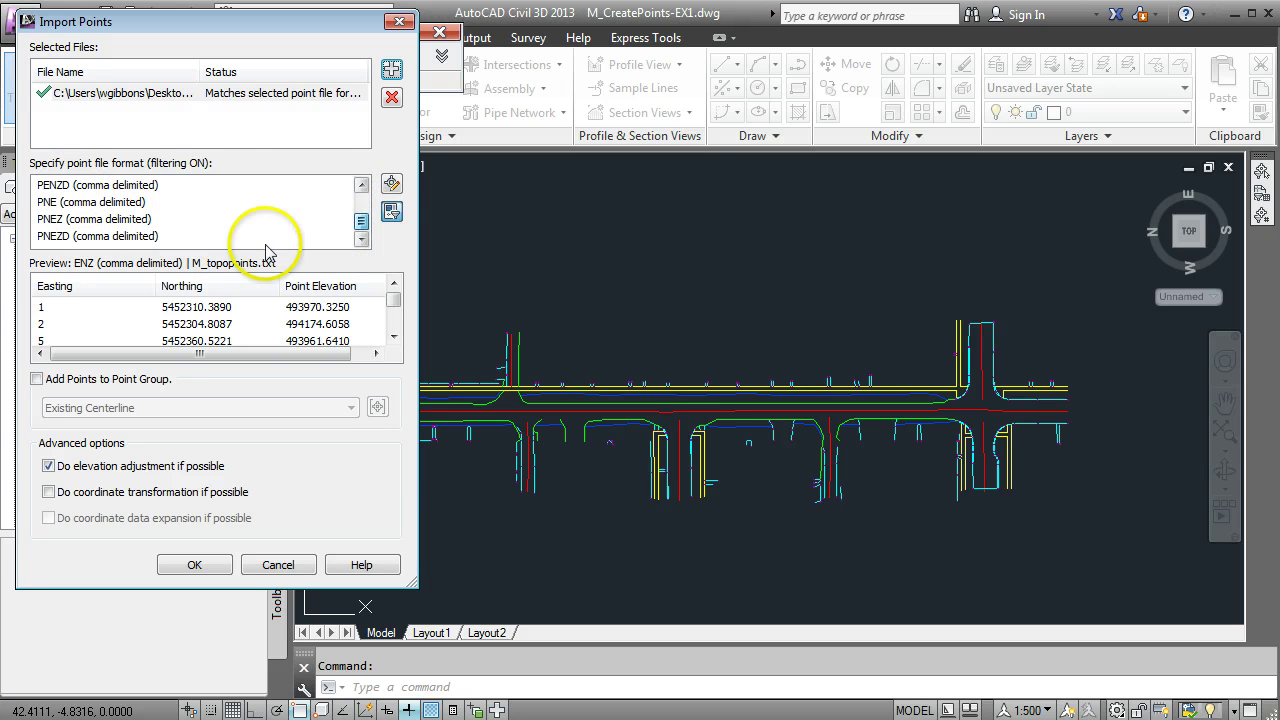
pyautogui.click(66, 238)
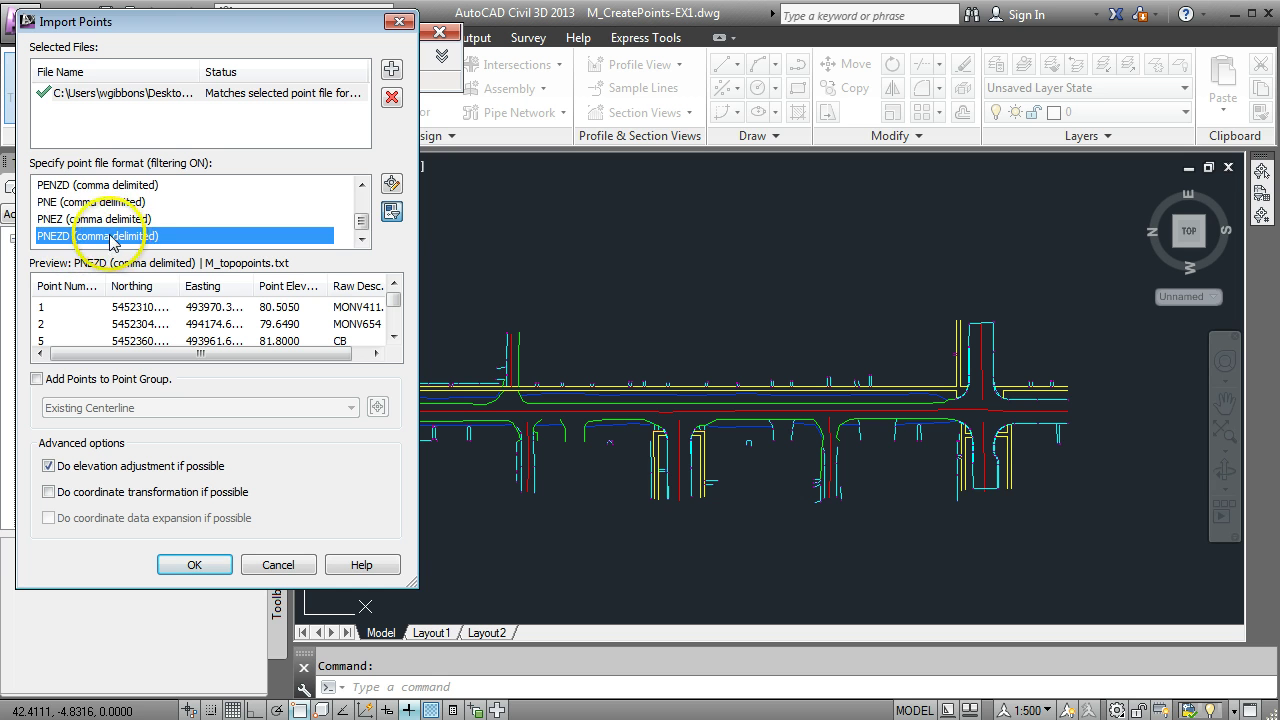
pyautogui.click(60, 186)
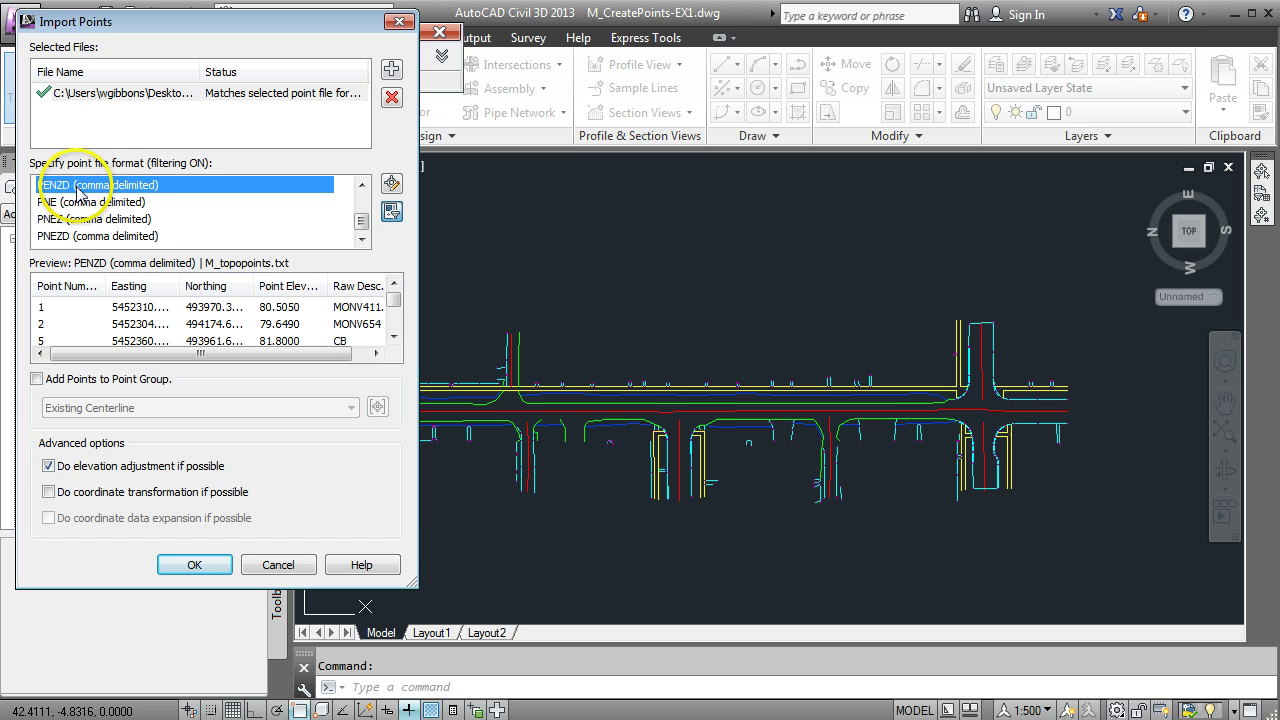
pyautogui.click(61, 237)
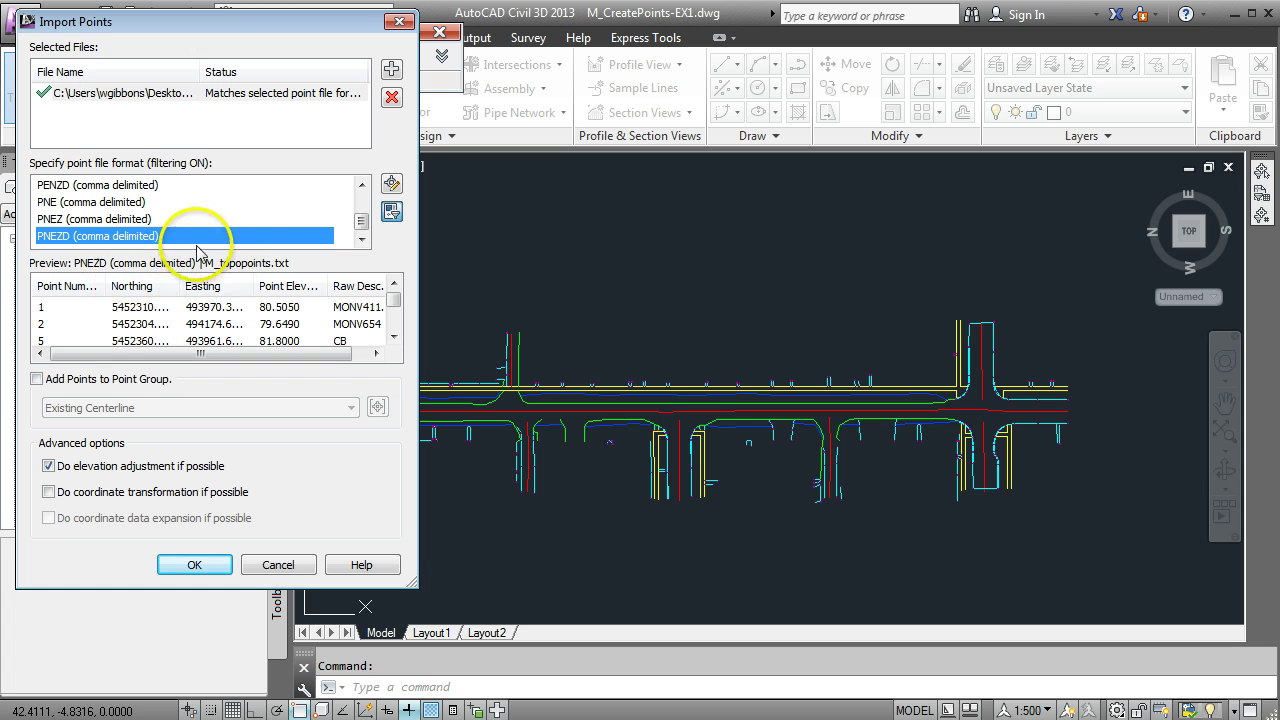
# Import the M_topopoints points as PNEZD into a new point group named 'survey data'
pyautogui.click(37, 380)
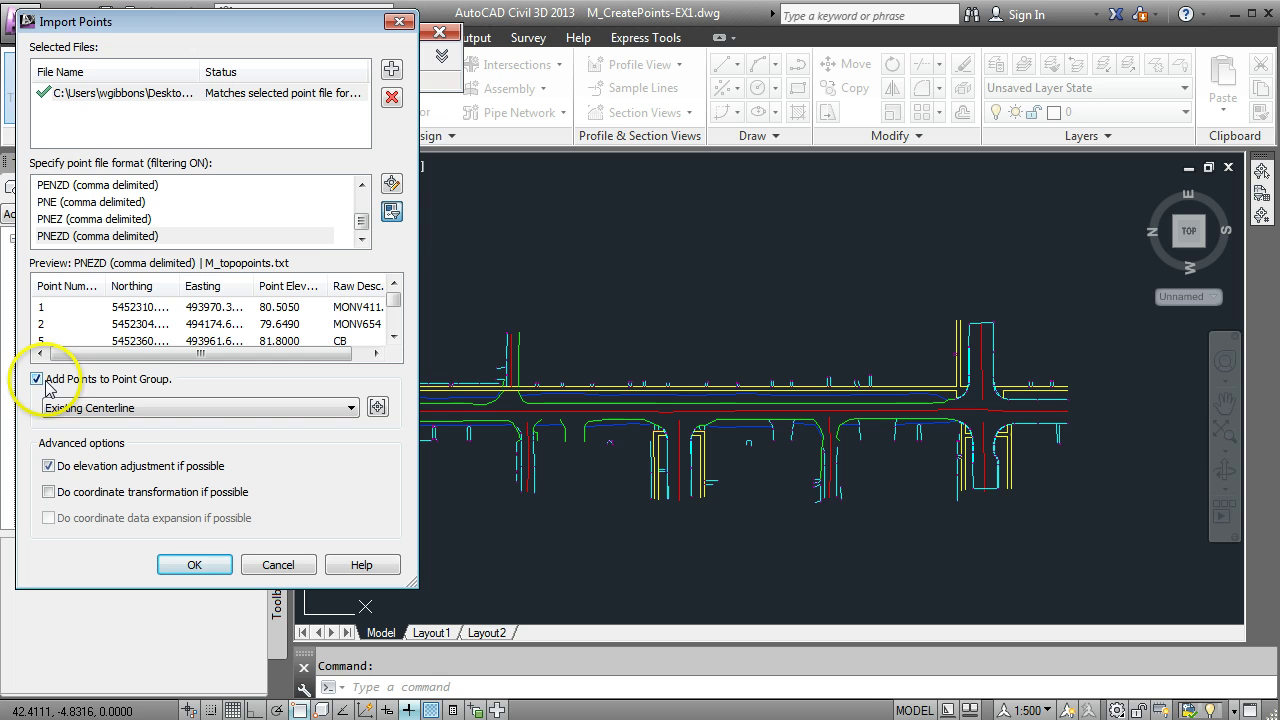
pyautogui.click(346, 408)
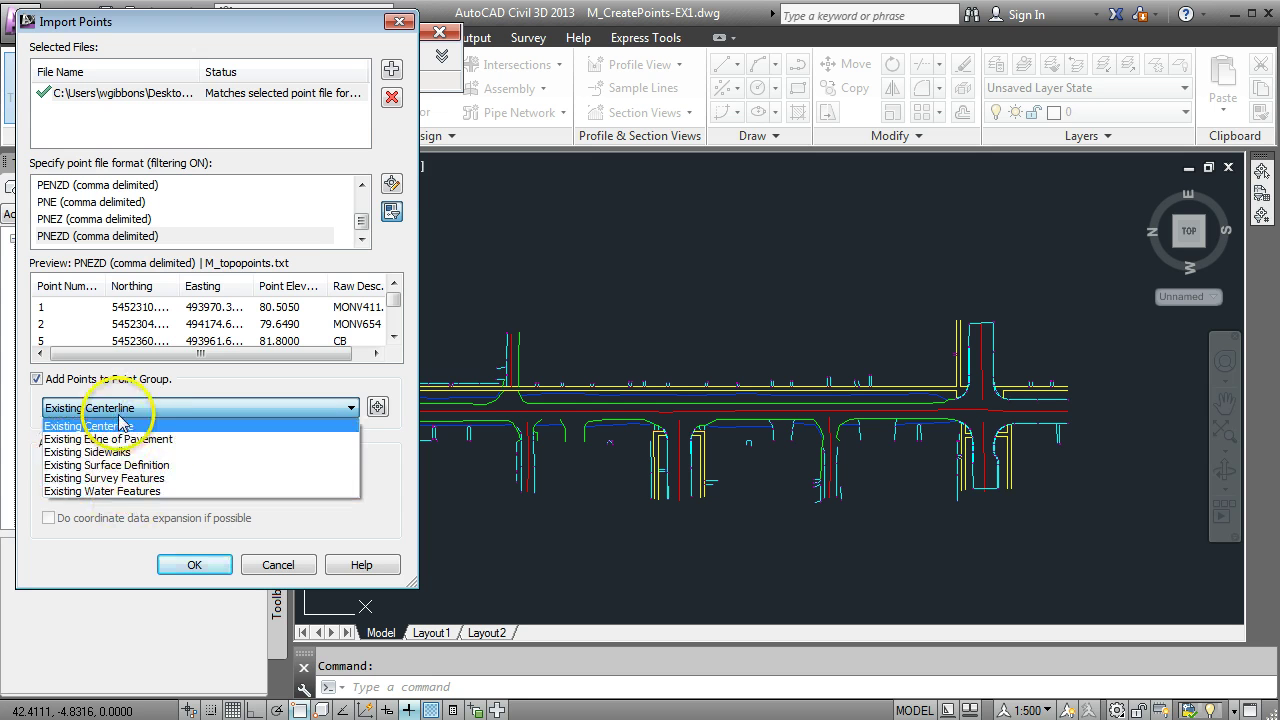
pyautogui.click(310, 415)
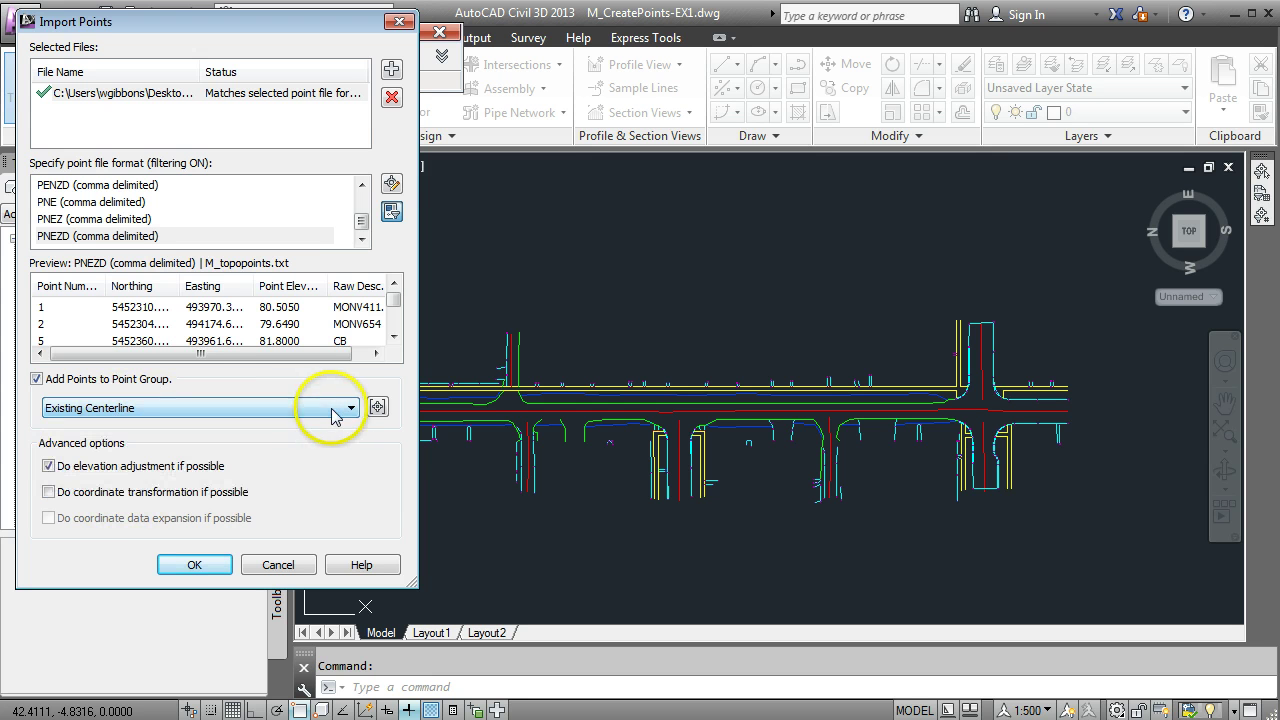
pyautogui.click(377, 408)
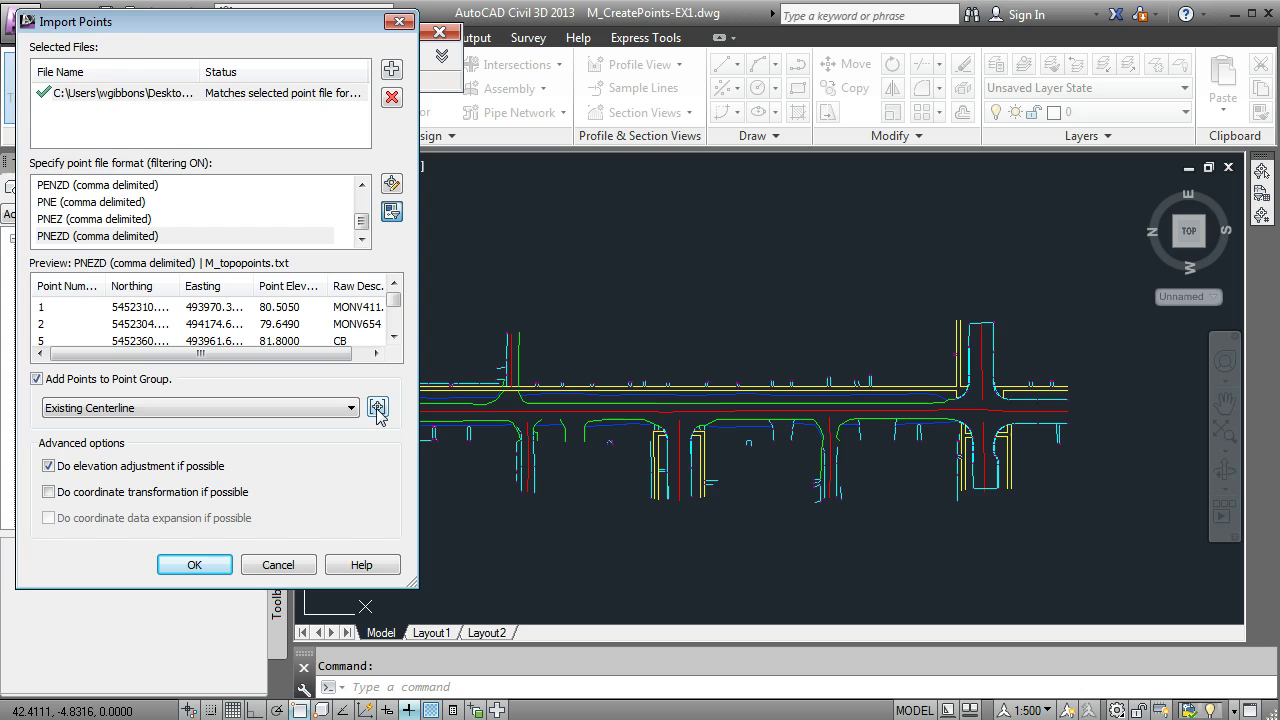
pyautogui.moveTo(40, 20); pyautogui.dragTo(301, 84)
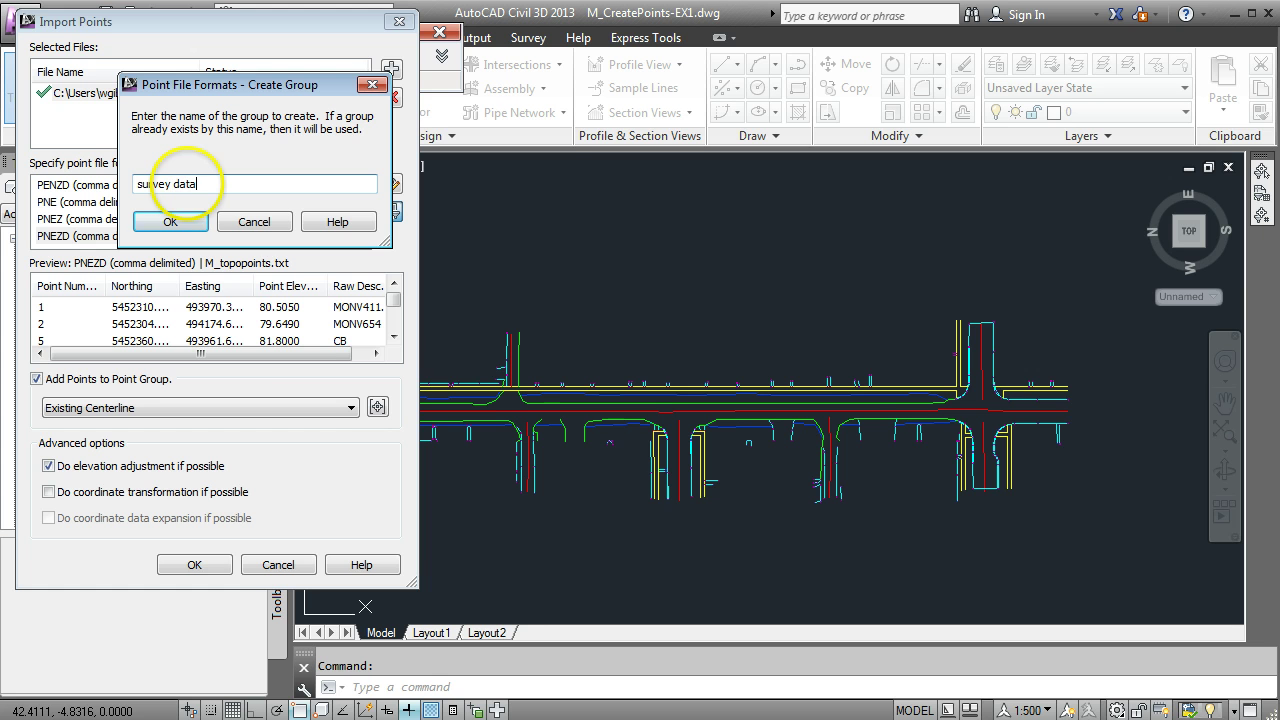
pyautogui.write('survey data')
pyautogui.click(170, 221)
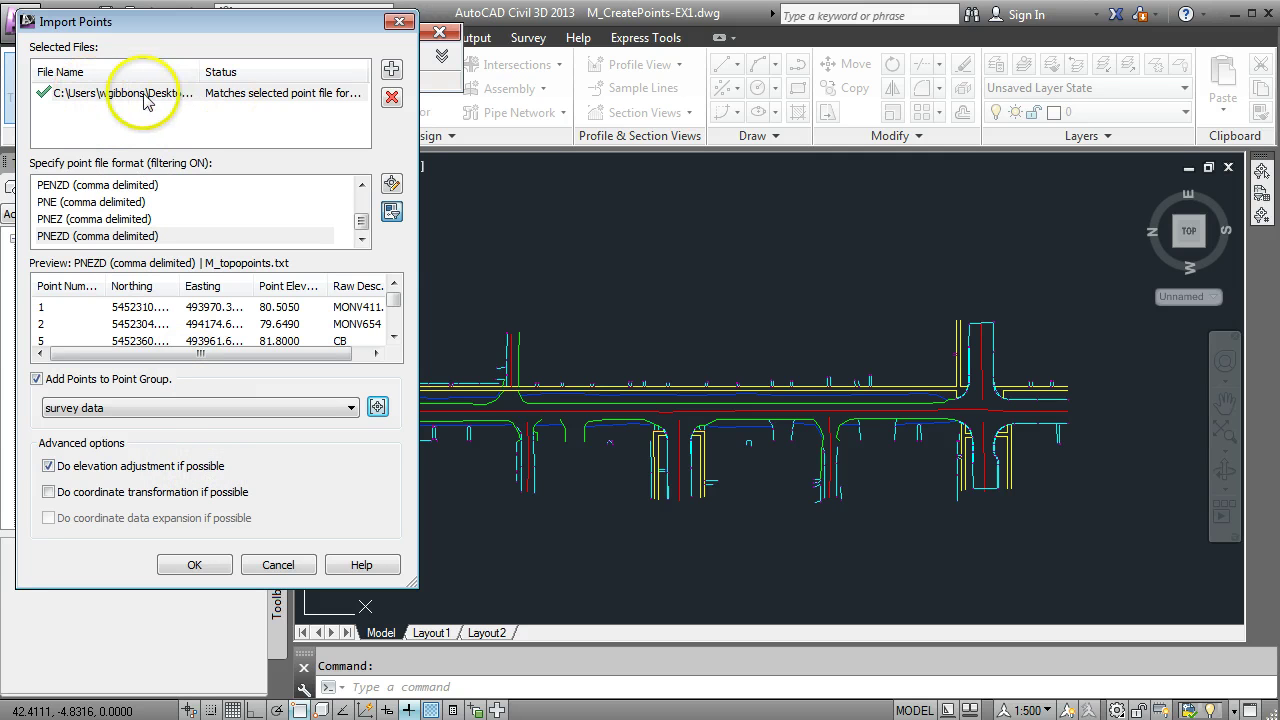
pyautogui.click(106, 237)
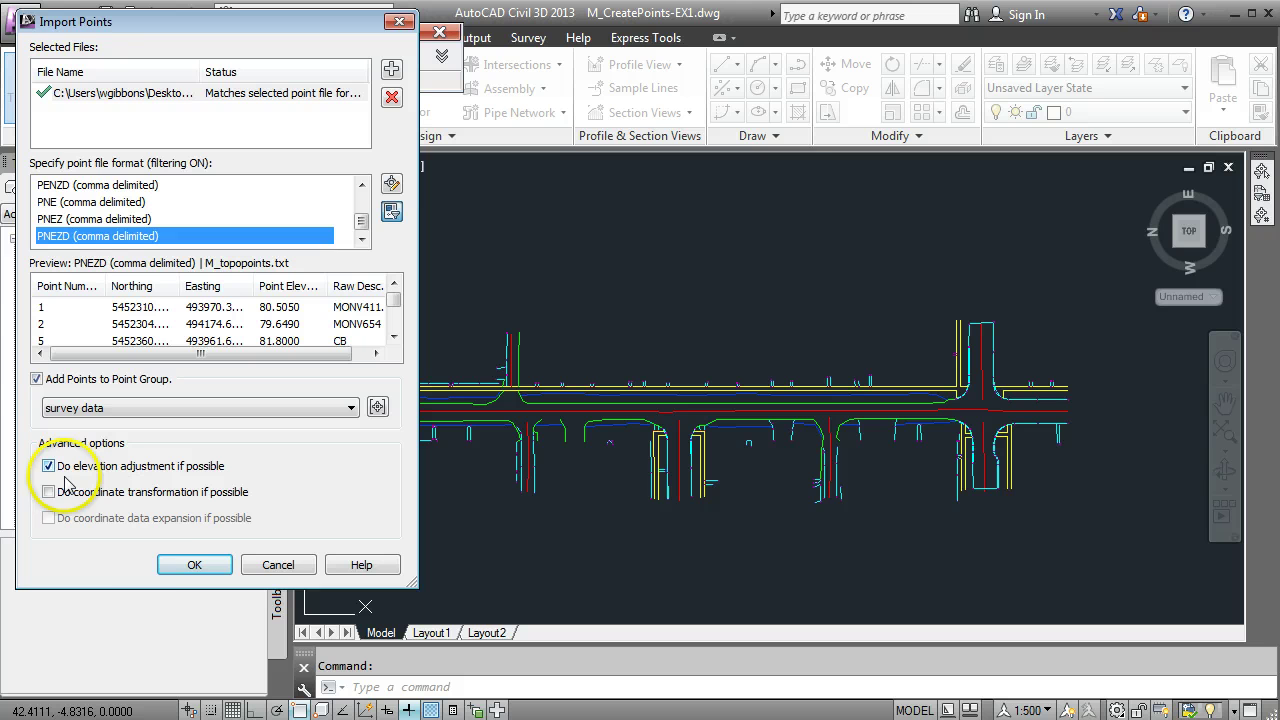
pyautogui.click(195, 565)
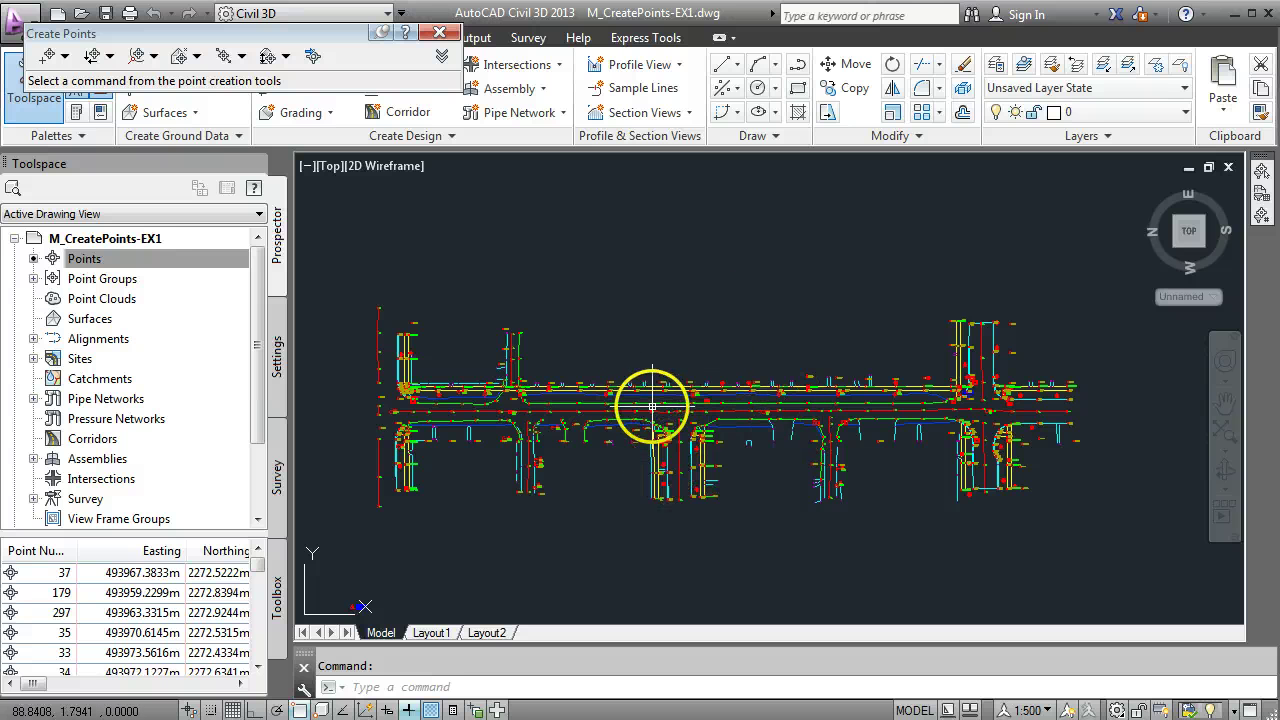
# Close the Create Points toolbar, leaving the imported survey points displayed
pyautogui.scroll(5, 651, 406)
pyautogui.scroll(4, 651, 406)
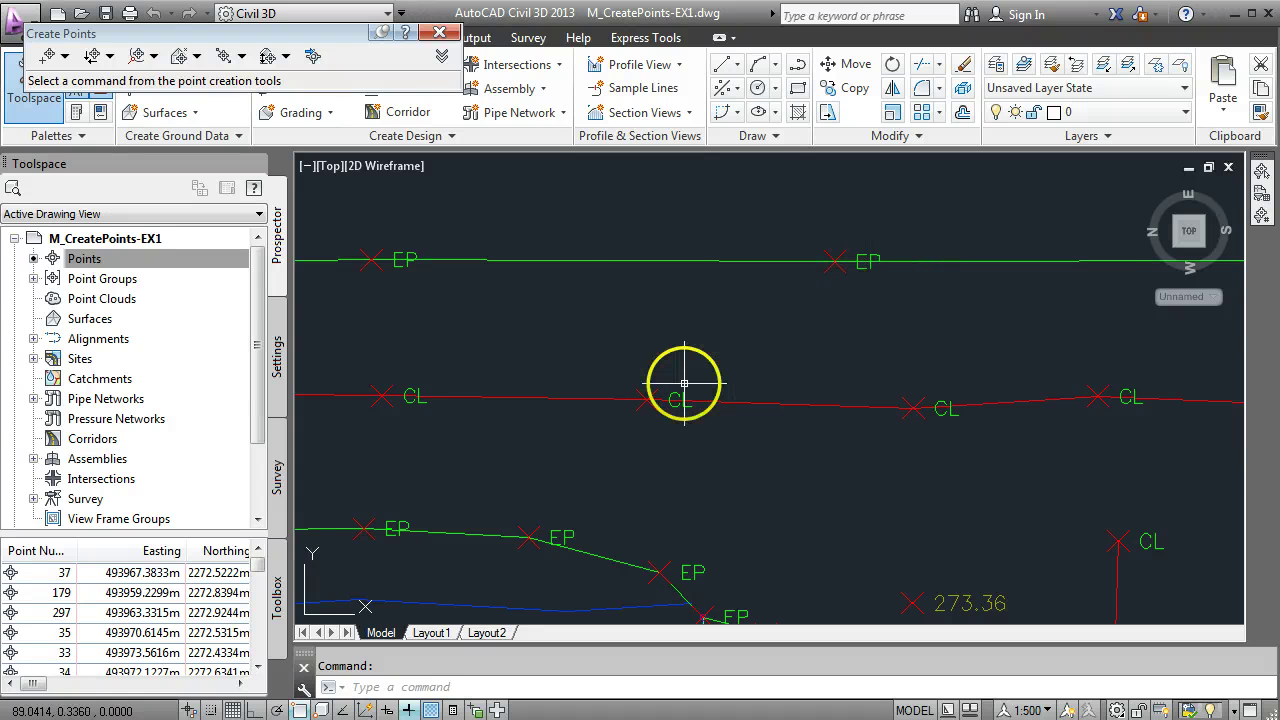
pyautogui.scroll(-6, 684, 383)
pyautogui.scroll(-2, 684, 383)
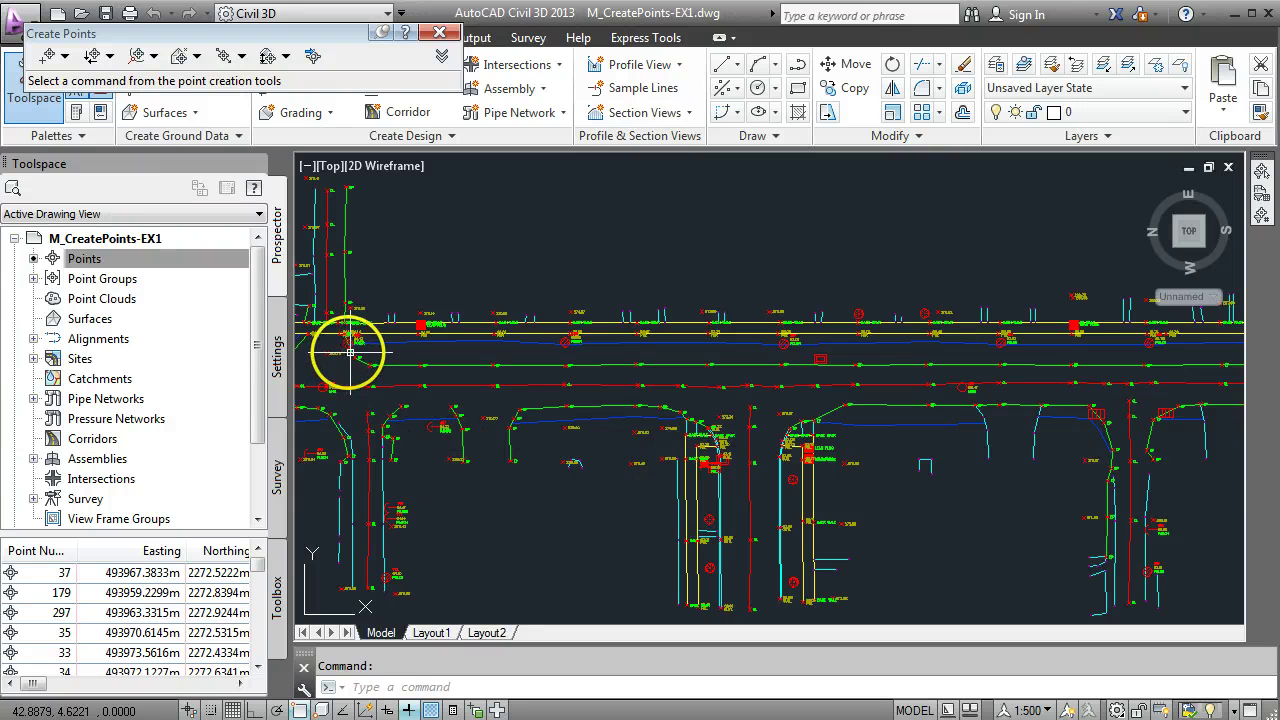
pyautogui.click(446, 36)
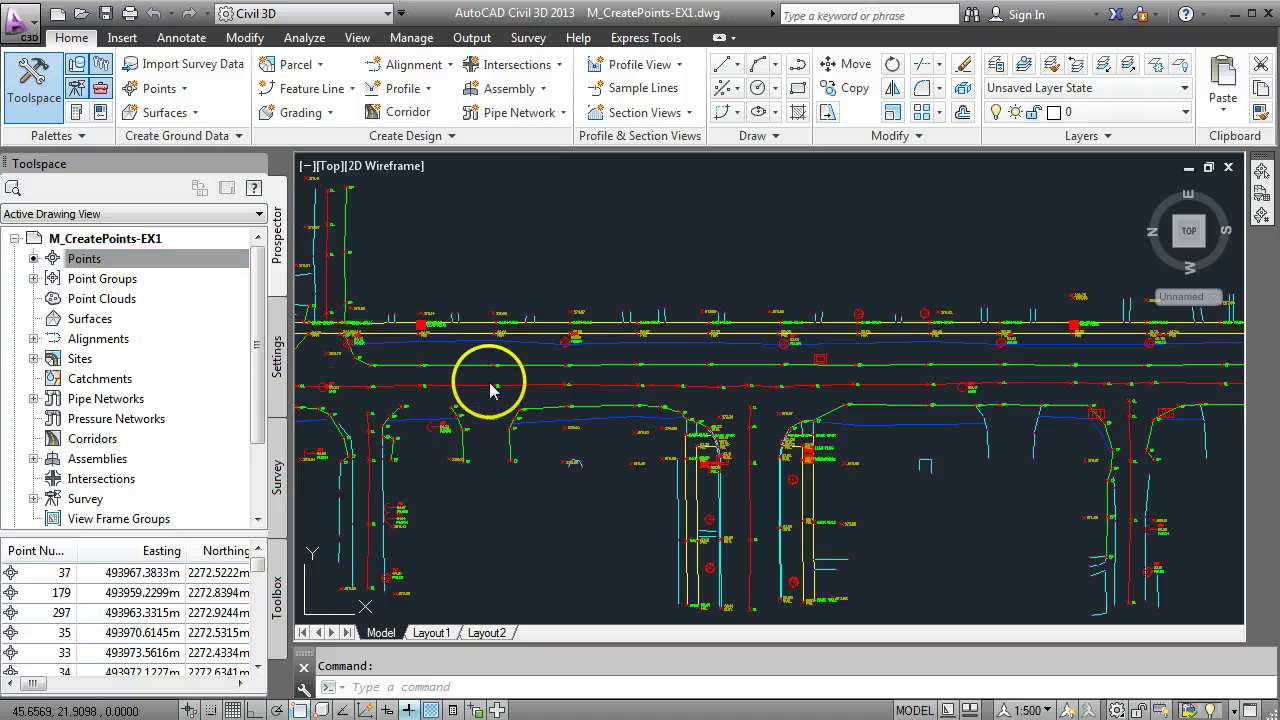
pyautogui.moveTo(489, 382); pyautogui.dragTo(814, 374, button='middle')
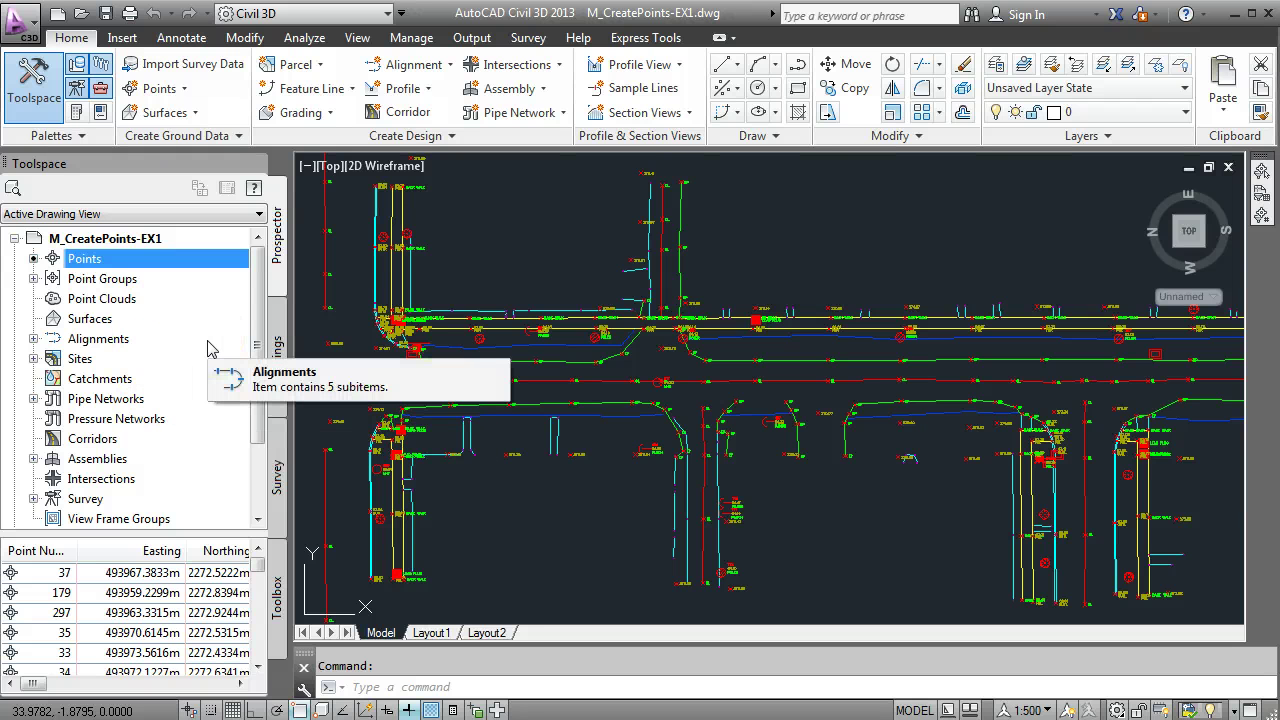
# Update the out-of-date Existing Surface Definition point group, selecting survey data
pyautogui.click(32, 283)
pyautogui.click(33, 279)
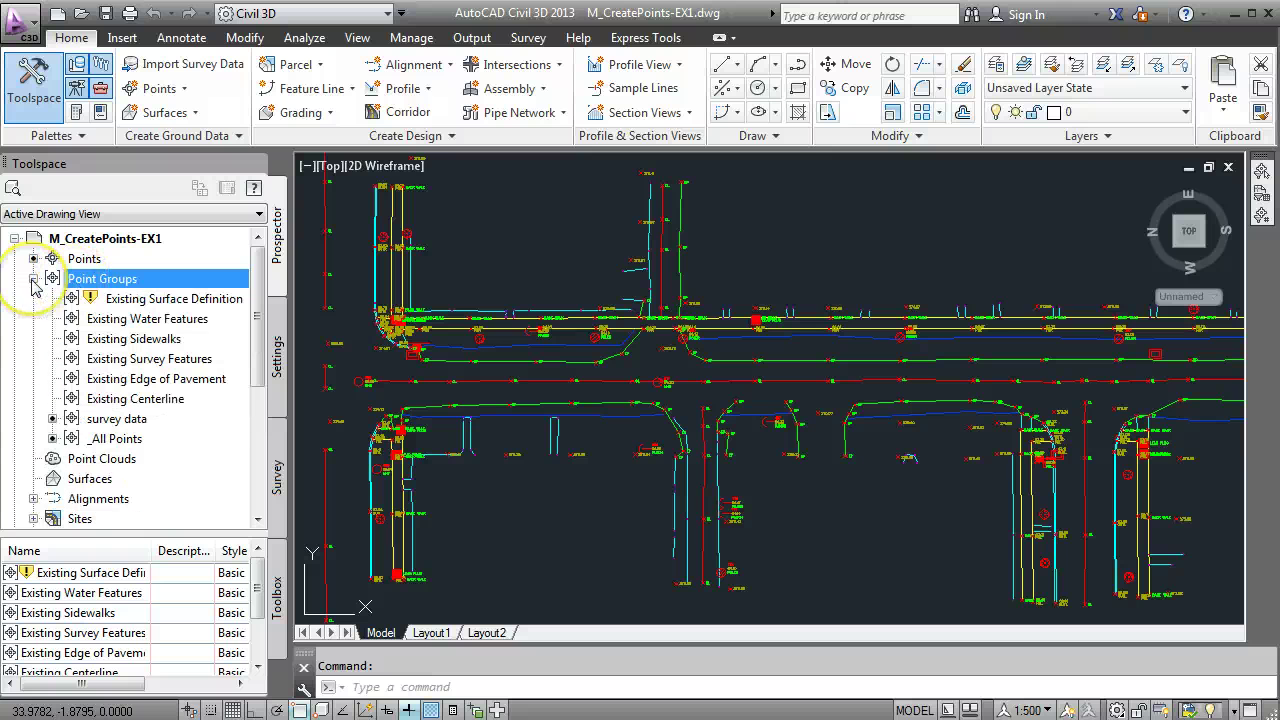
pyautogui.rightClick(119, 306)
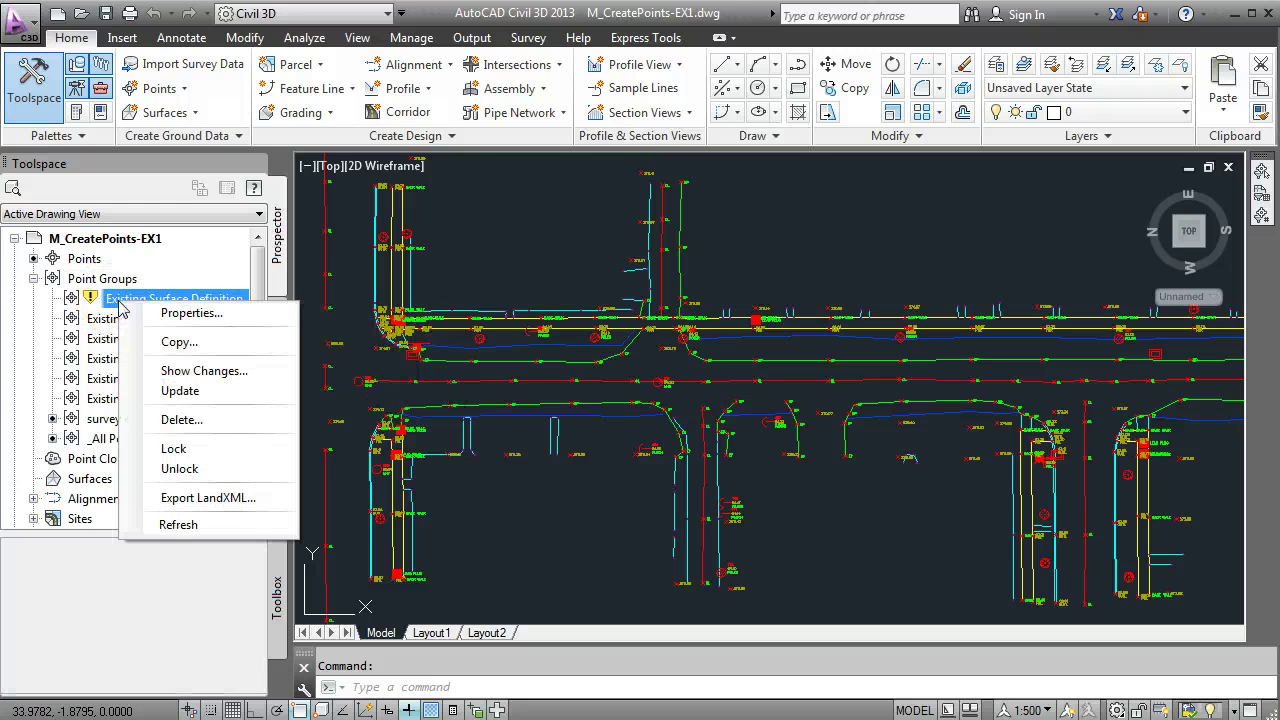
pyautogui.click(181, 394)
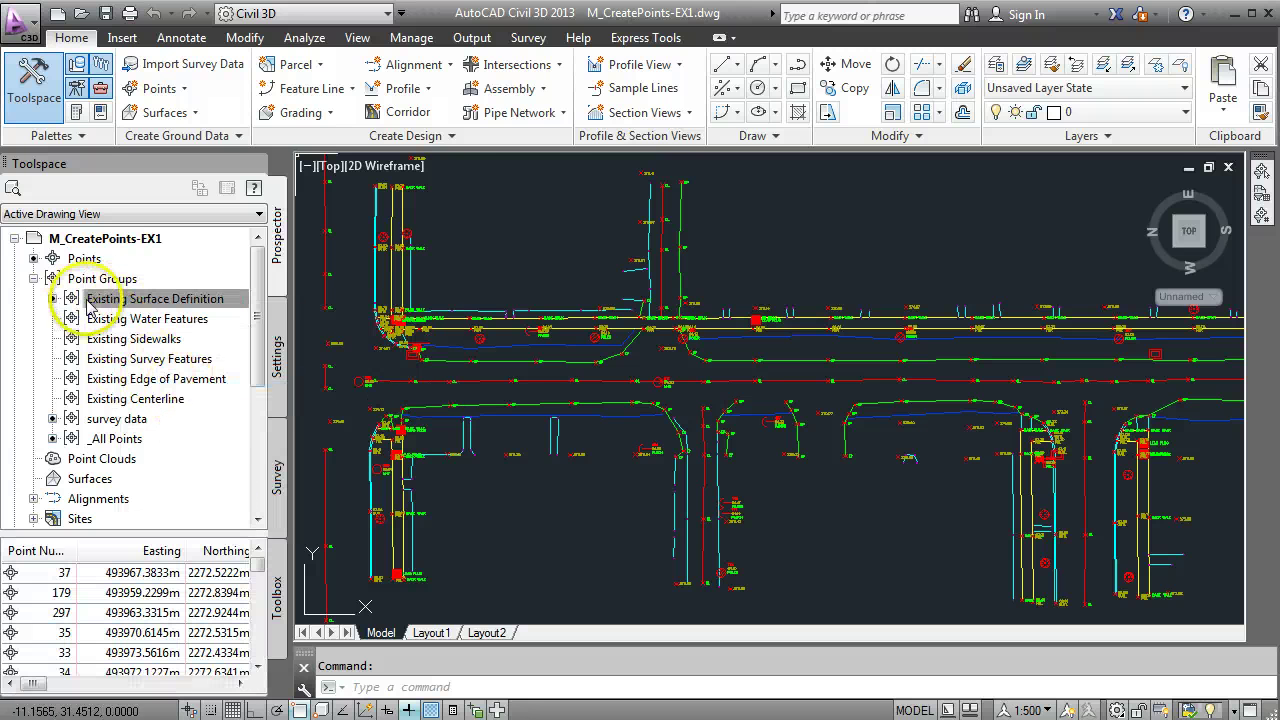
pyautogui.moveTo(108, 422)
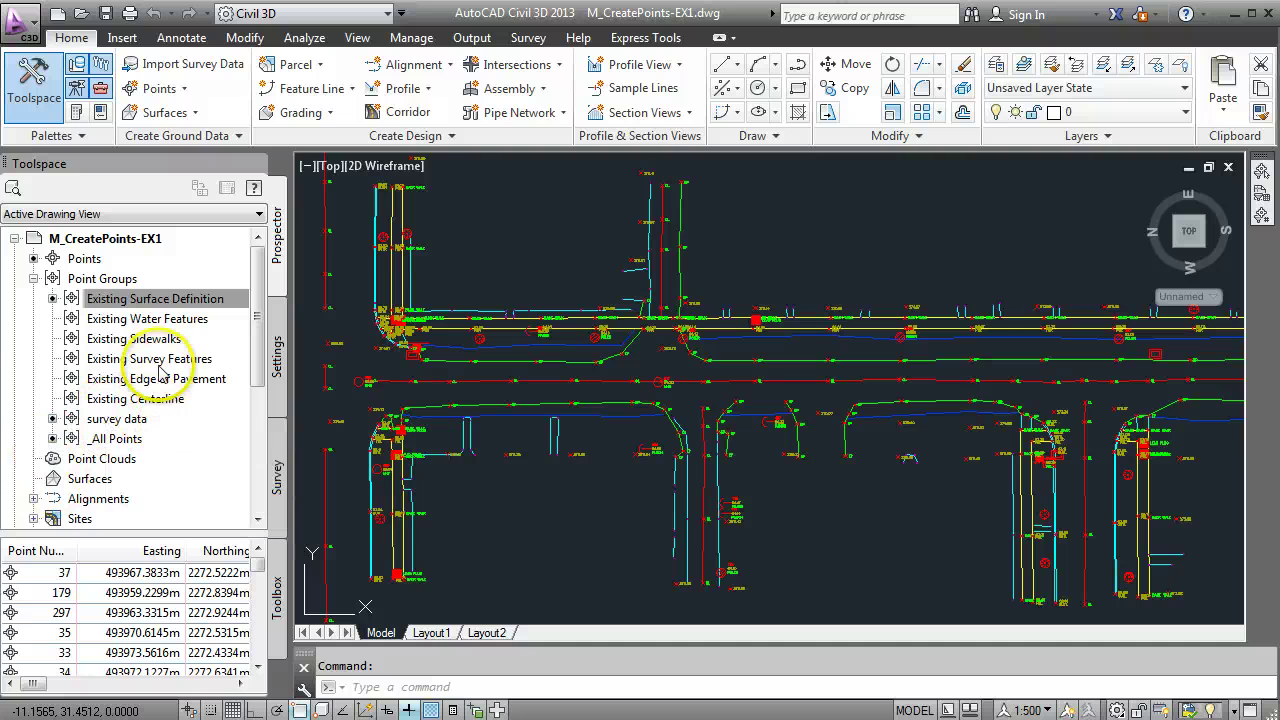
pyautogui.click(108, 422)
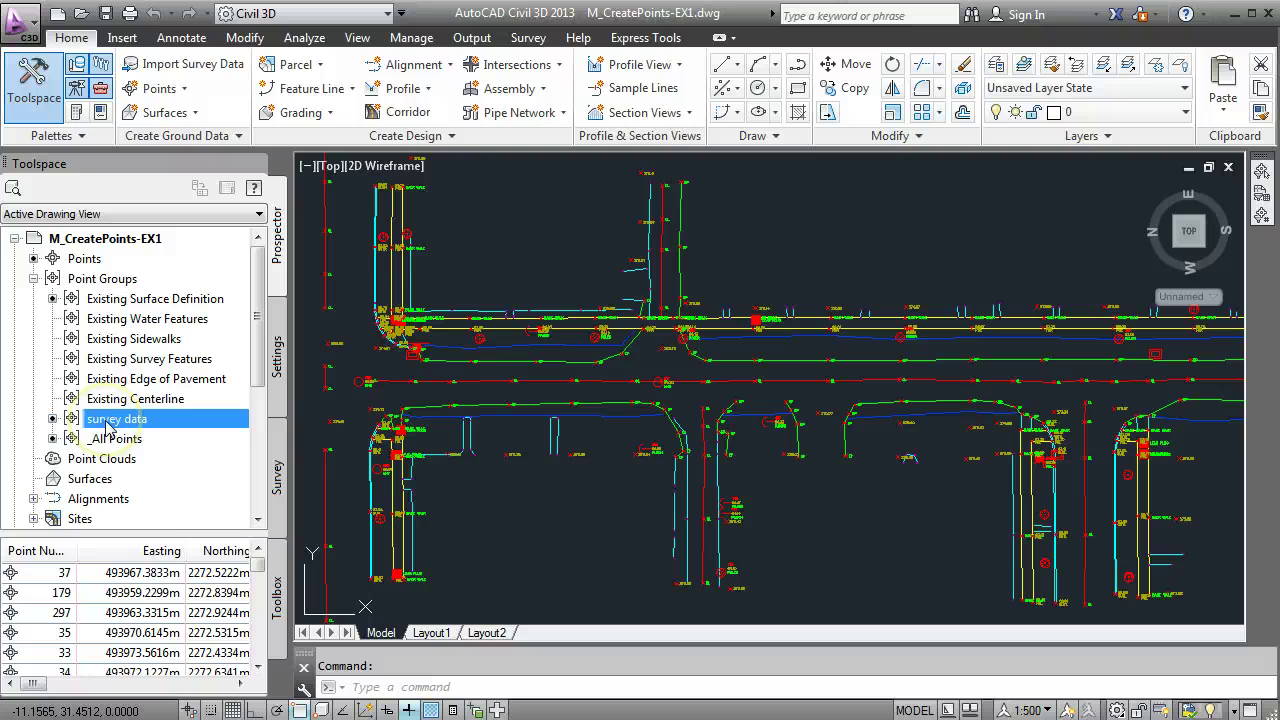
pyautogui.click(128, 430)
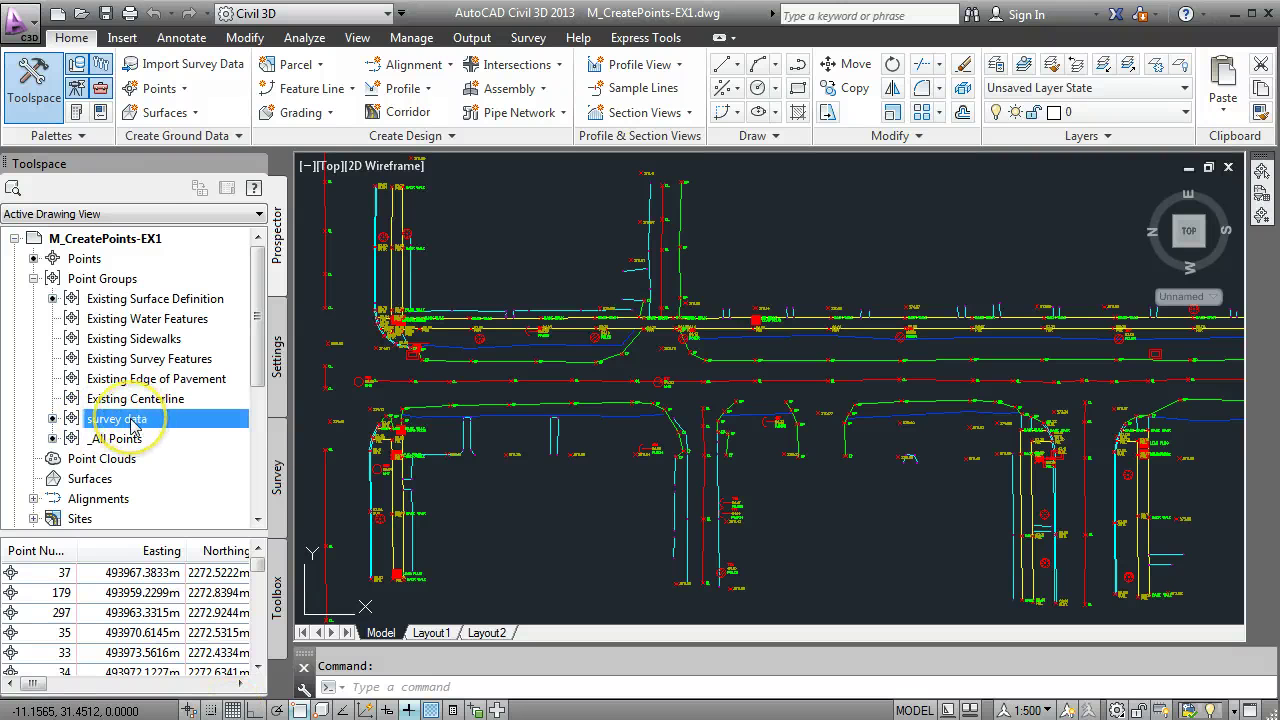
pyautogui.rightClick(132, 425)
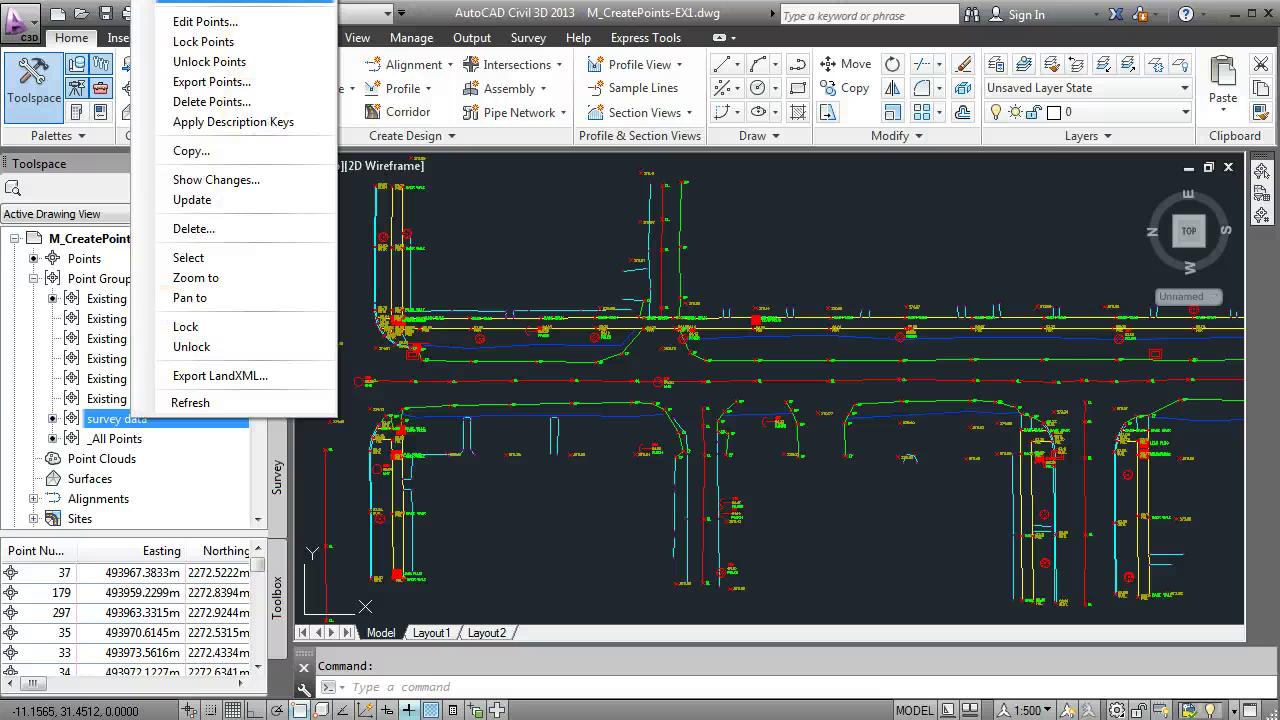
pyautogui.click(200, 1)
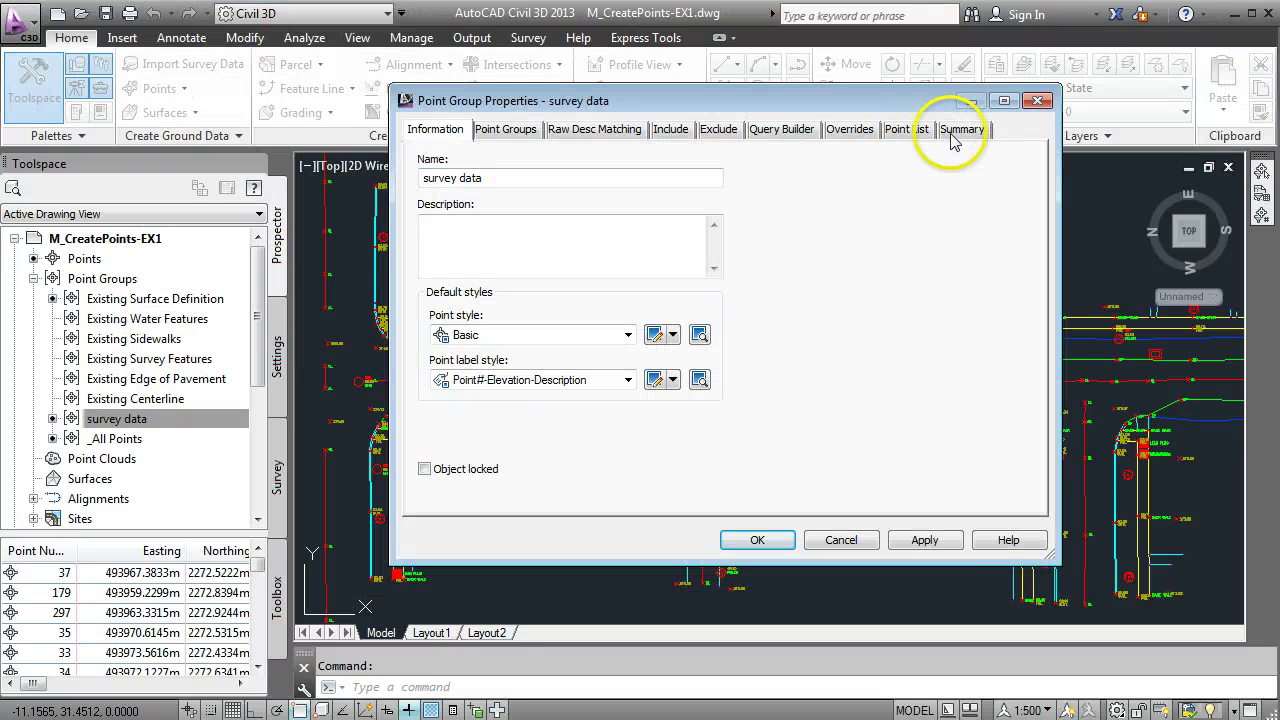
pyautogui.click(952, 136)
pyautogui.click(907, 130)
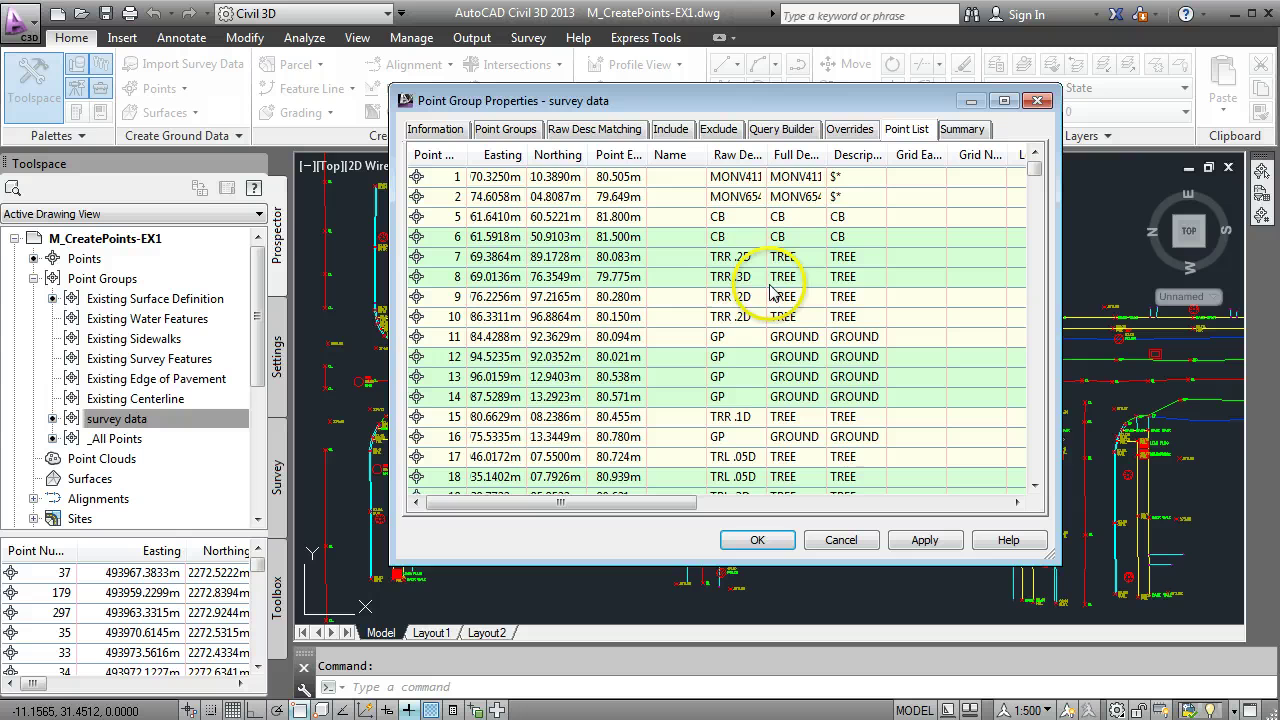
pyautogui.moveTo(735, 276); pyautogui.dragTo(680, 308)
pyautogui.scroll(-14, 680, 310)
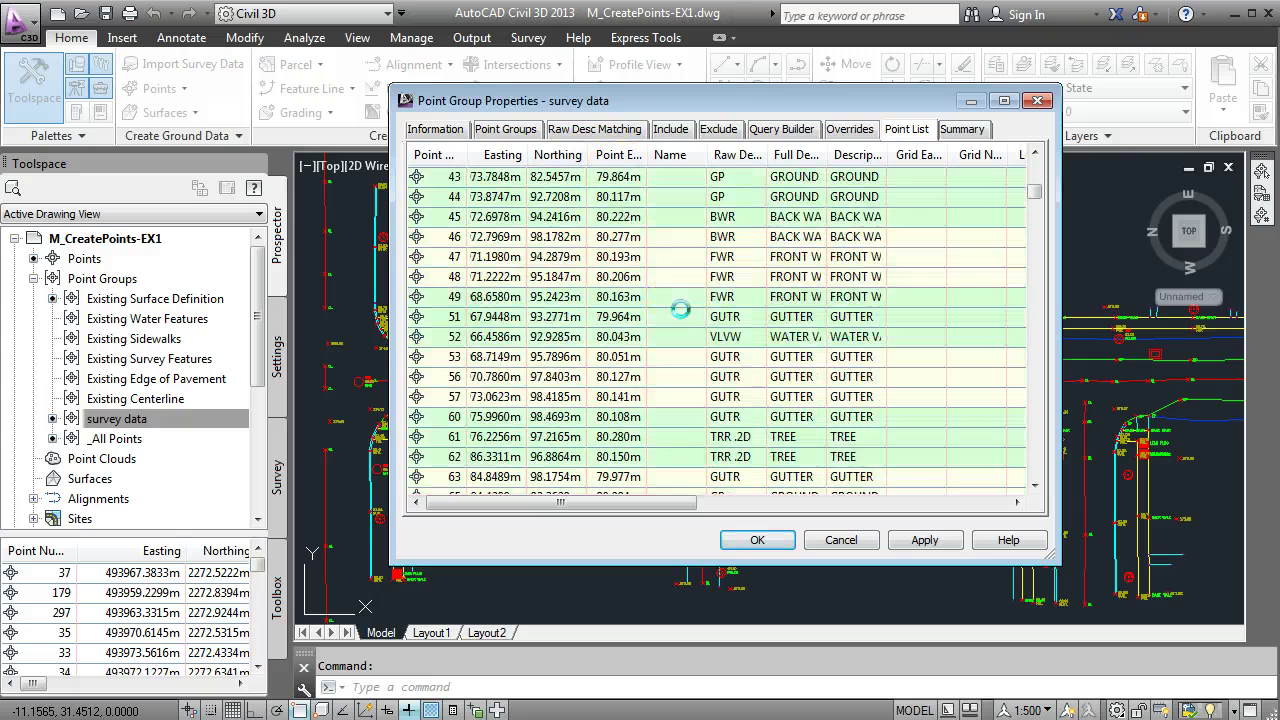
pyautogui.scroll(-10, 674, 303)
pyautogui.moveTo(1040, 196); pyautogui.dragTo(1022, 505)
pyautogui.scroll(1, 738, 355)
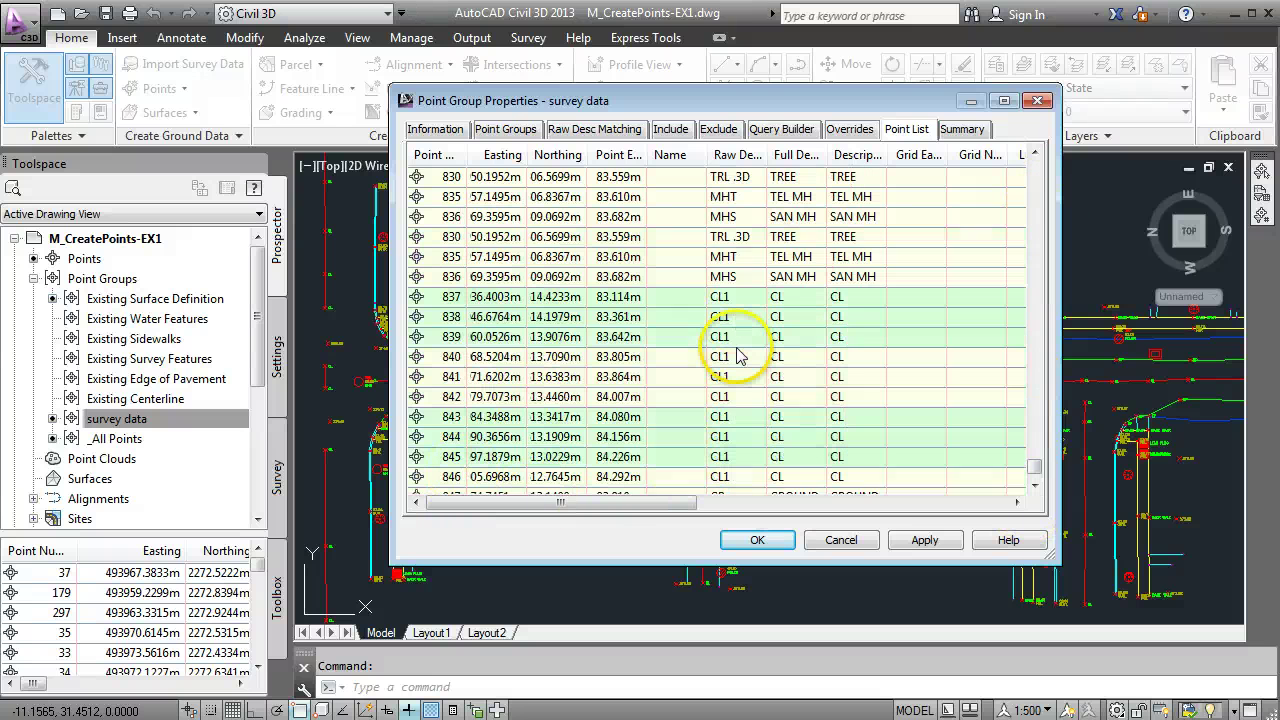
pyautogui.scroll(4, 738, 355)
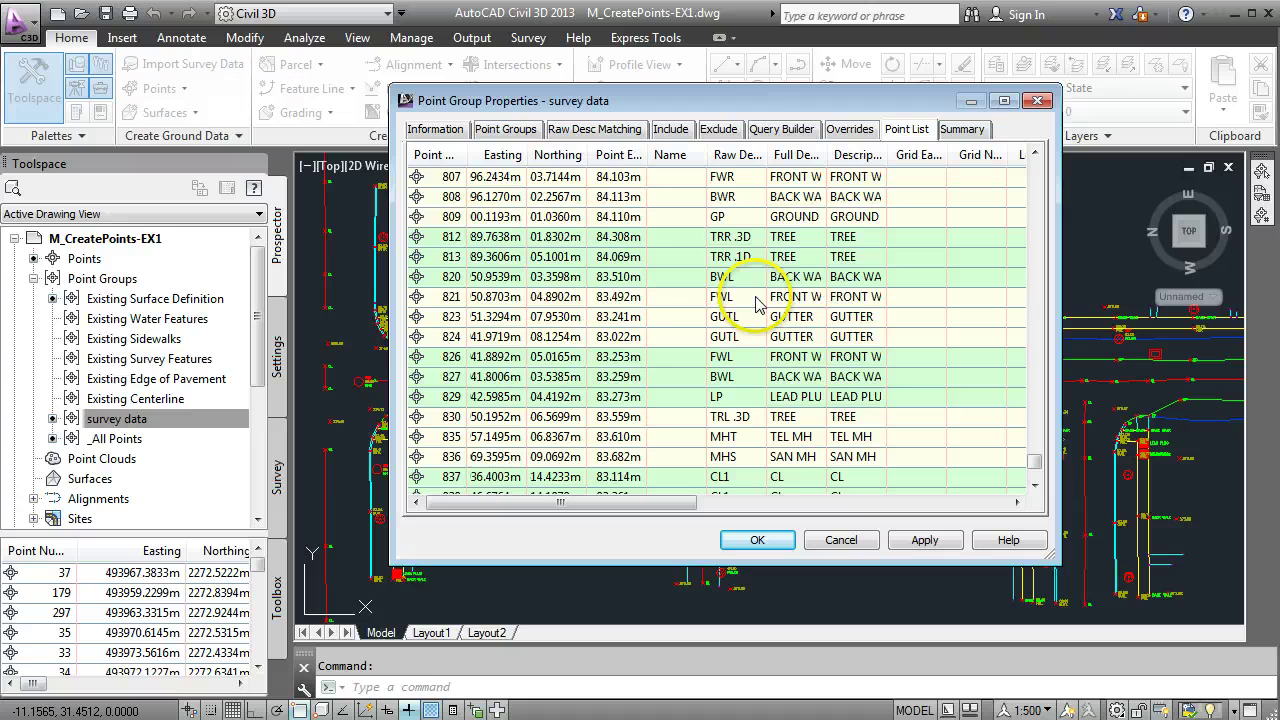
pyautogui.scroll(1, 790, 372)
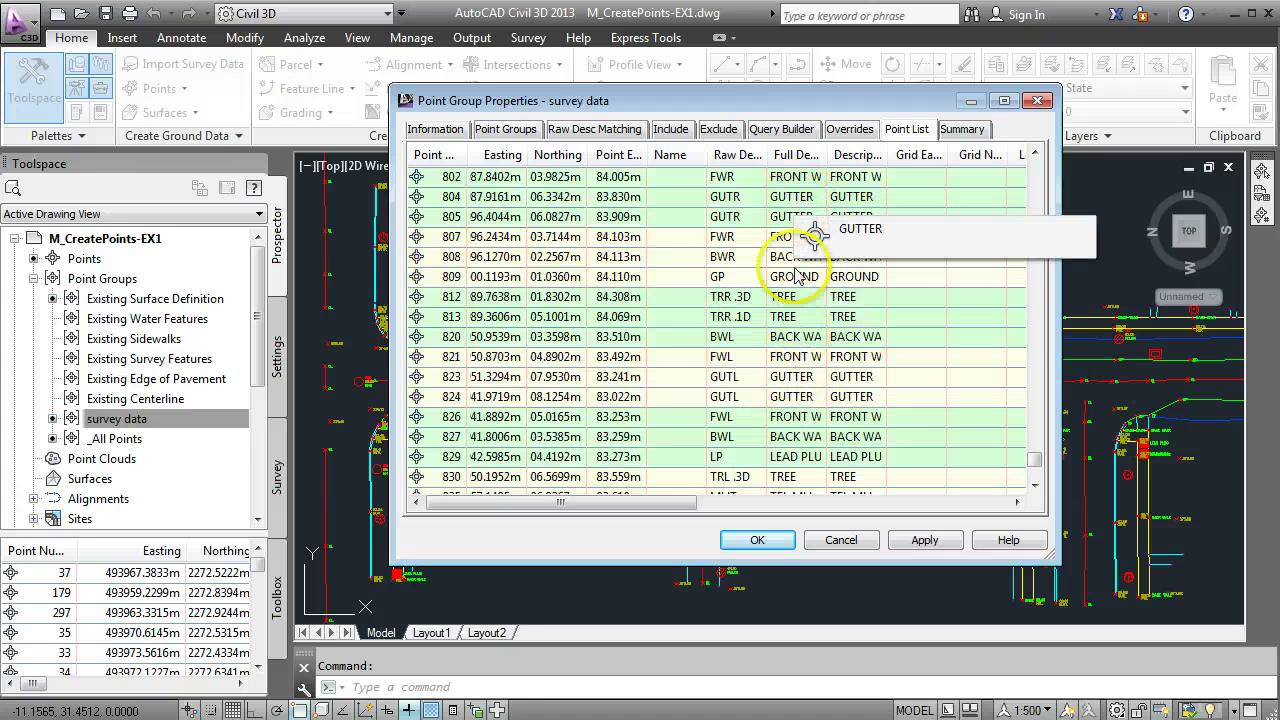
pyautogui.click(1038, 103)
pyautogui.click(113, 421)
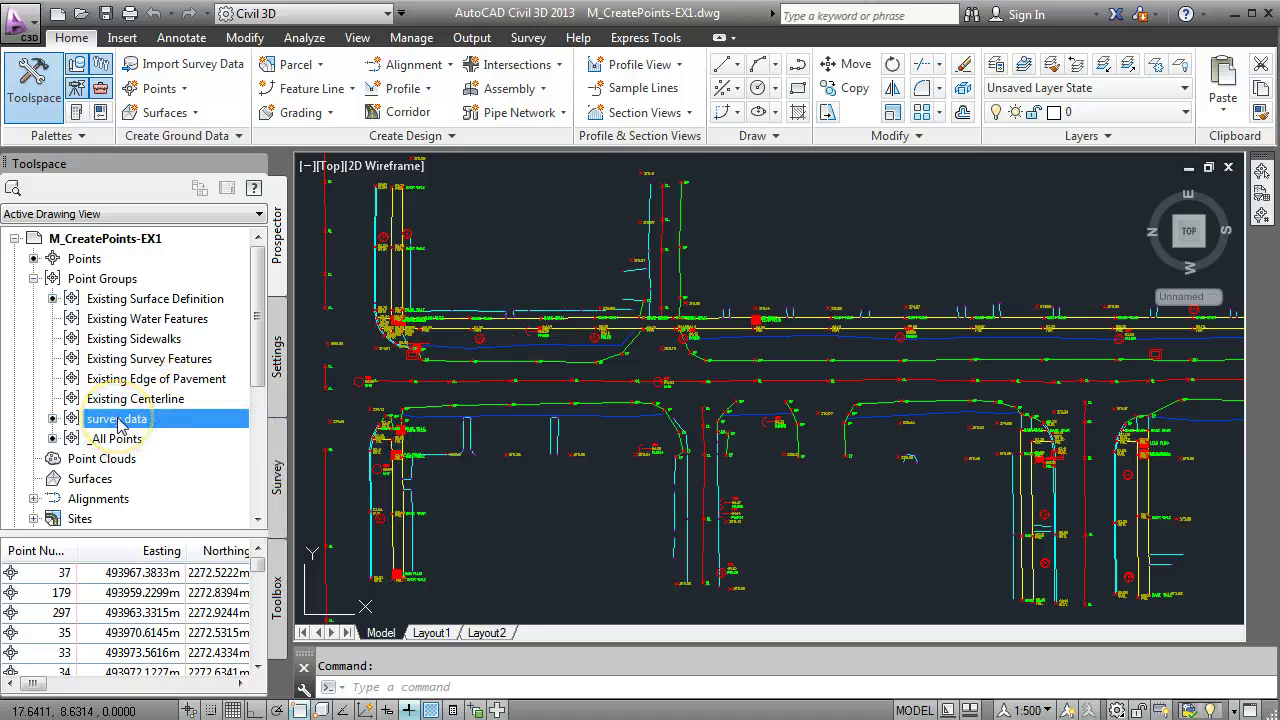
# Bring up the Point Groups actions in Prospector to start a new point group
pyautogui.moveTo(118, 424)
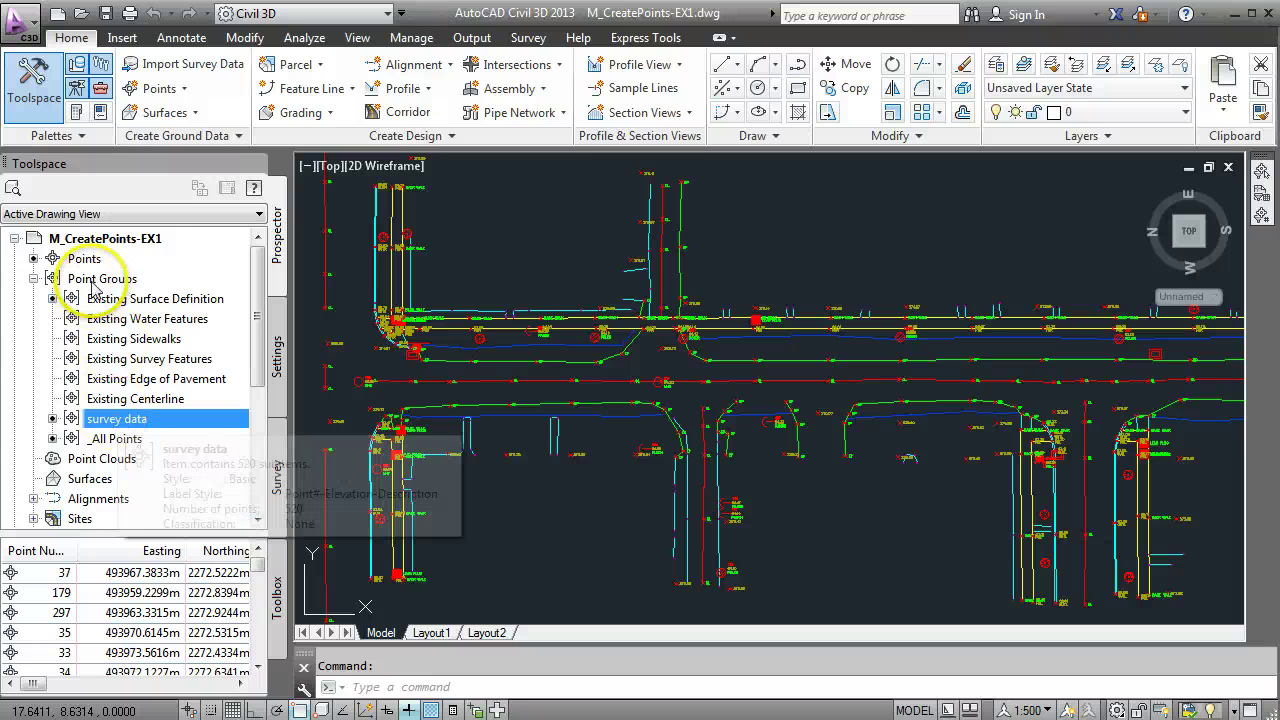
pyautogui.click(97, 283)
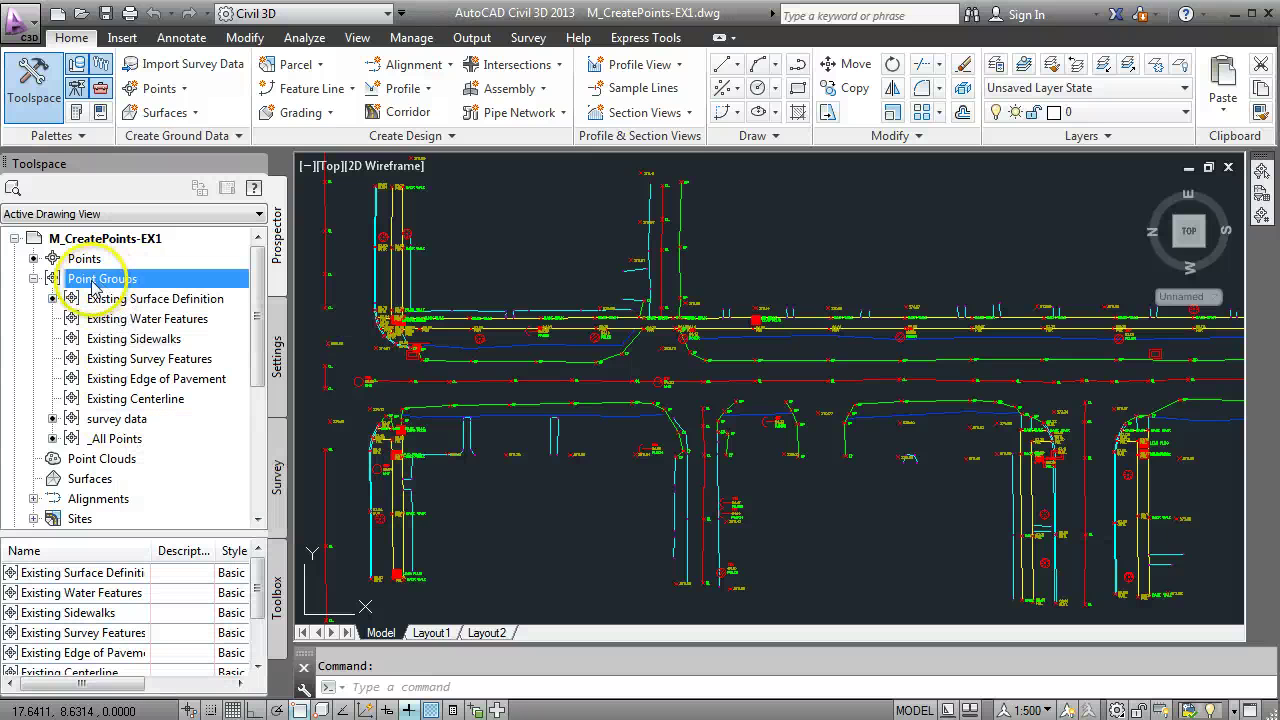
pyautogui.rightClick(112, 287)
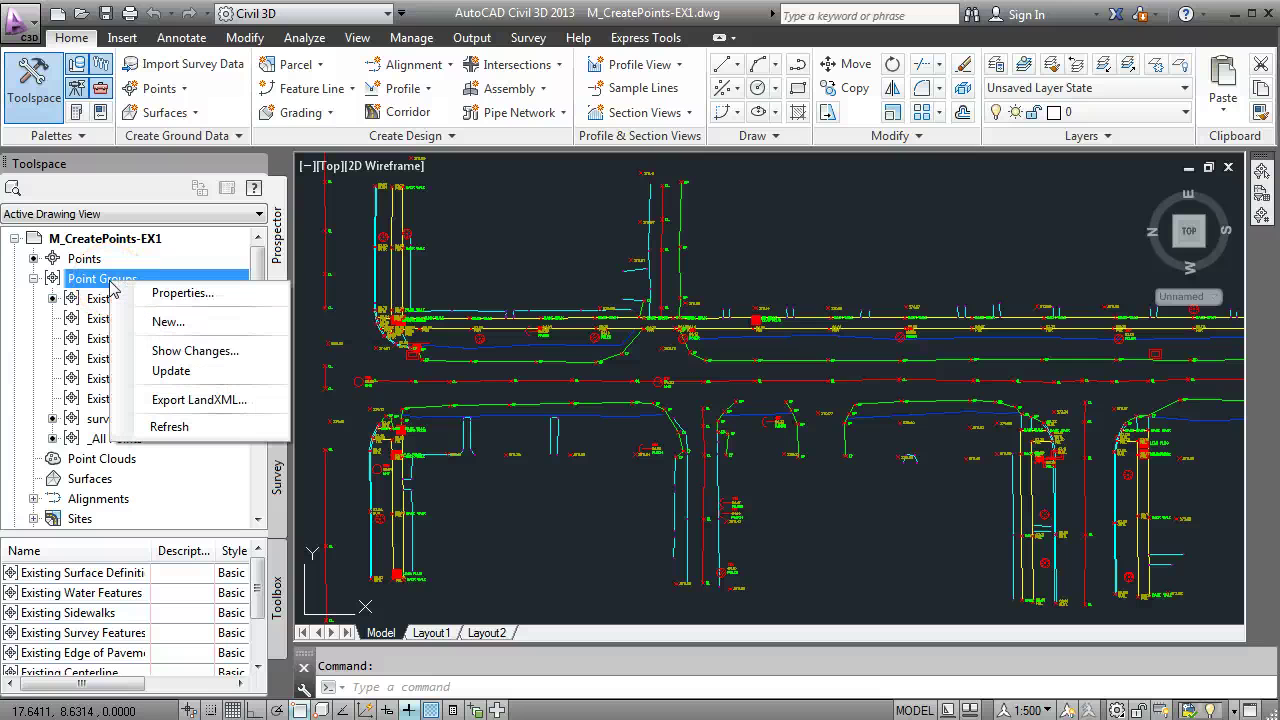
# Create a new point group, replace its default name, and view the Raw Desc Matching codes
pyautogui.click(168, 321)
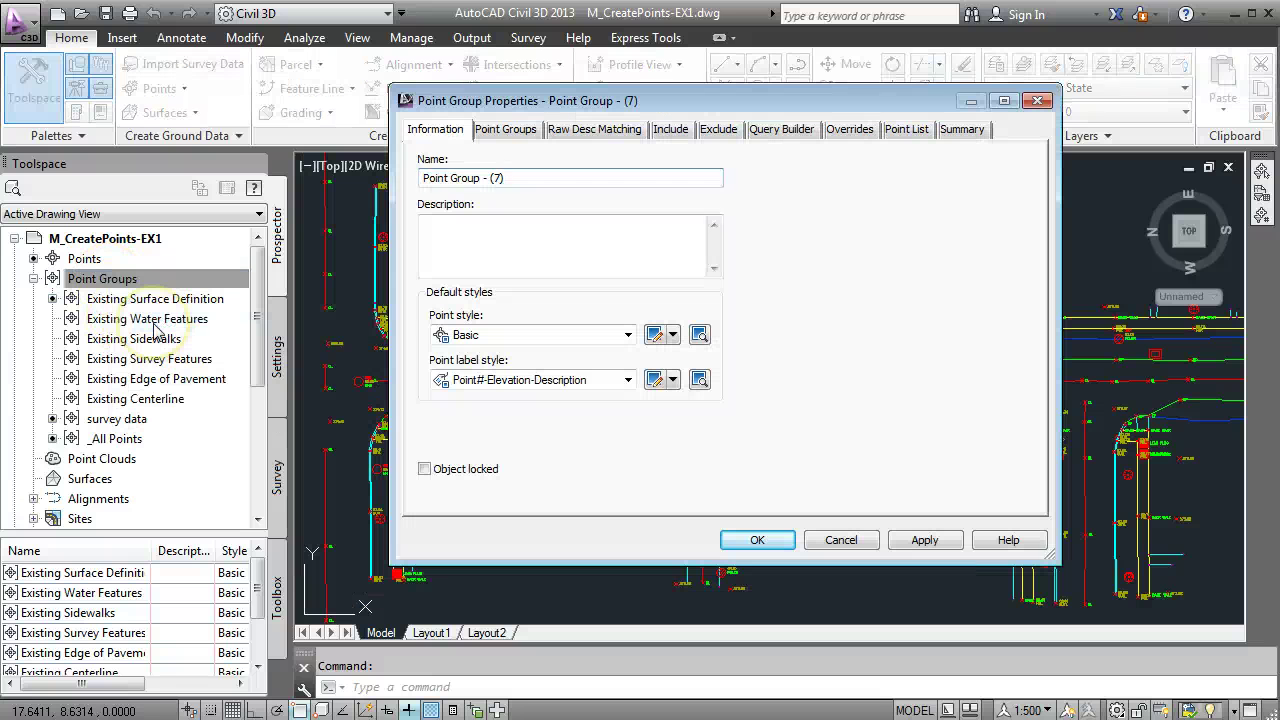
pyautogui.moveTo(530, 178); pyautogui.dragTo(419, 178)
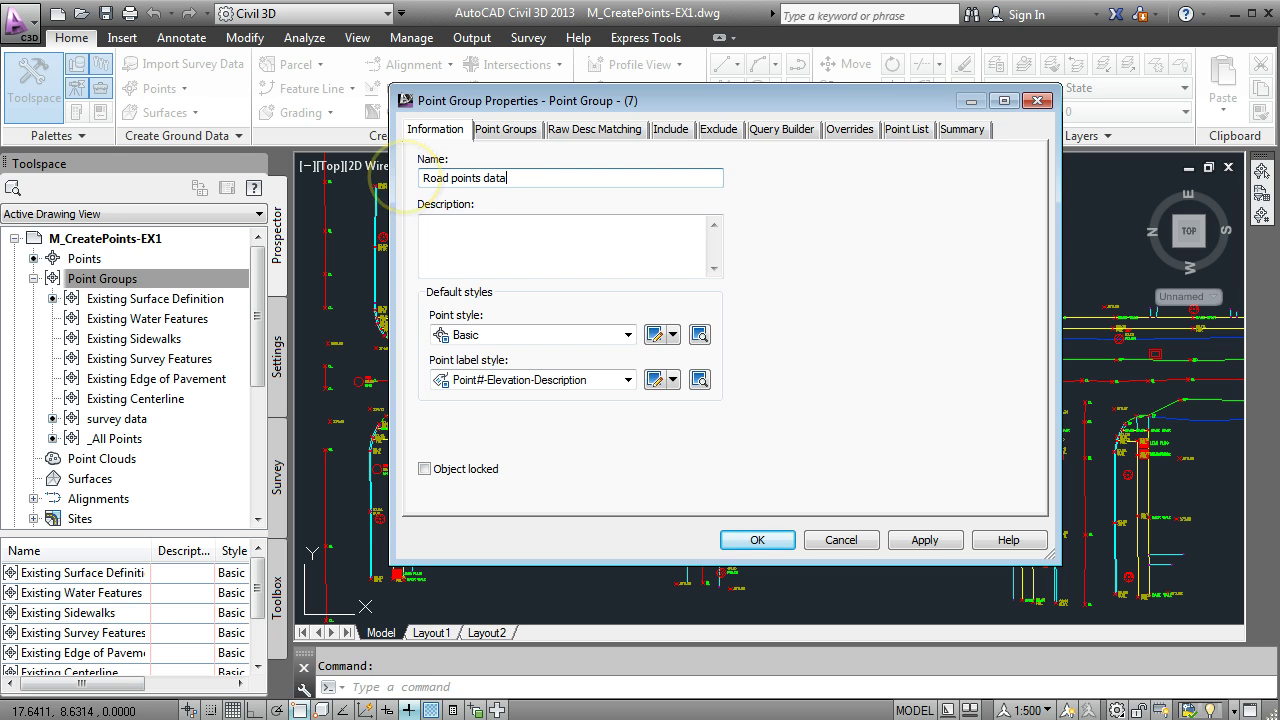
pyautogui.click(510, 134)
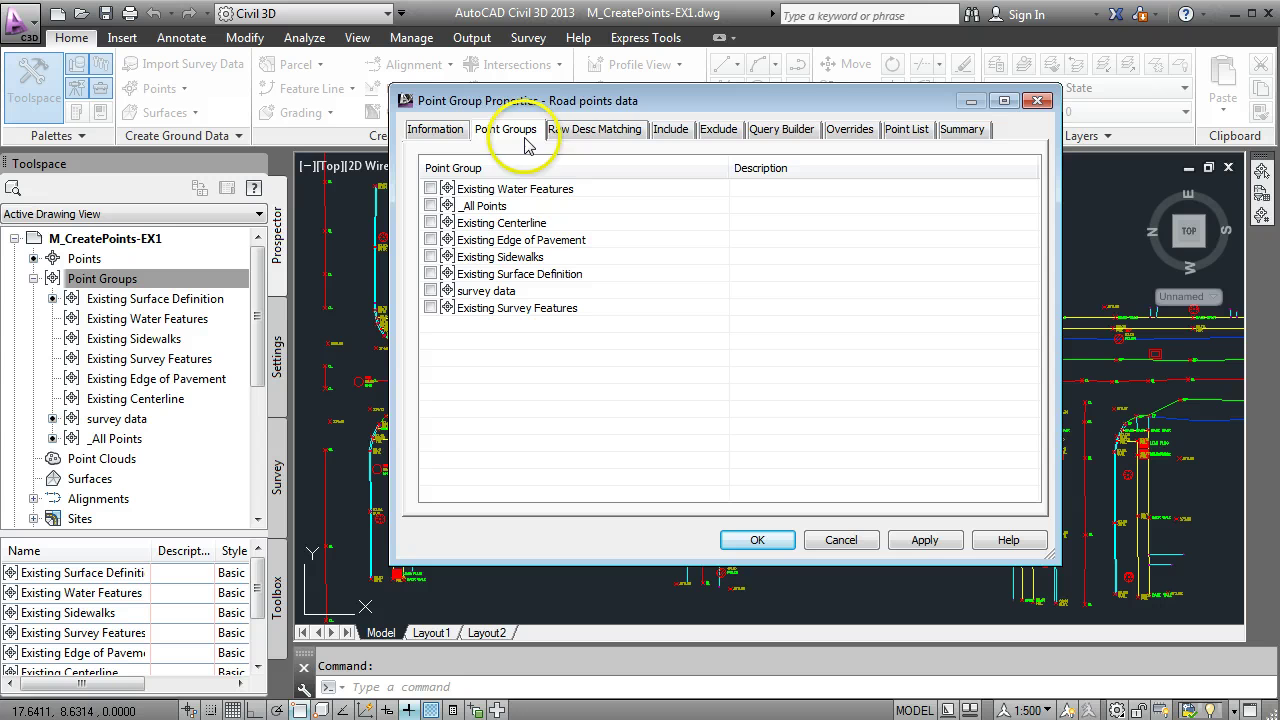
pyautogui.click(591, 134)
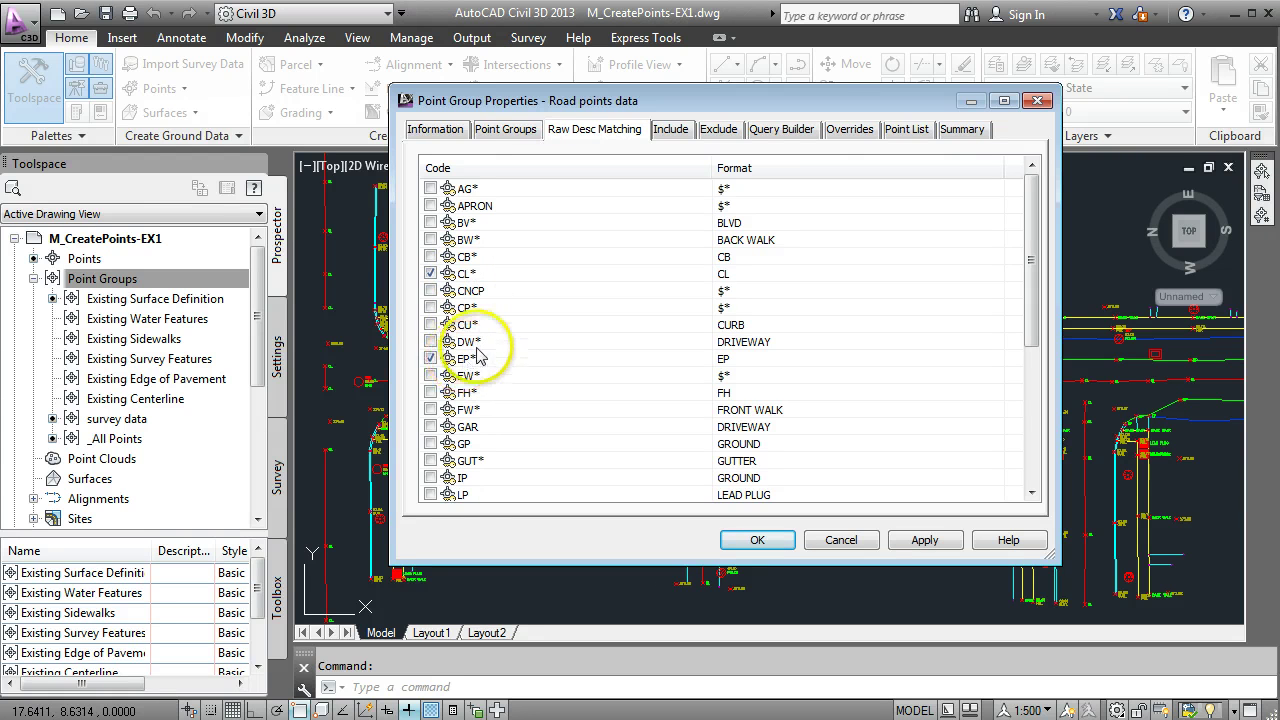
# Match the CL* and EP* raw description codes and save the Road points data group
pyautogui.click(908, 132)
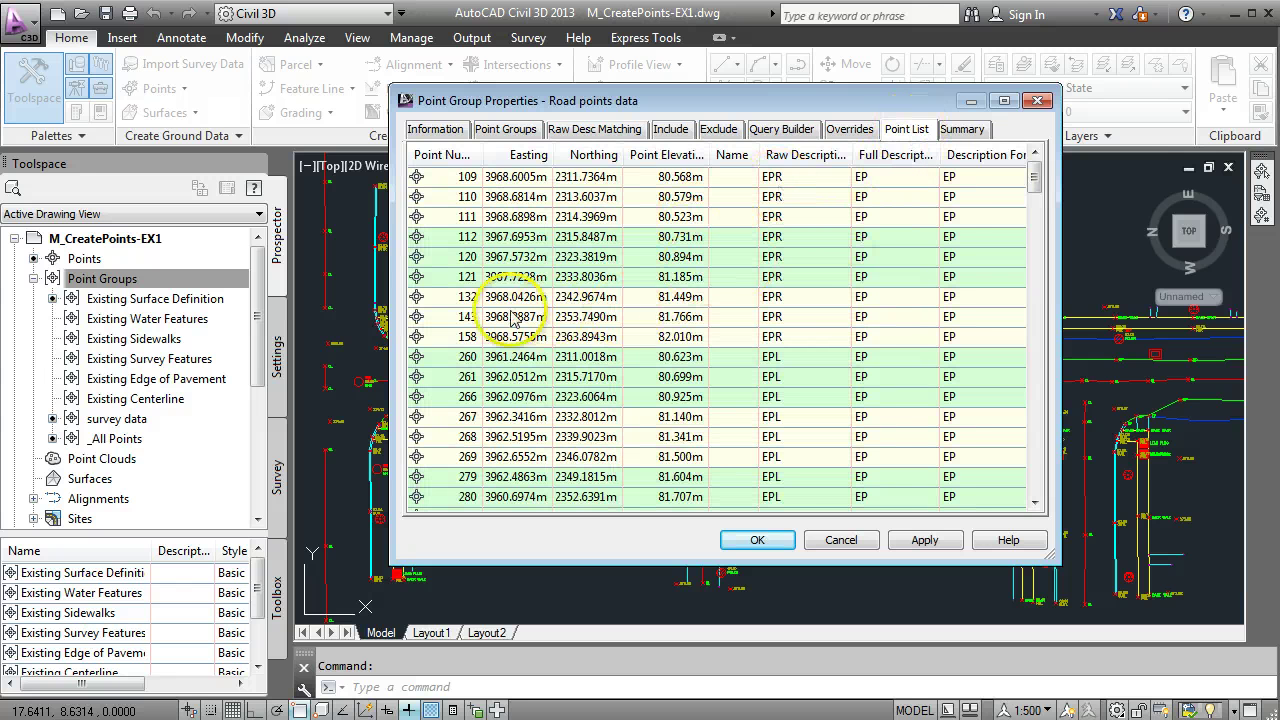
pyautogui.moveTo(1035, 180)
pyautogui.mouseDown()
pyautogui.moveTo(1023, 291)
pyautogui.moveTo(1086, 420)
pyautogui.moveTo(1014, 503)
pyautogui.moveTo(1045, 355)
pyautogui.moveTo(1037, 177)
pyautogui.mouseUp()
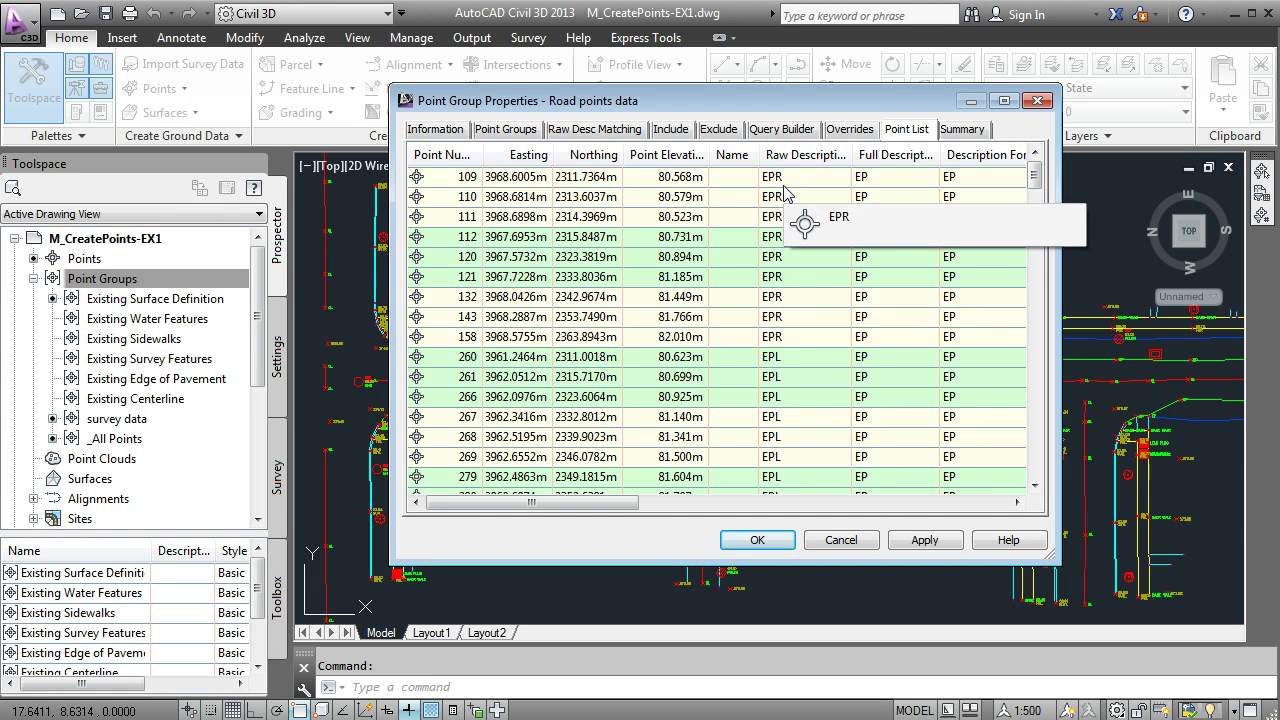
pyautogui.scroll(-5, 805, 225)
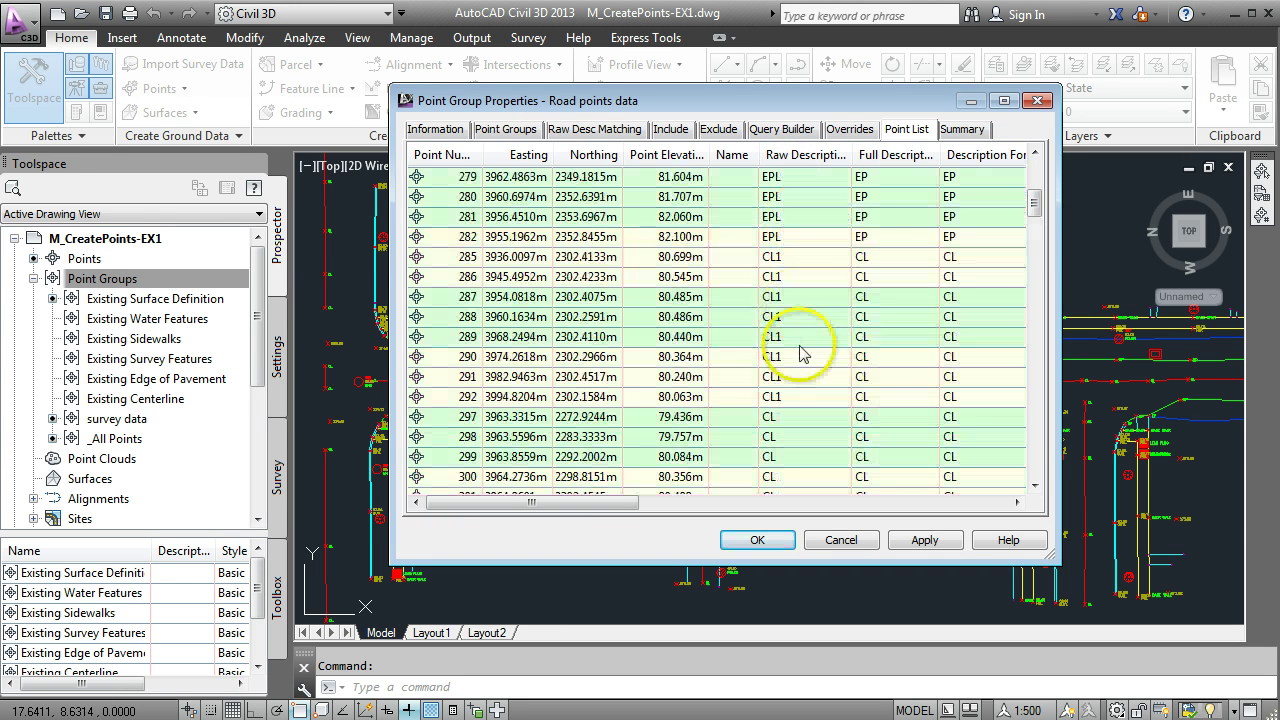
pyautogui.scroll(-2, 770, 395)
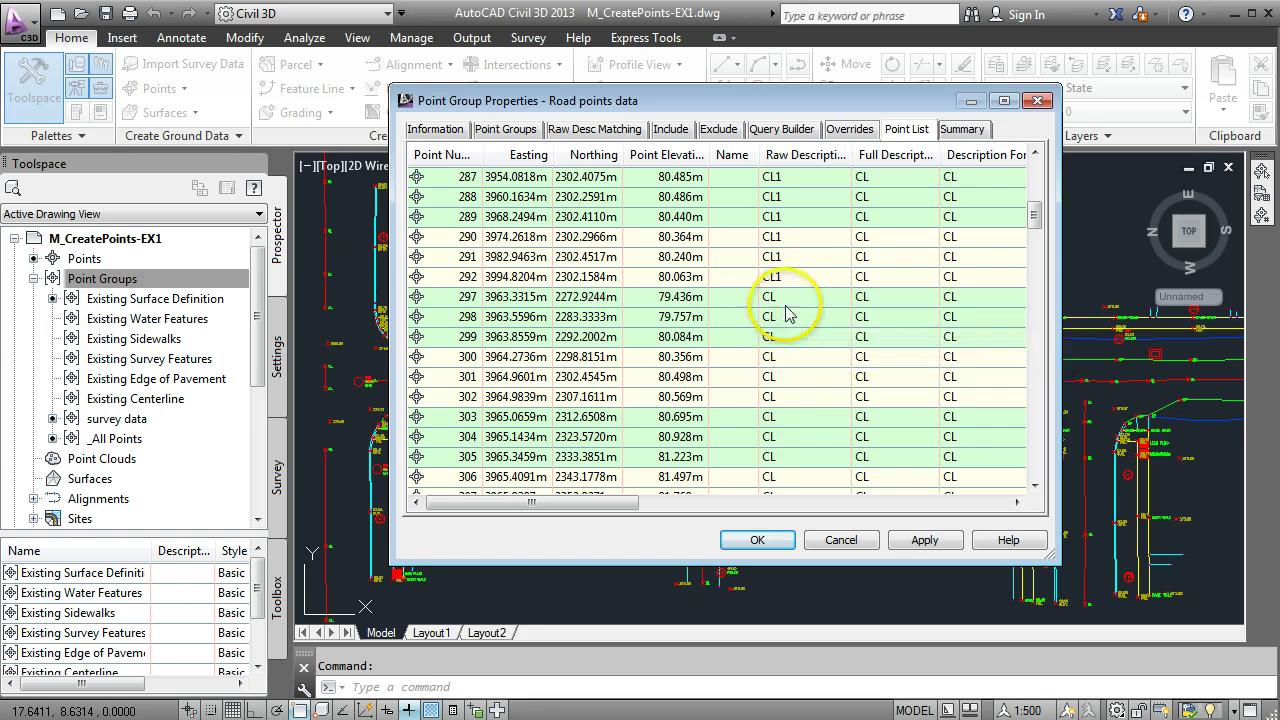
pyautogui.scroll(10, 780, 314)
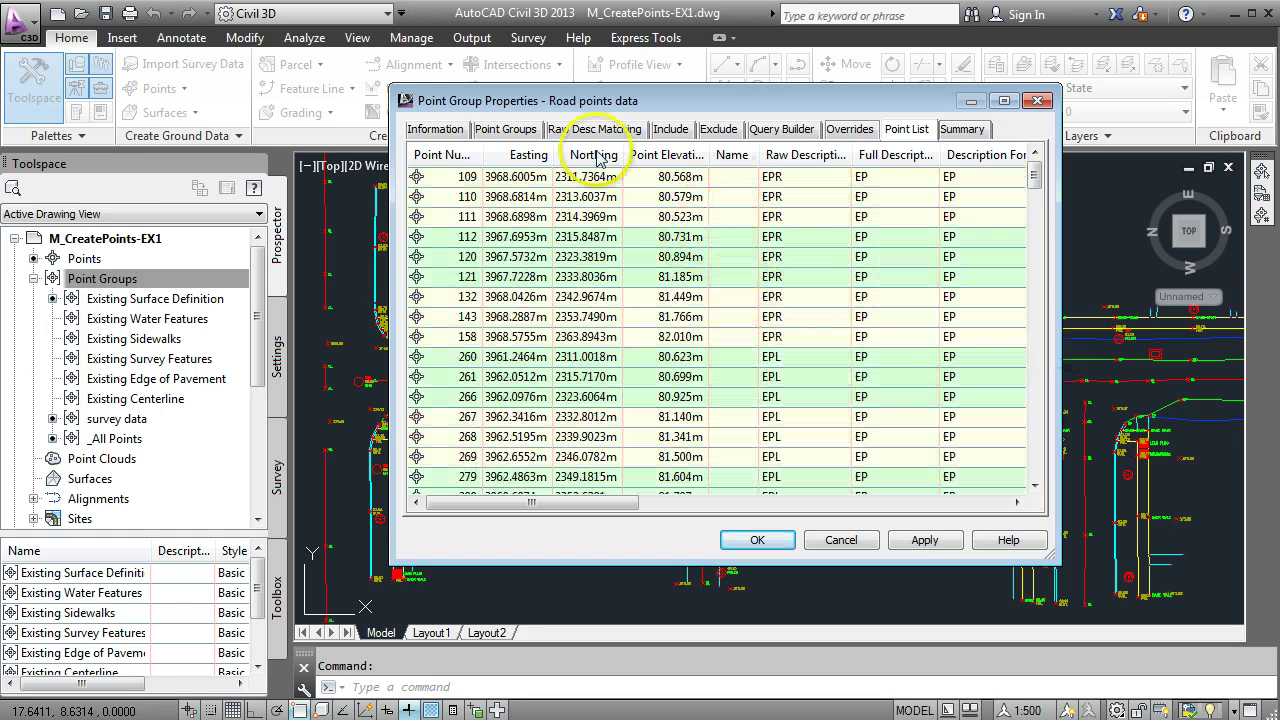
pyautogui.click(592, 135)
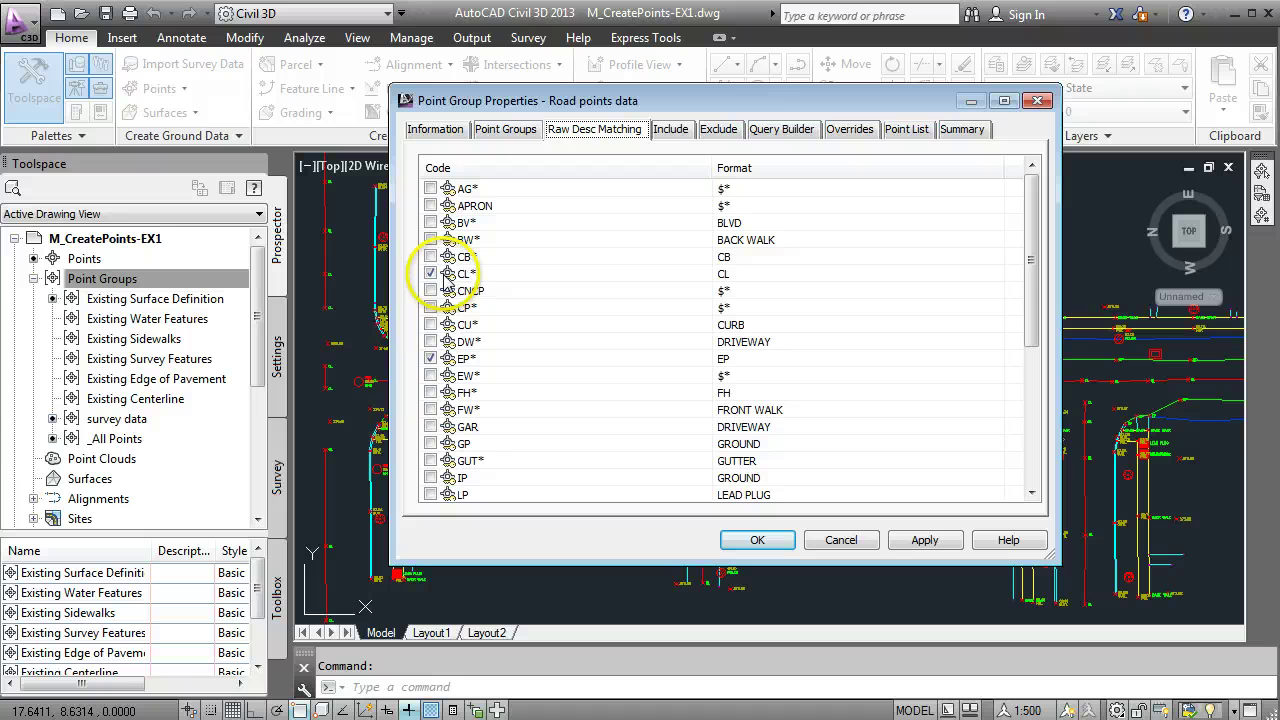
pyautogui.click(430, 273)
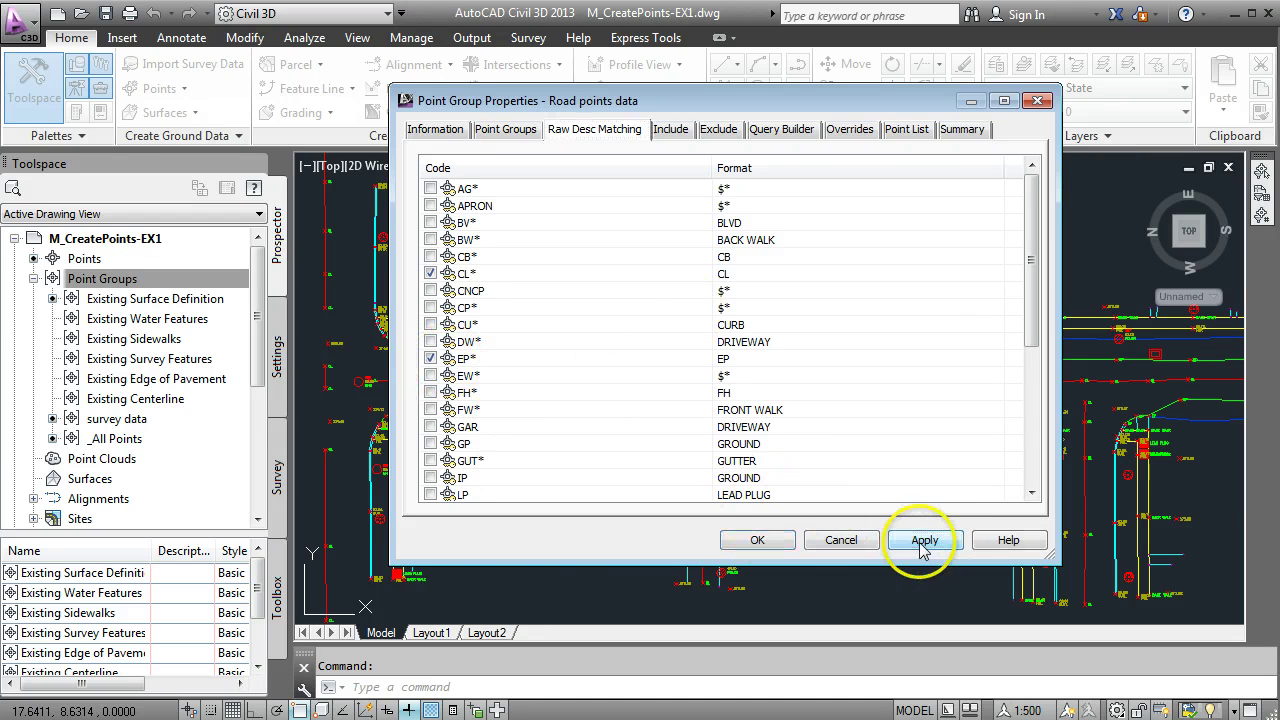
pyautogui.click(757, 540)
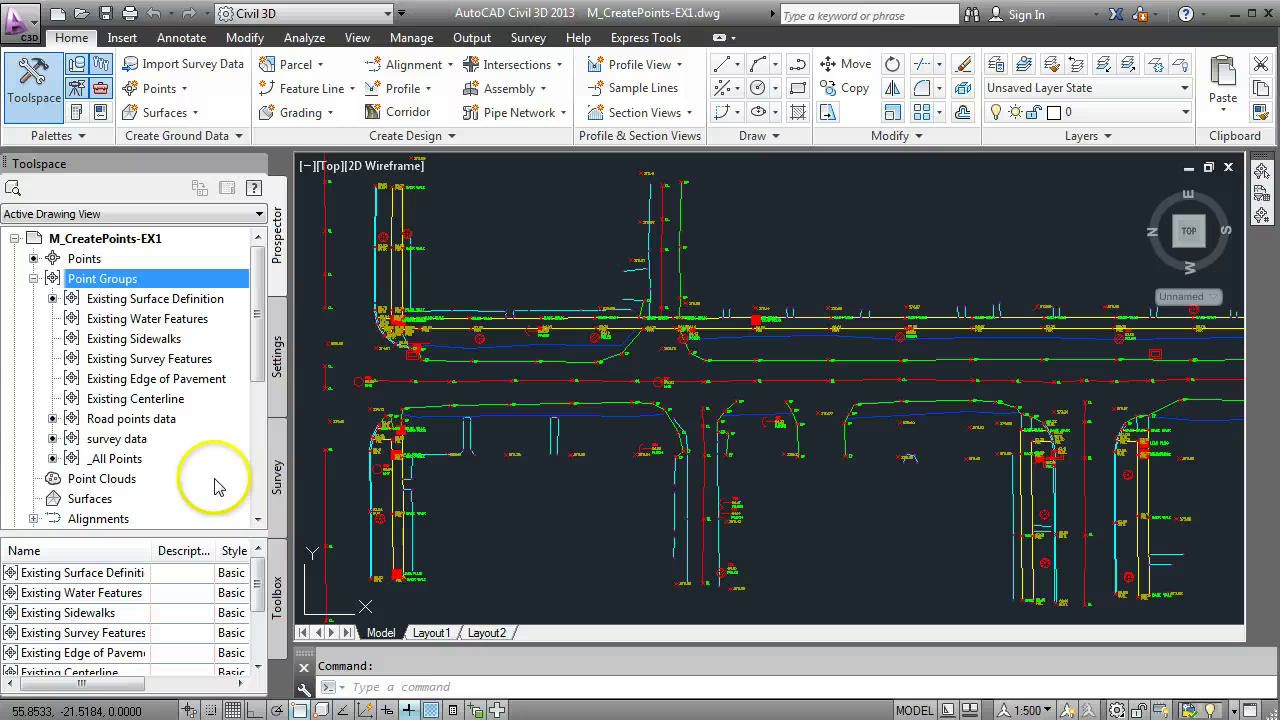
# List Road points data's 168 points, showing only EPR, EPL and CL raw descriptions
pyautogui.moveTo(95, 460)
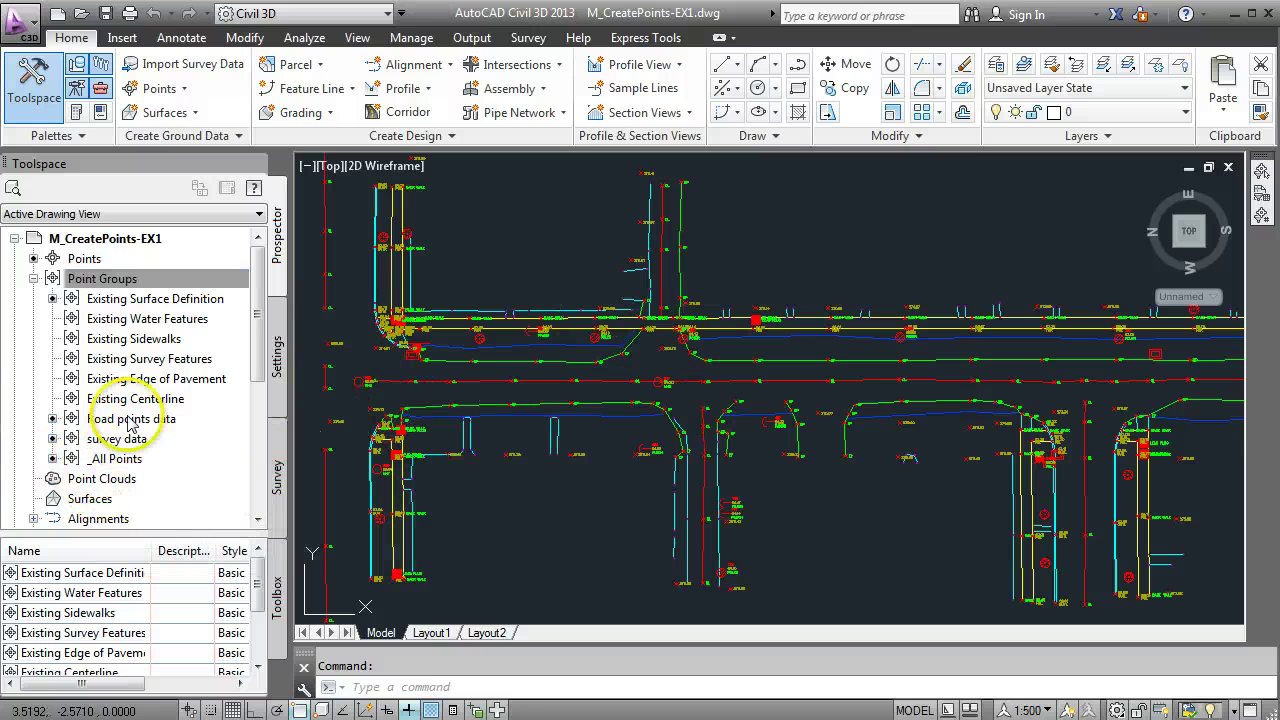
pyautogui.moveTo(128, 430)
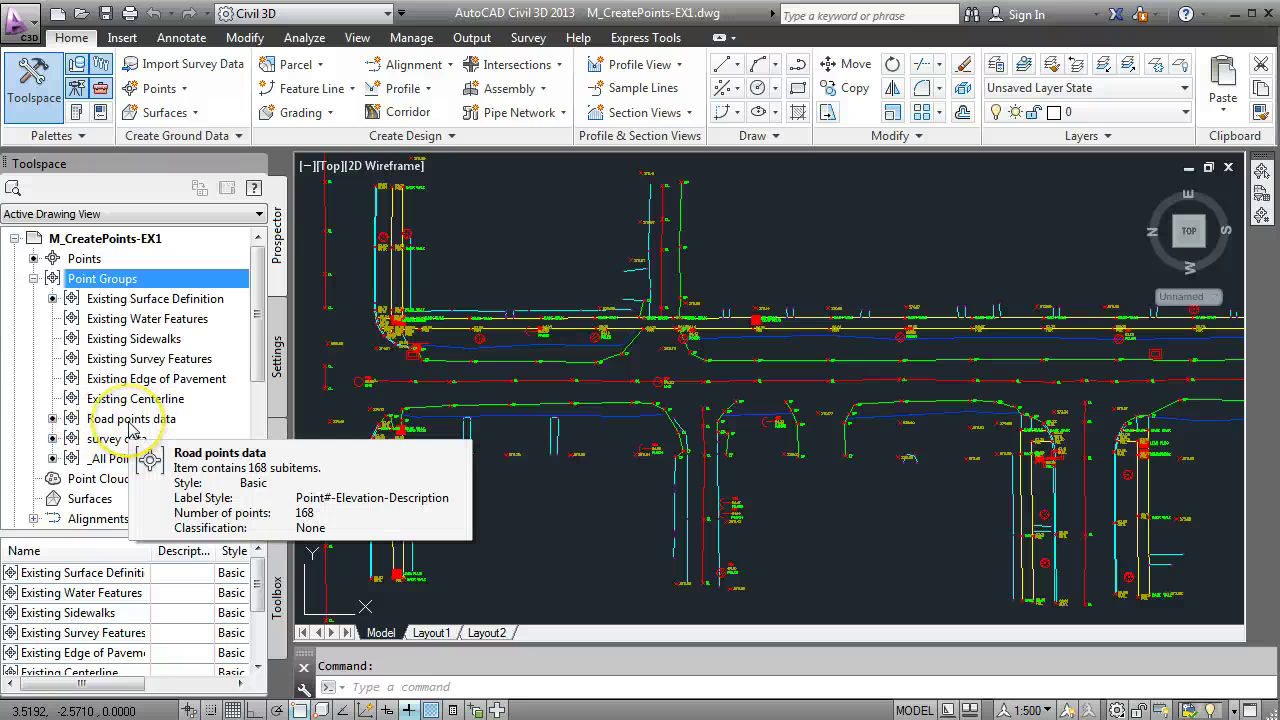
pyautogui.click(130, 420)
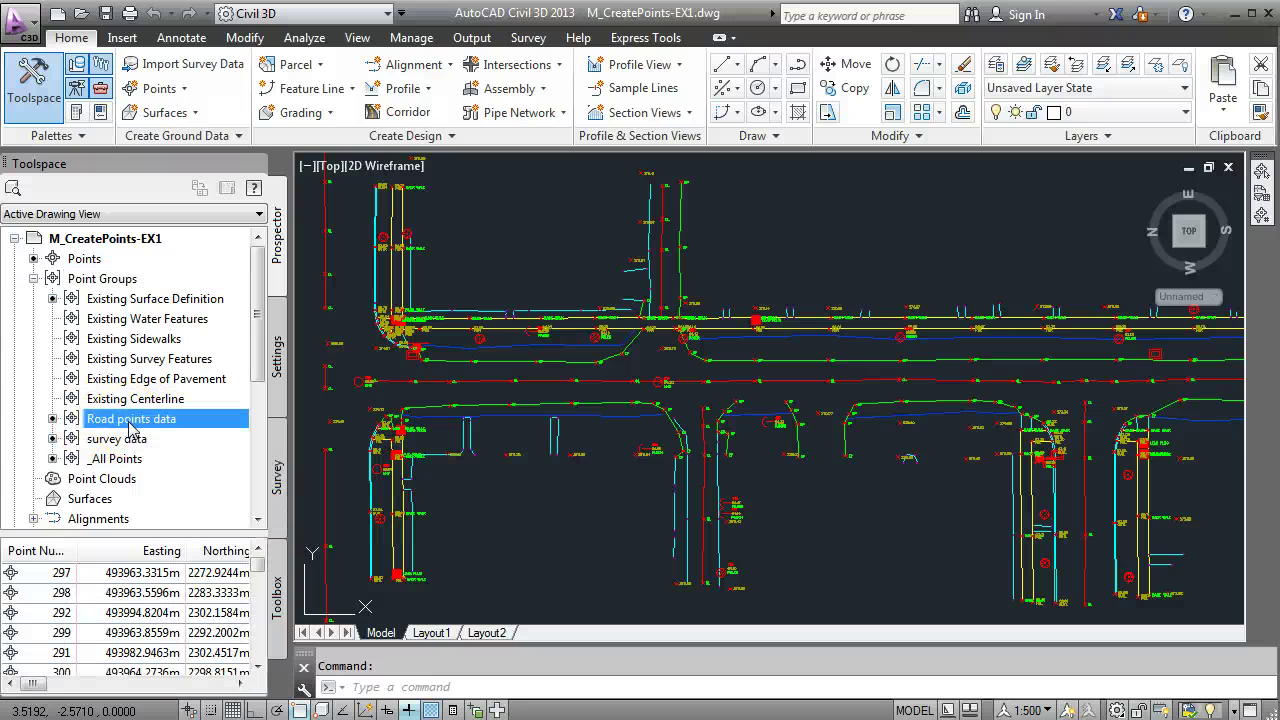
pyautogui.click(243, 684)
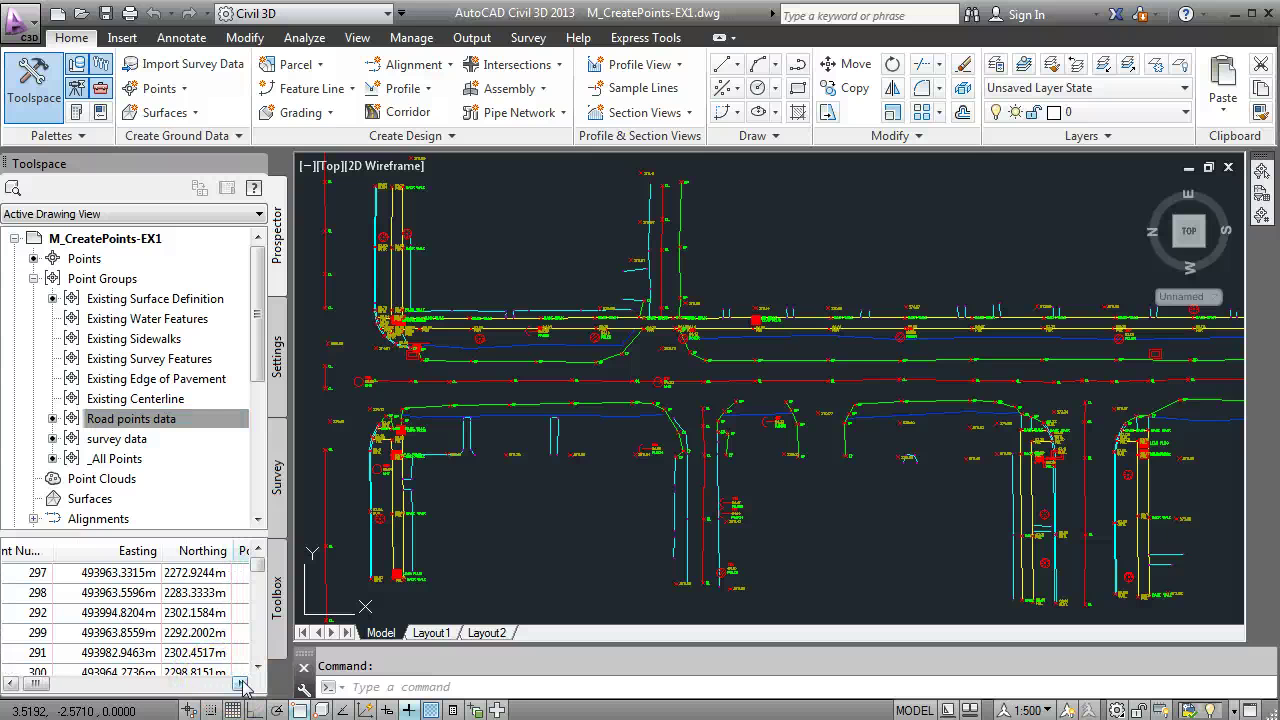
pyautogui.moveTo(243, 684); pyautogui.dragTo(243, 684)
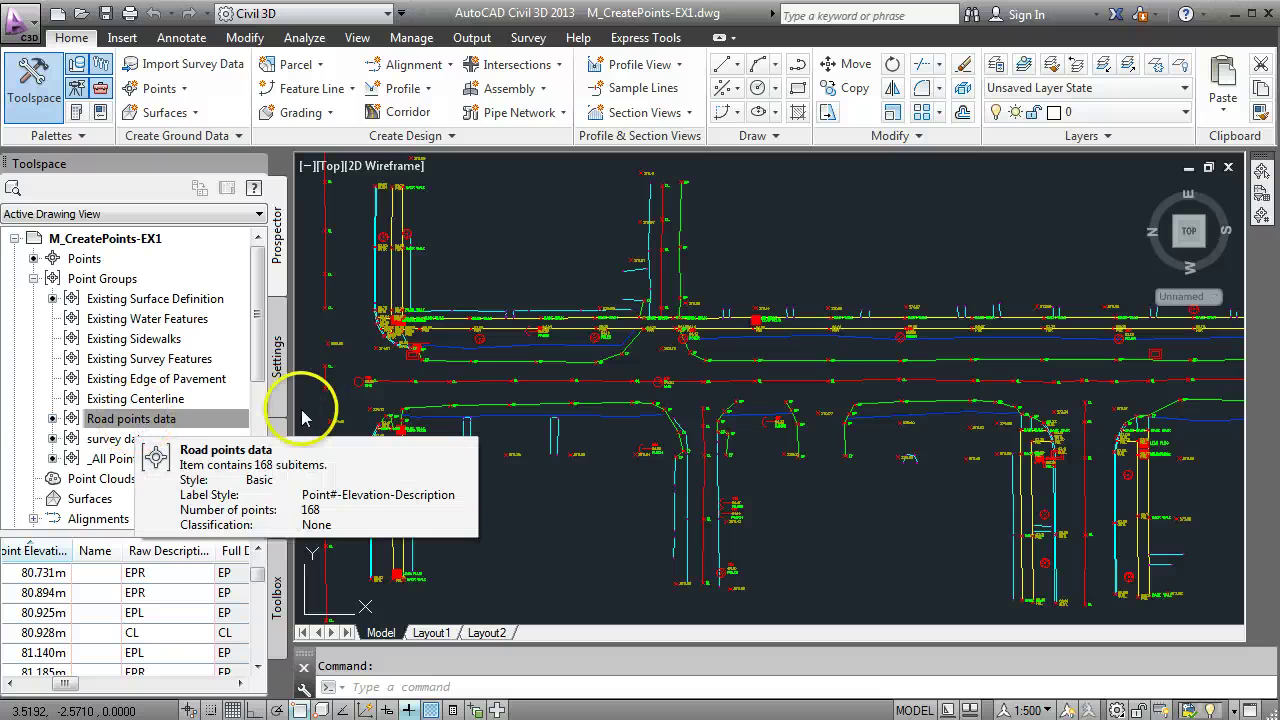
pyautogui.moveTo(511, 328)
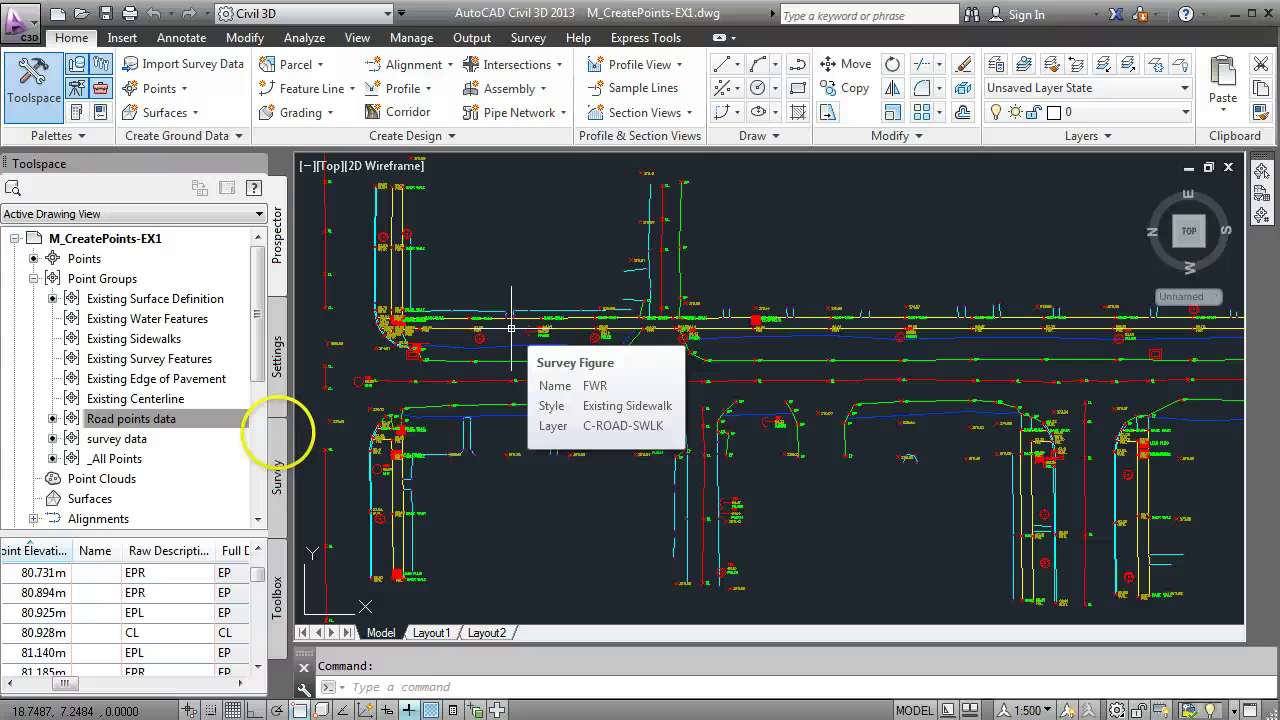
pyautogui.click(155, 418)
pyautogui.moveTo(195, 427)
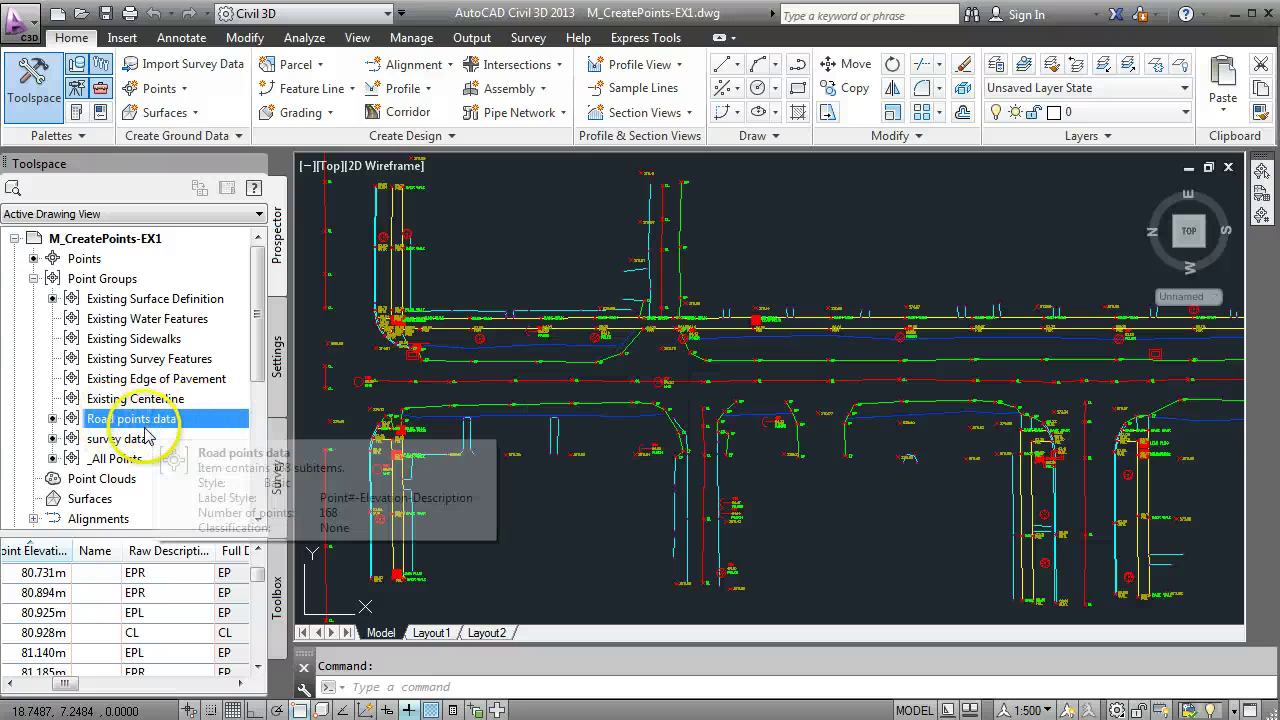
pyautogui.moveTo(143, 427)
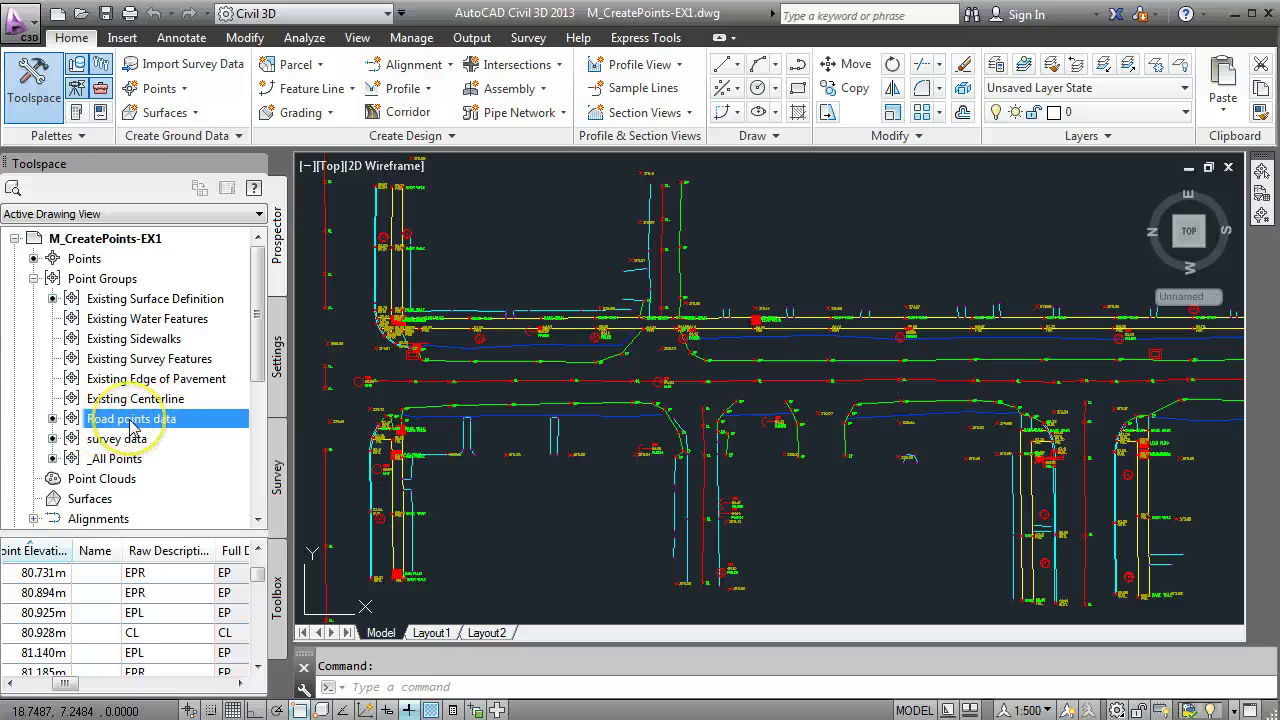
pyautogui.moveTo(429, 380); pyautogui.dragTo(484, 398, button='middle')
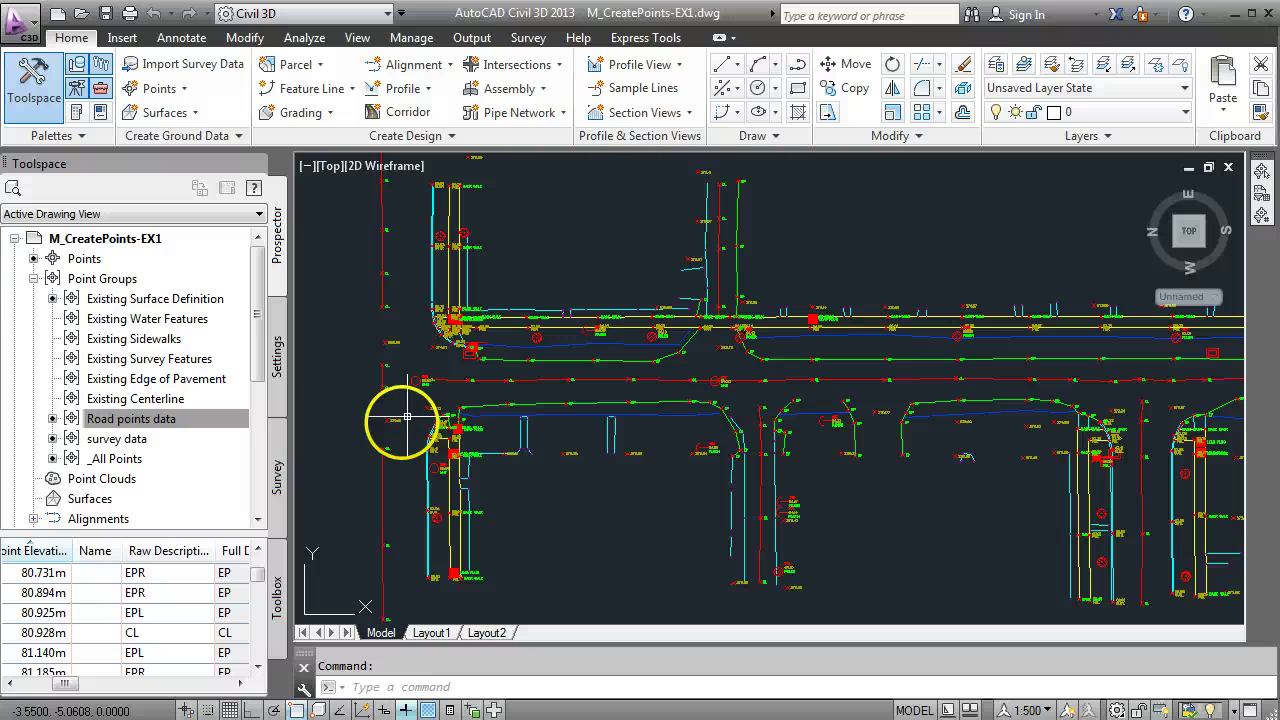
# Create a new TIN surface from Surfaces in Prospector and name it 'Existing Road Surface'
pyautogui.click(33, 278)
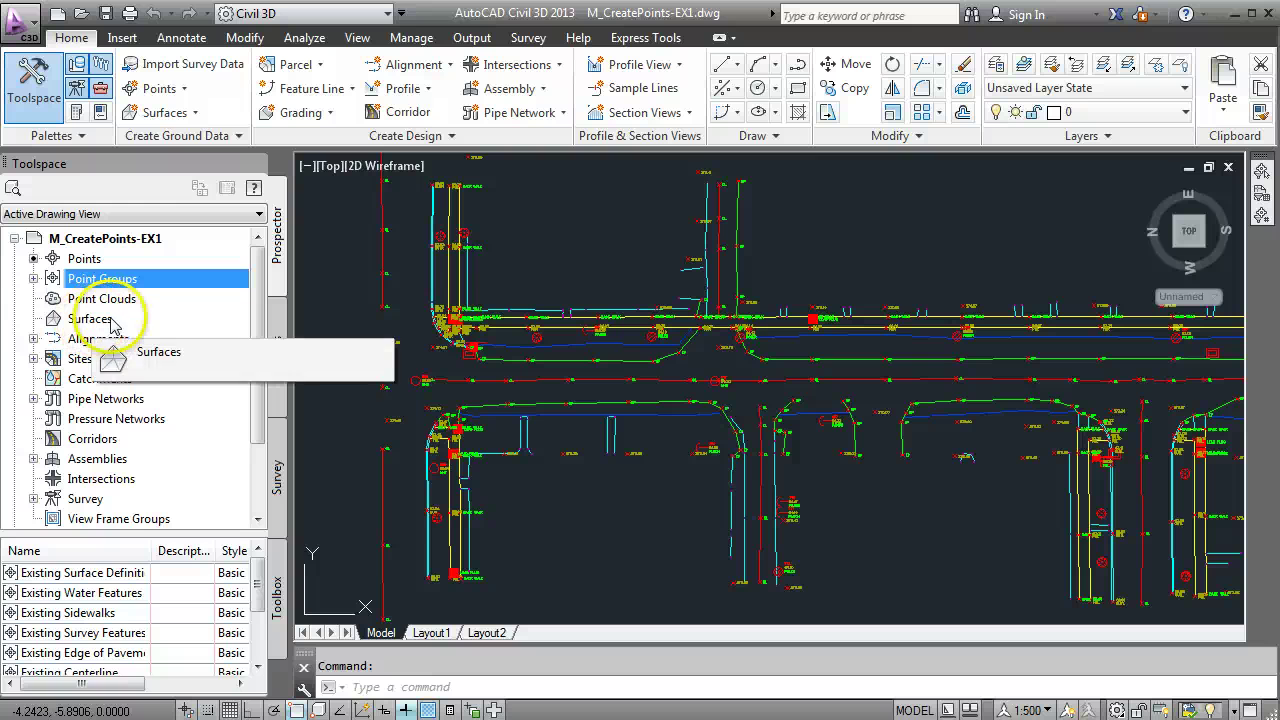
pyautogui.click(89, 319)
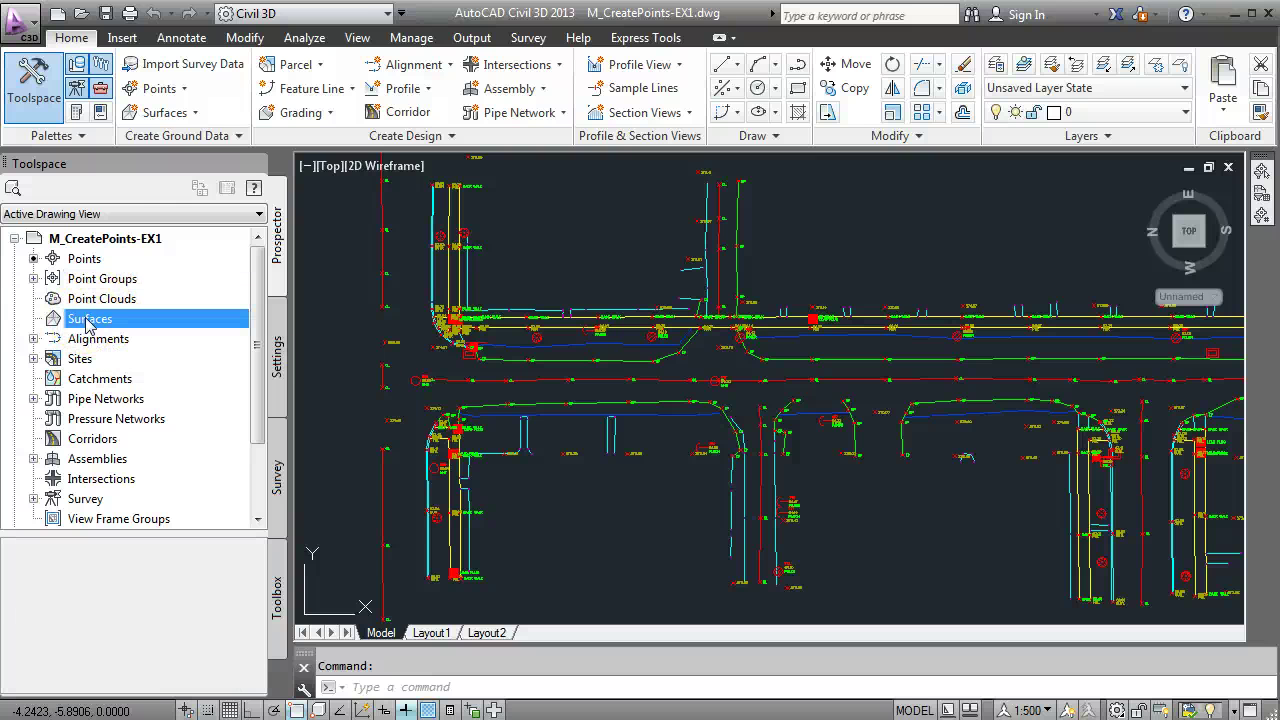
pyautogui.click(89, 321)
pyautogui.rightClick(91, 321)
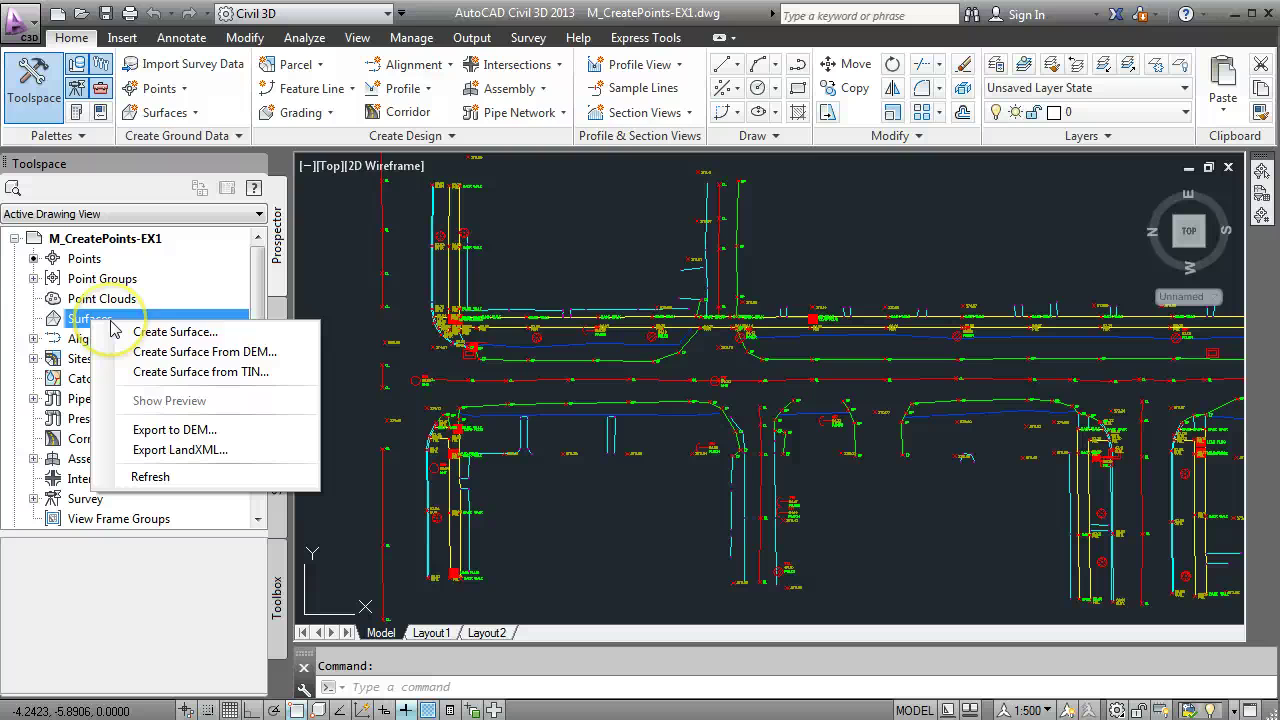
pyautogui.click(172, 332)
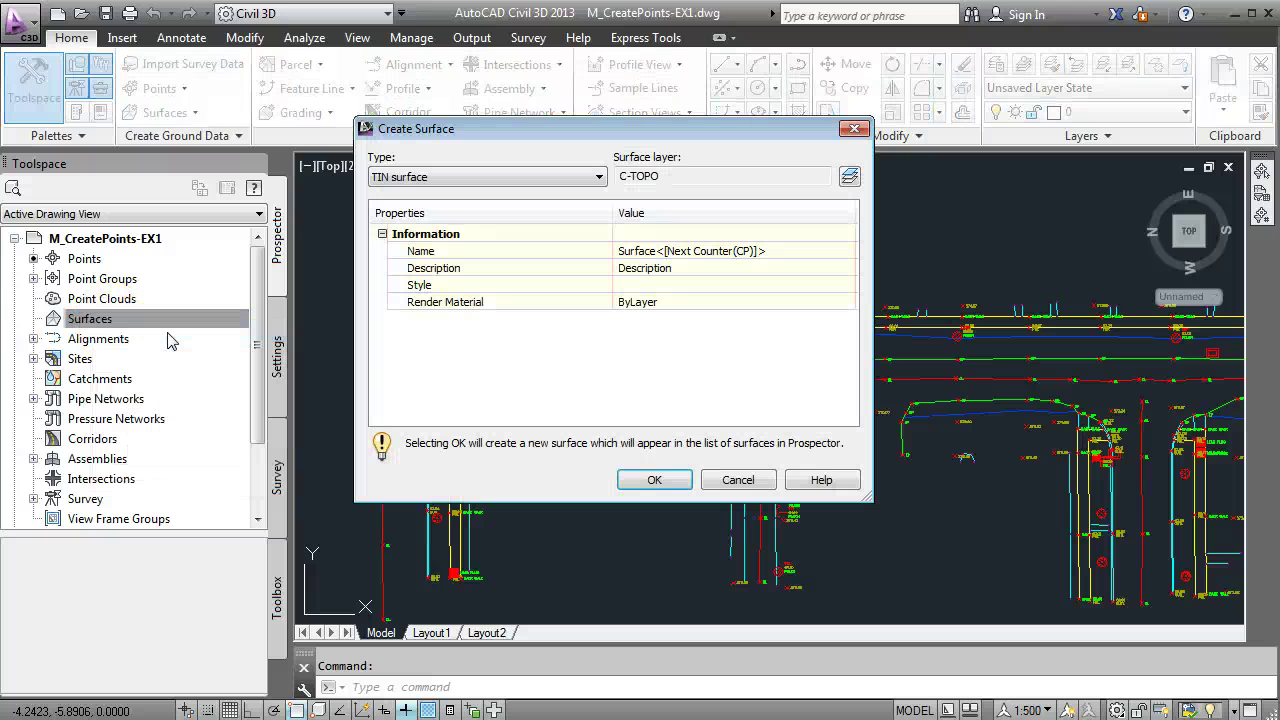
pyautogui.click(730, 251)
pyautogui.moveTo(766, 251); pyautogui.dragTo(555, 248)
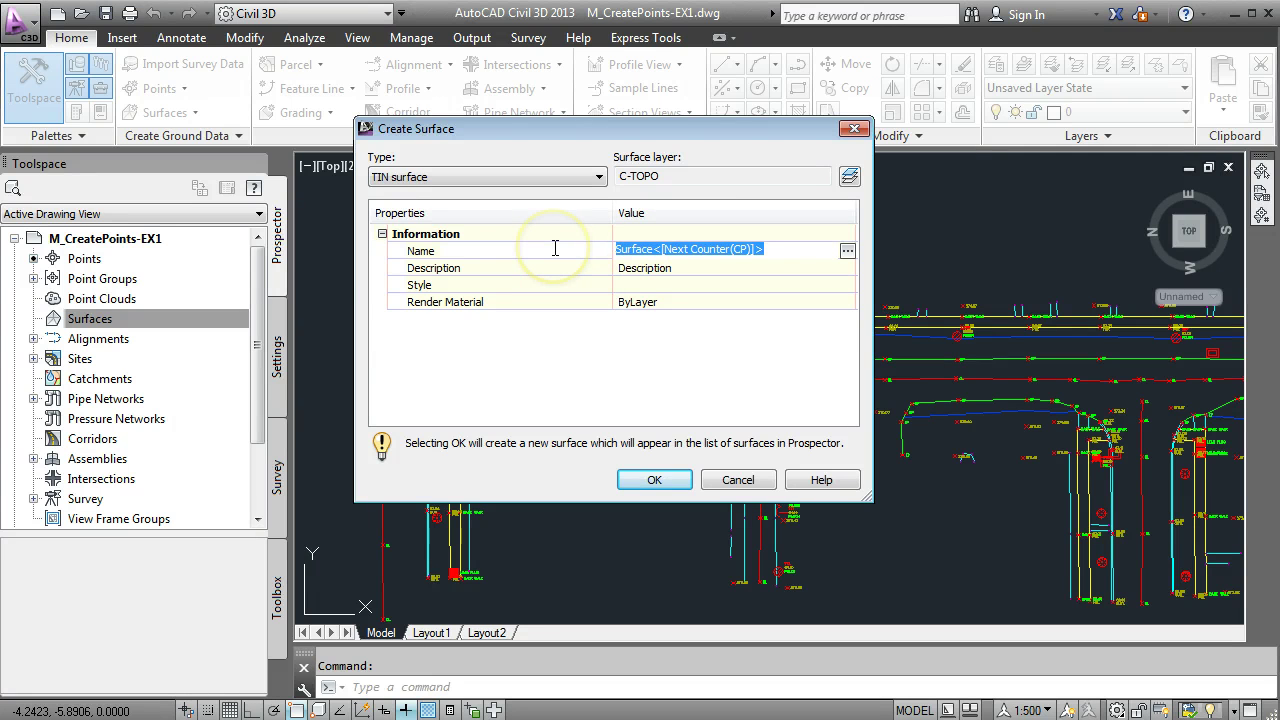
pyautogui.write('Ro')
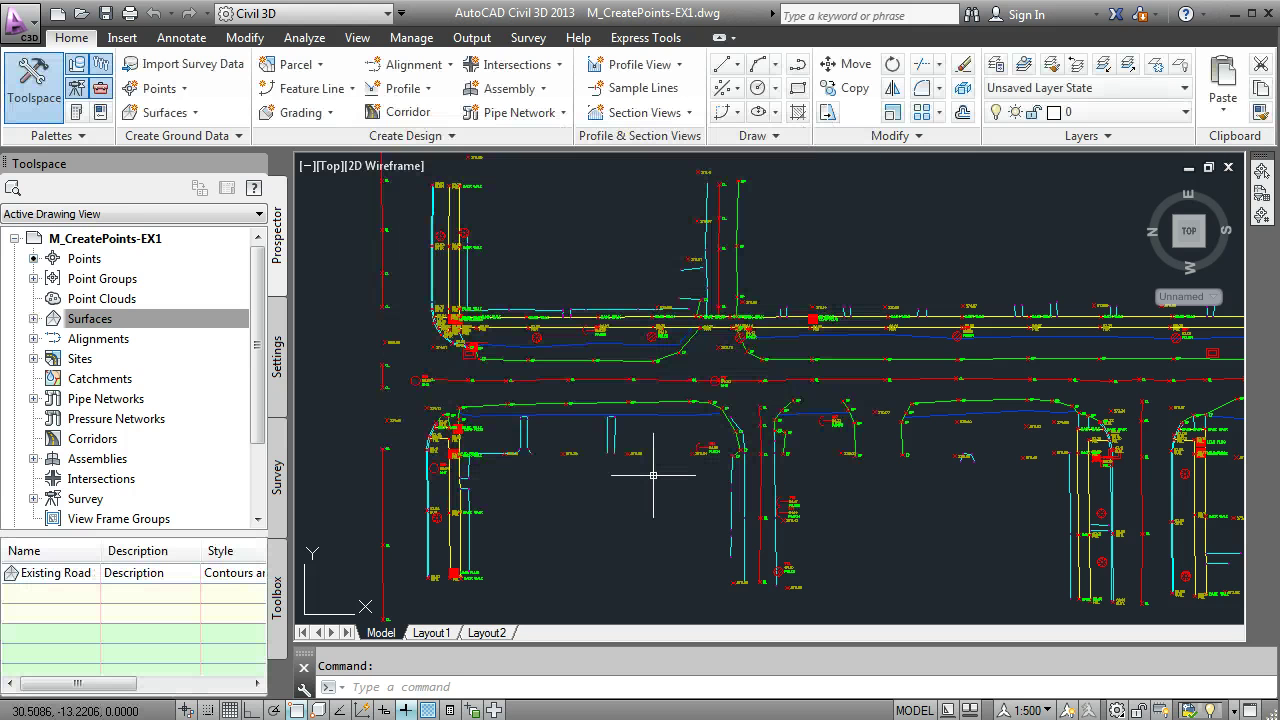
# Expand Existing Road Surface's Definition and bring up the Point Groups options to add data
pyautogui.click(75, 320)
pyautogui.click(33, 319)
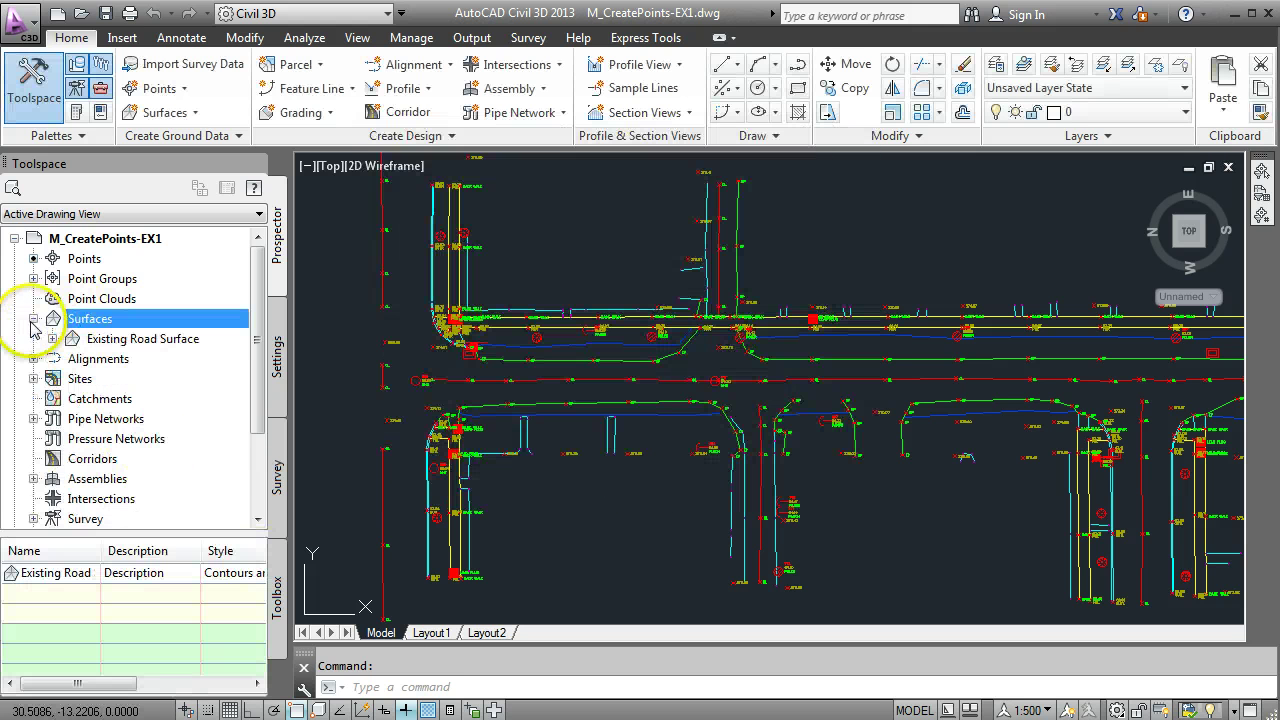
pyautogui.click(53, 340)
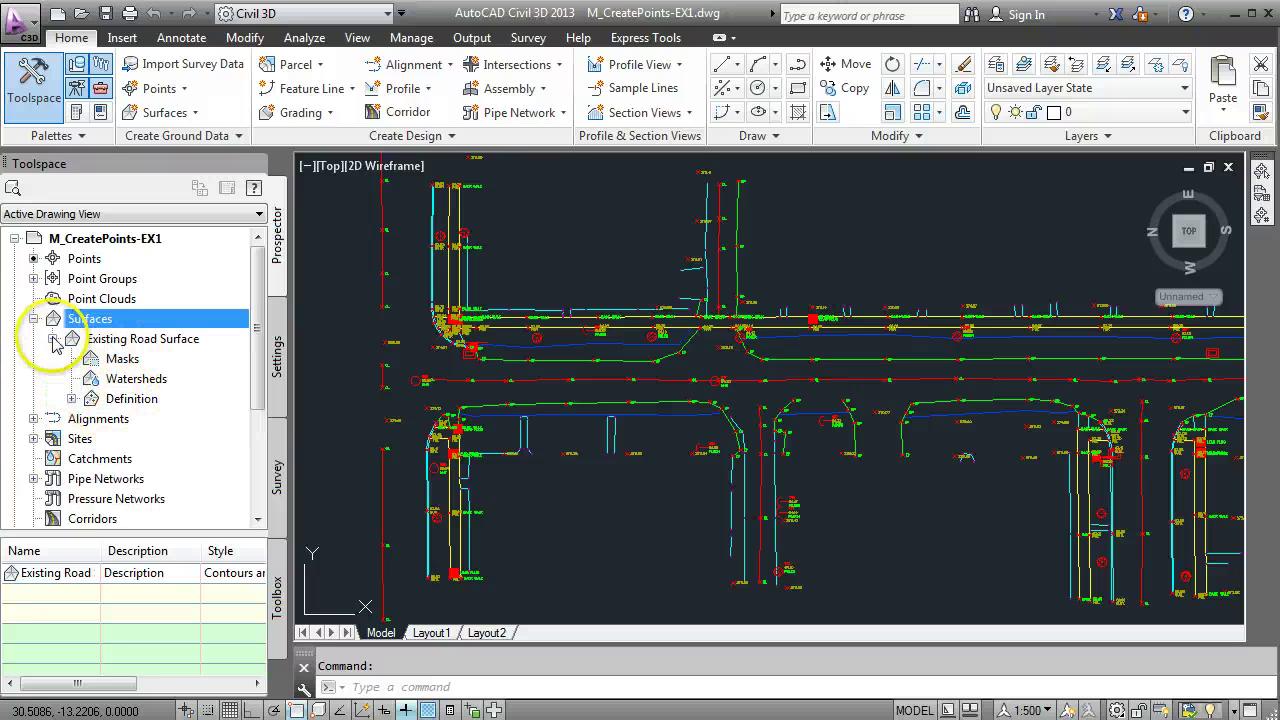
pyautogui.click(71, 399)
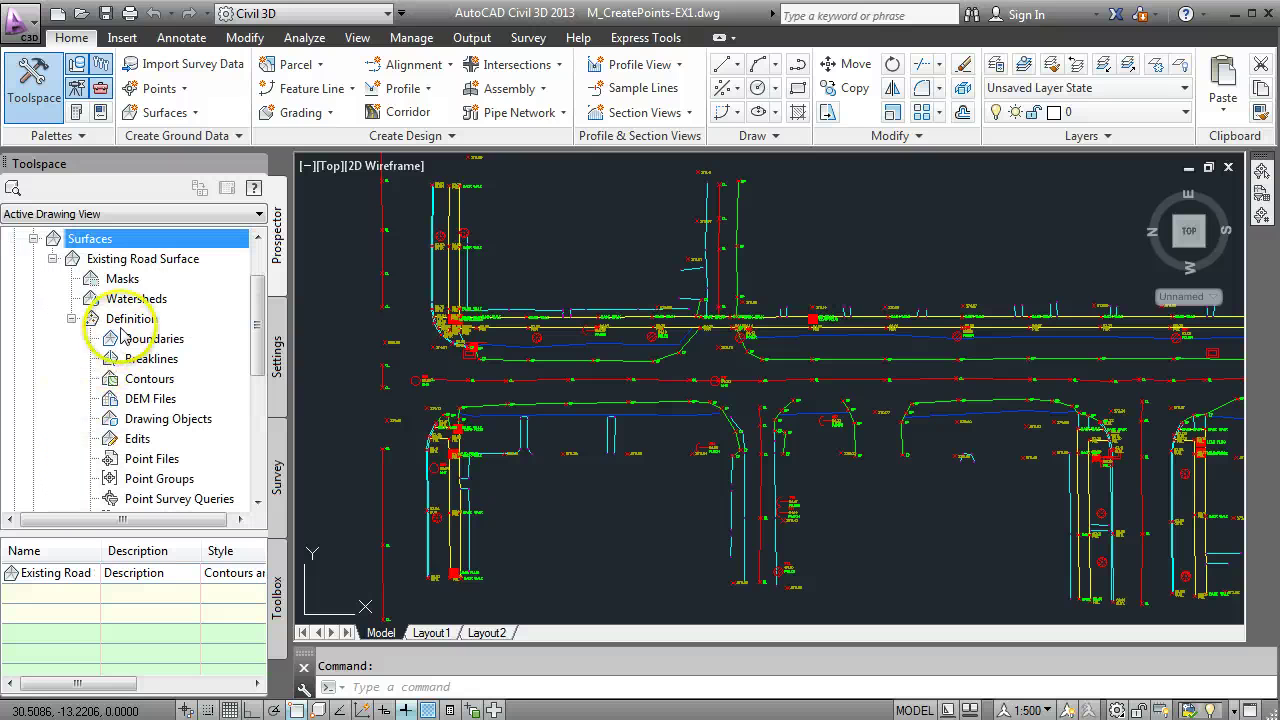
pyautogui.scroll(-1, 139, 432)
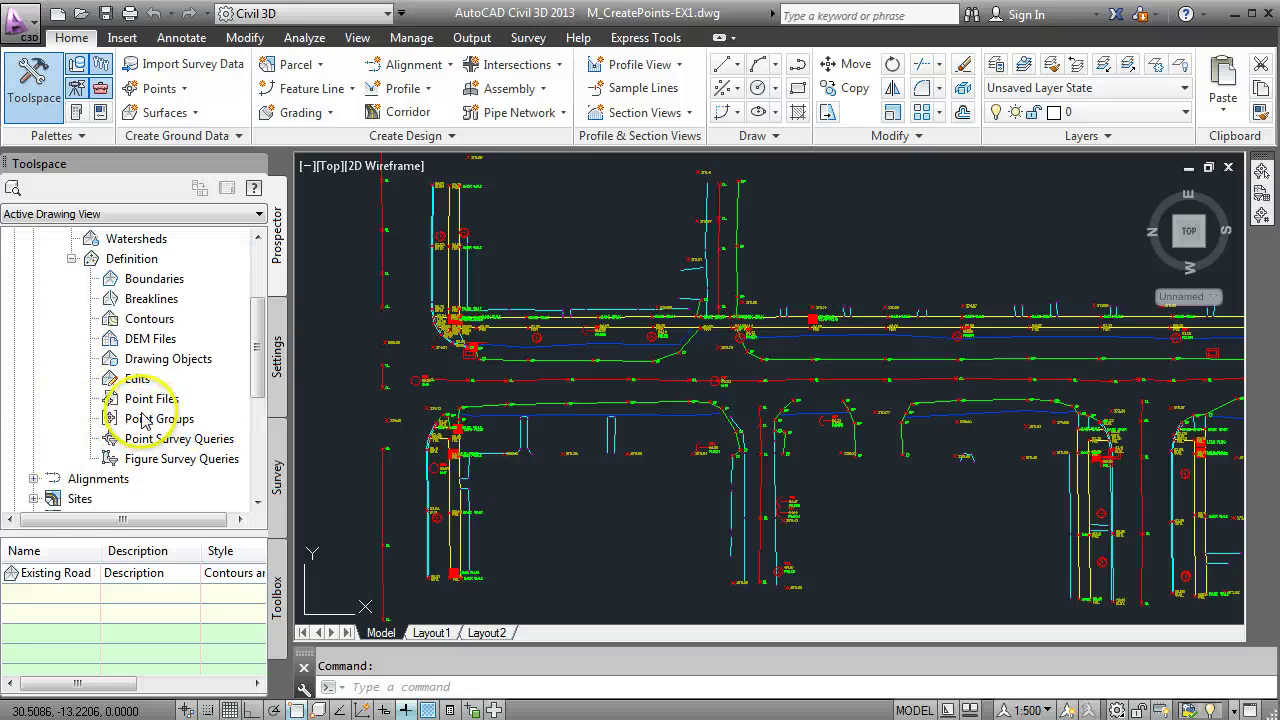
pyautogui.click(150, 425)
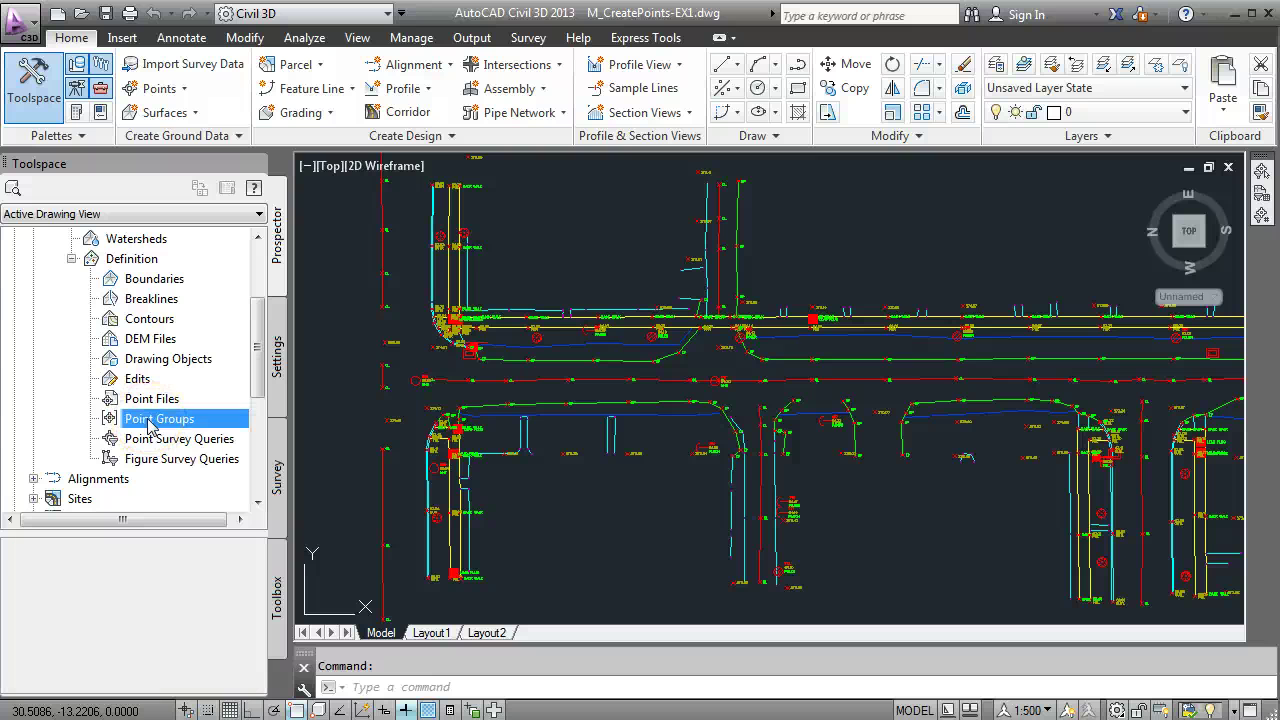
pyautogui.rightClick(150, 425)
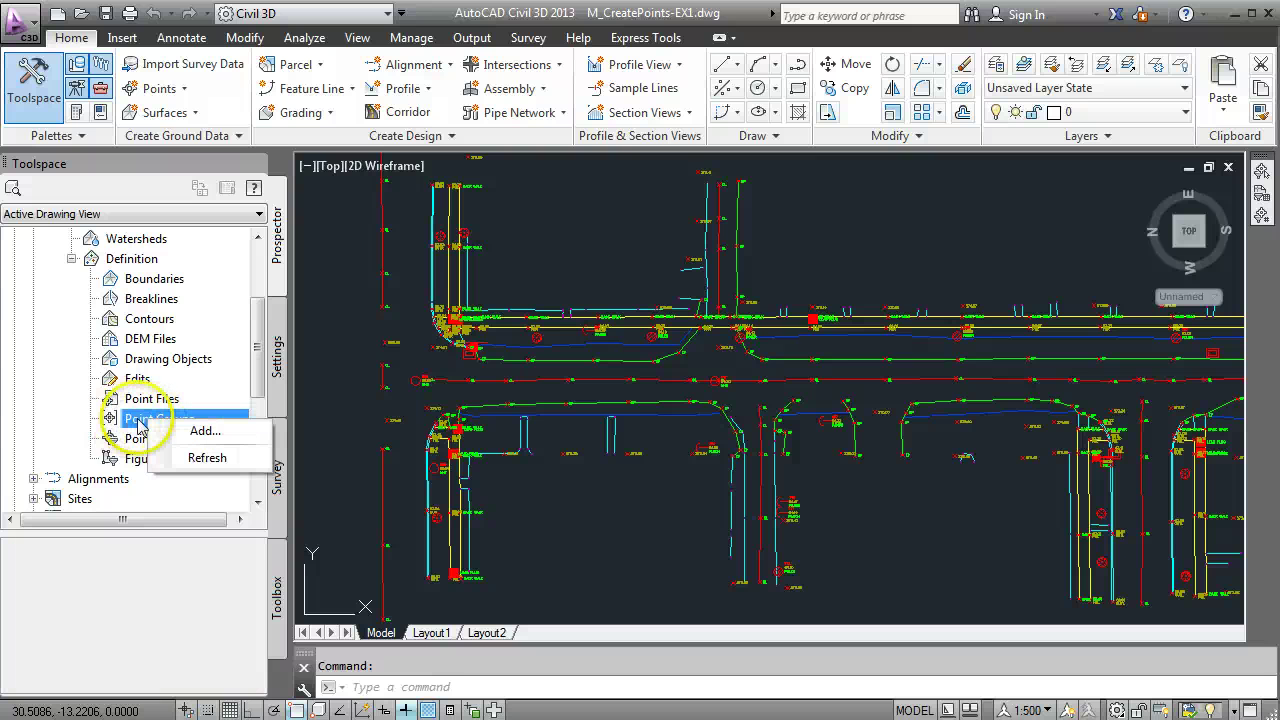
# Select Road points data, check its point list, then apply it to triangulate Existing Road Surface
pyautogui.click(205, 430)
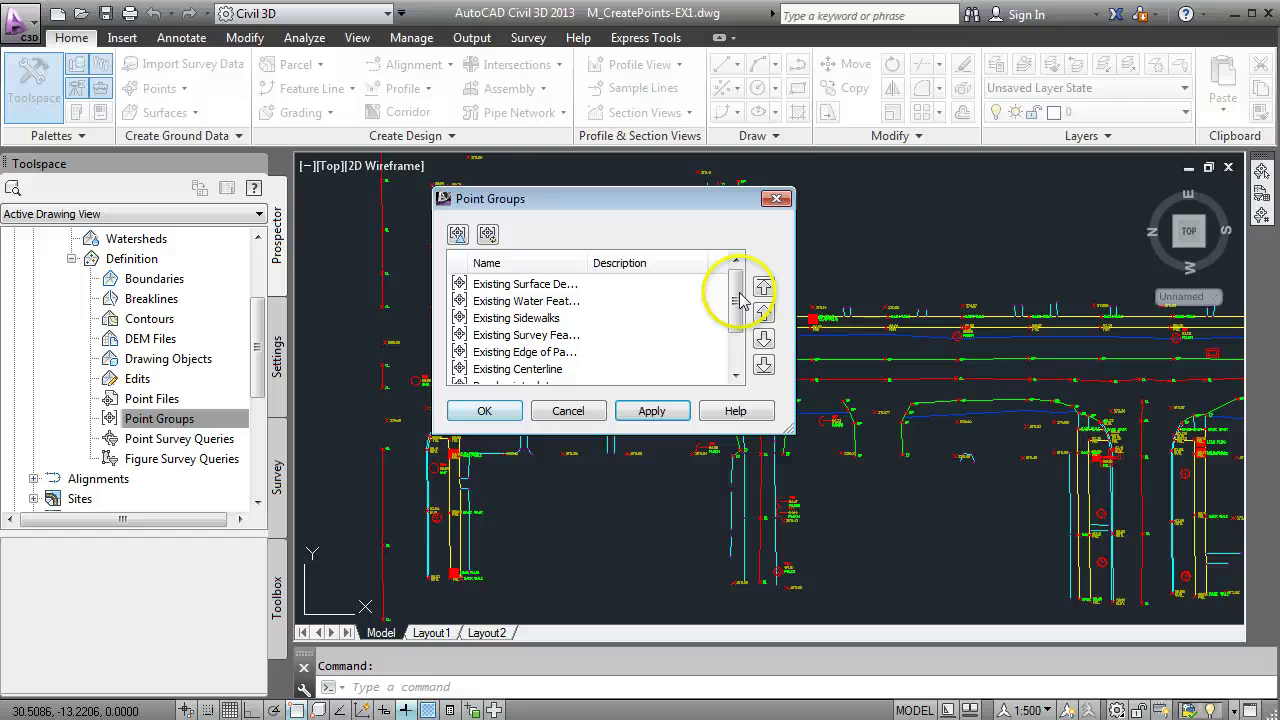
pyautogui.moveTo(736, 288); pyautogui.dragTo(738, 370)
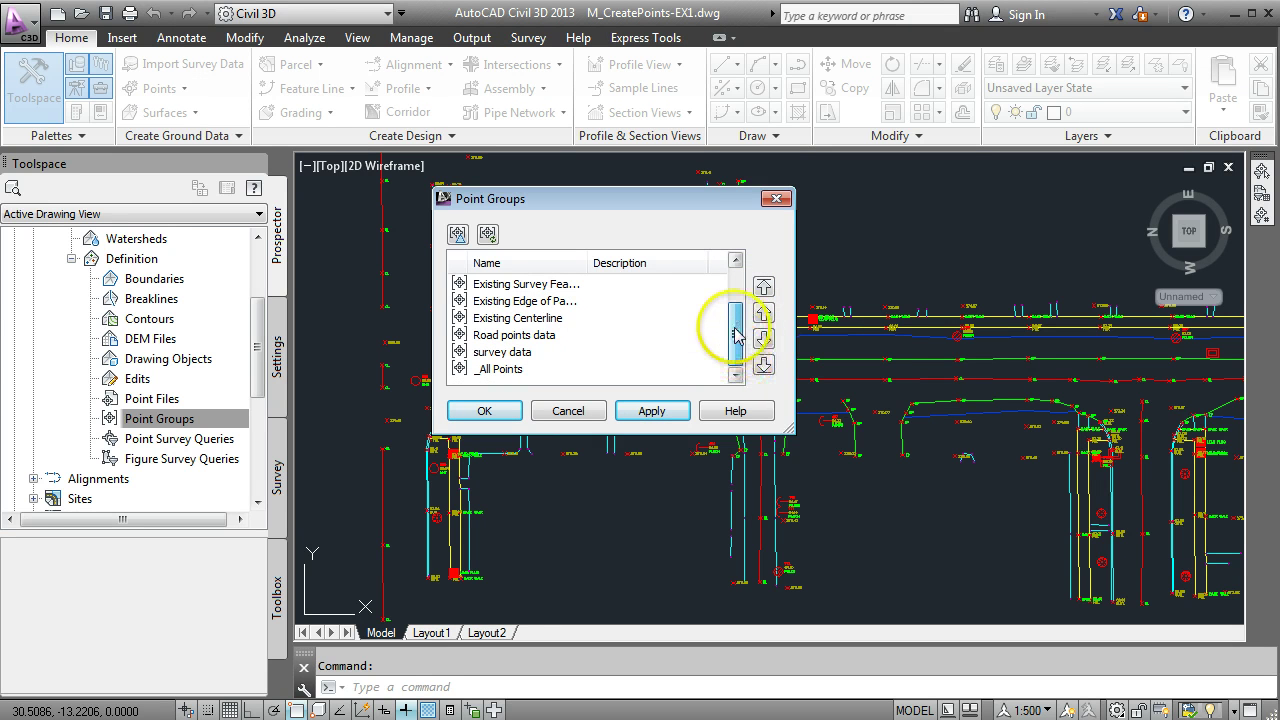
pyautogui.click(489, 338)
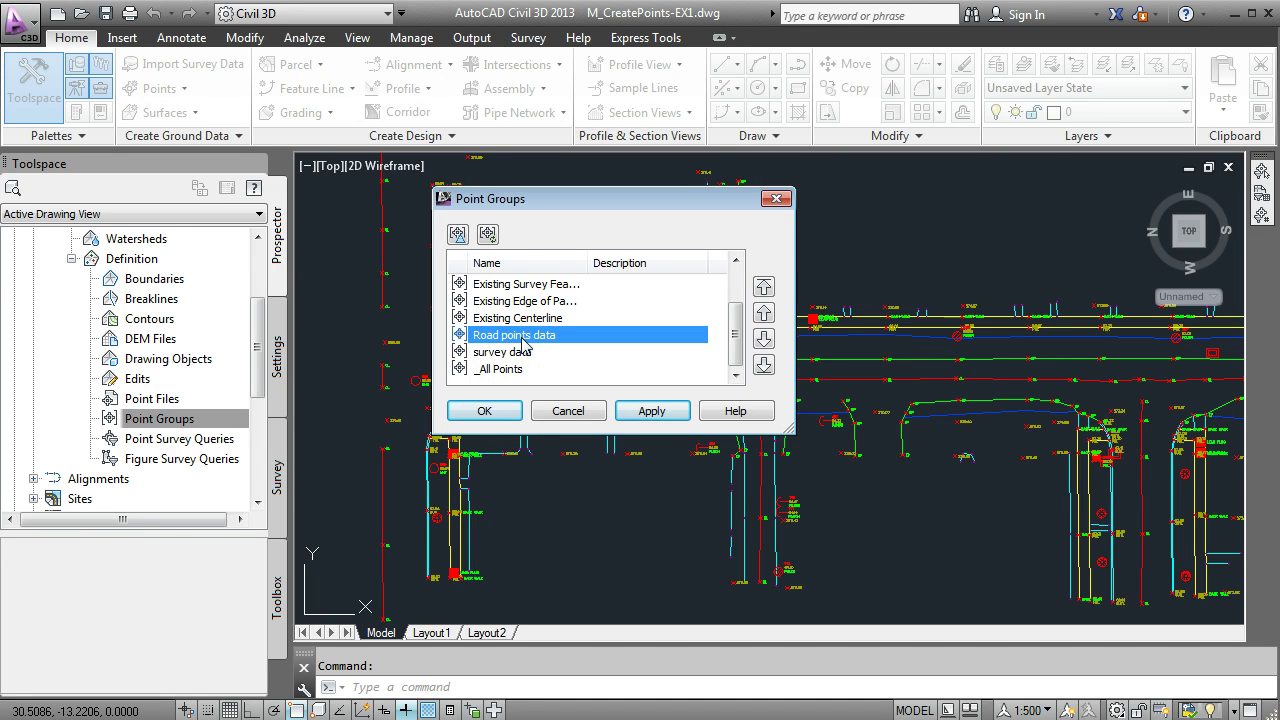
pyautogui.doubleClick(522, 343)
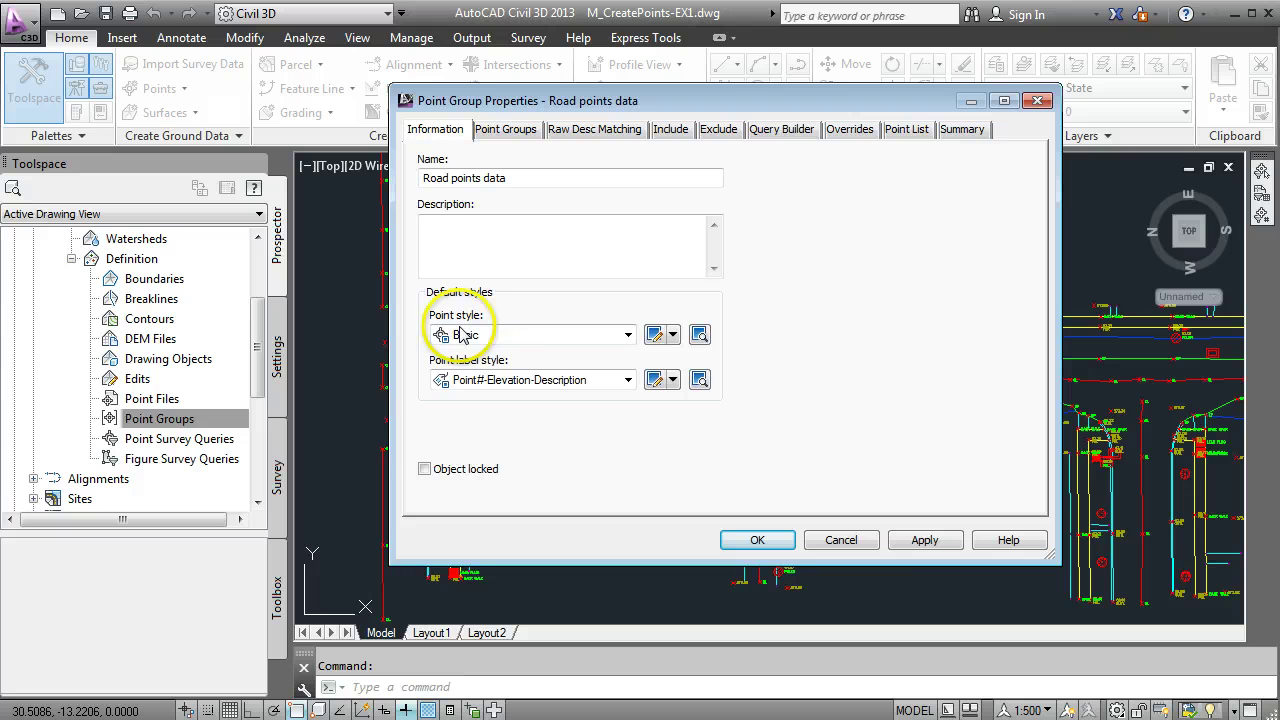
pyautogui.click(912, 131)
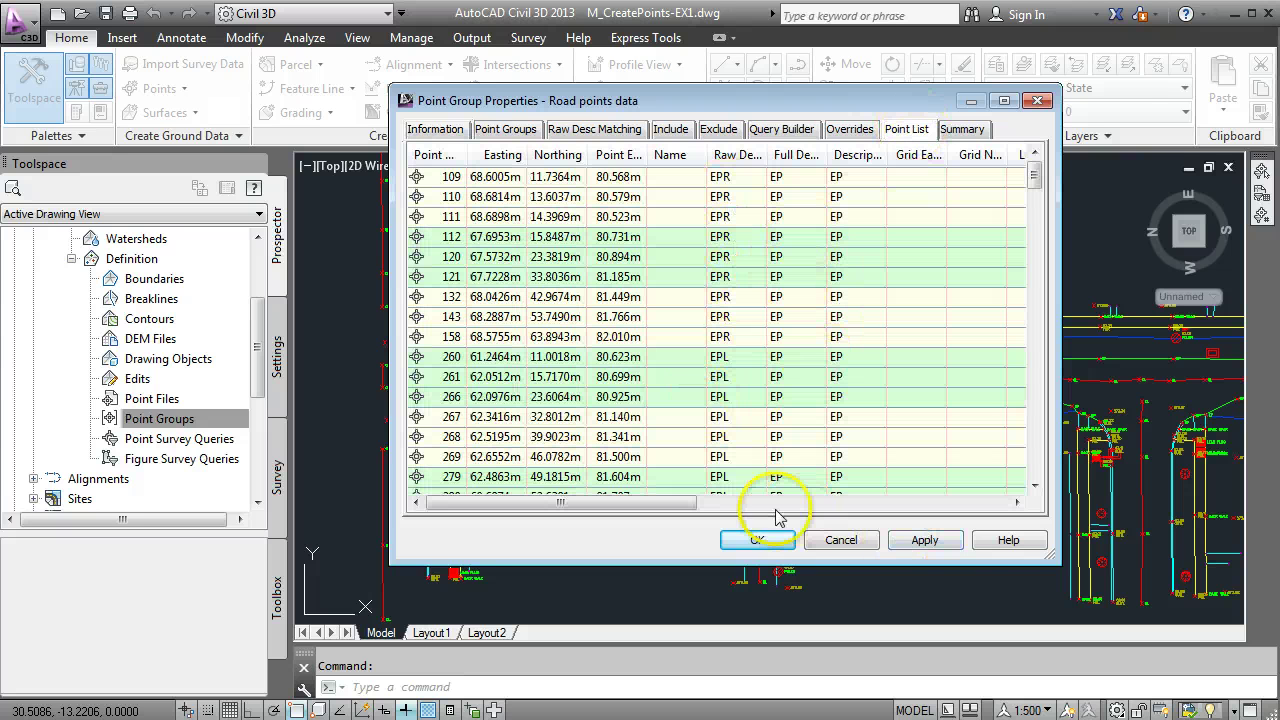
pyautogui.click(757, 541)
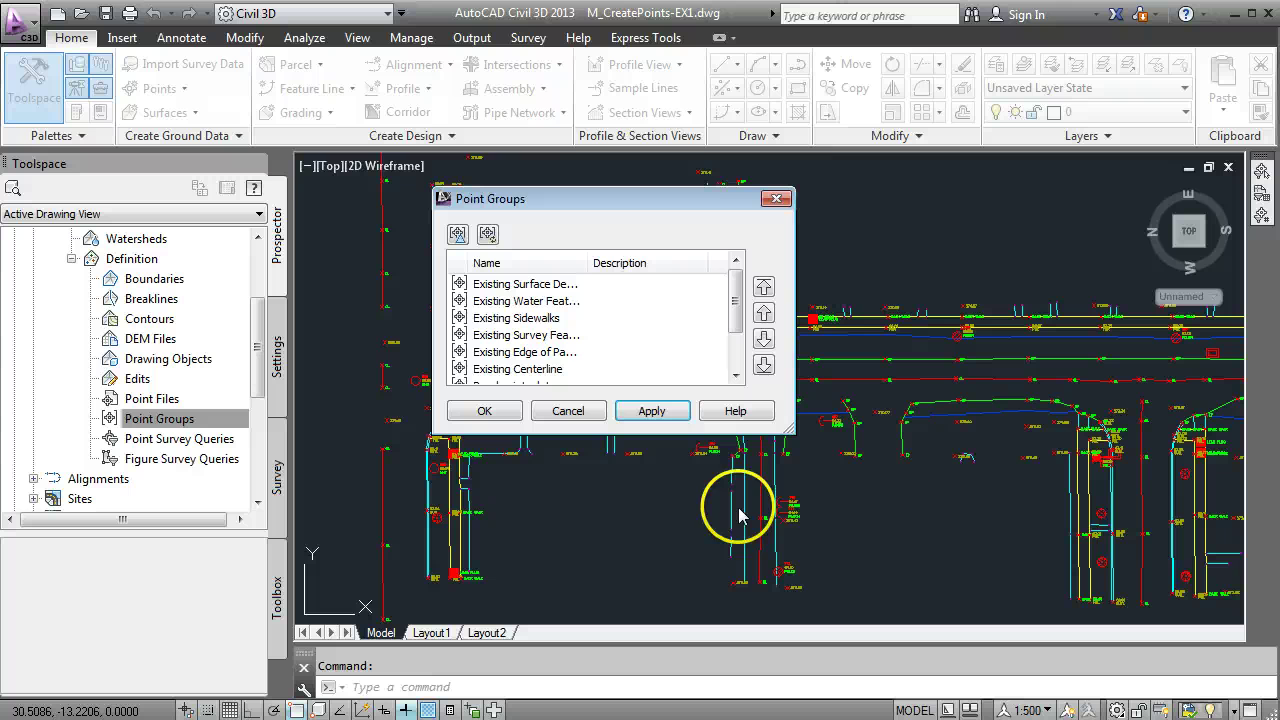
pyautogui.click(652, 411)
pyautogui.scroll(-1, 737, 300)
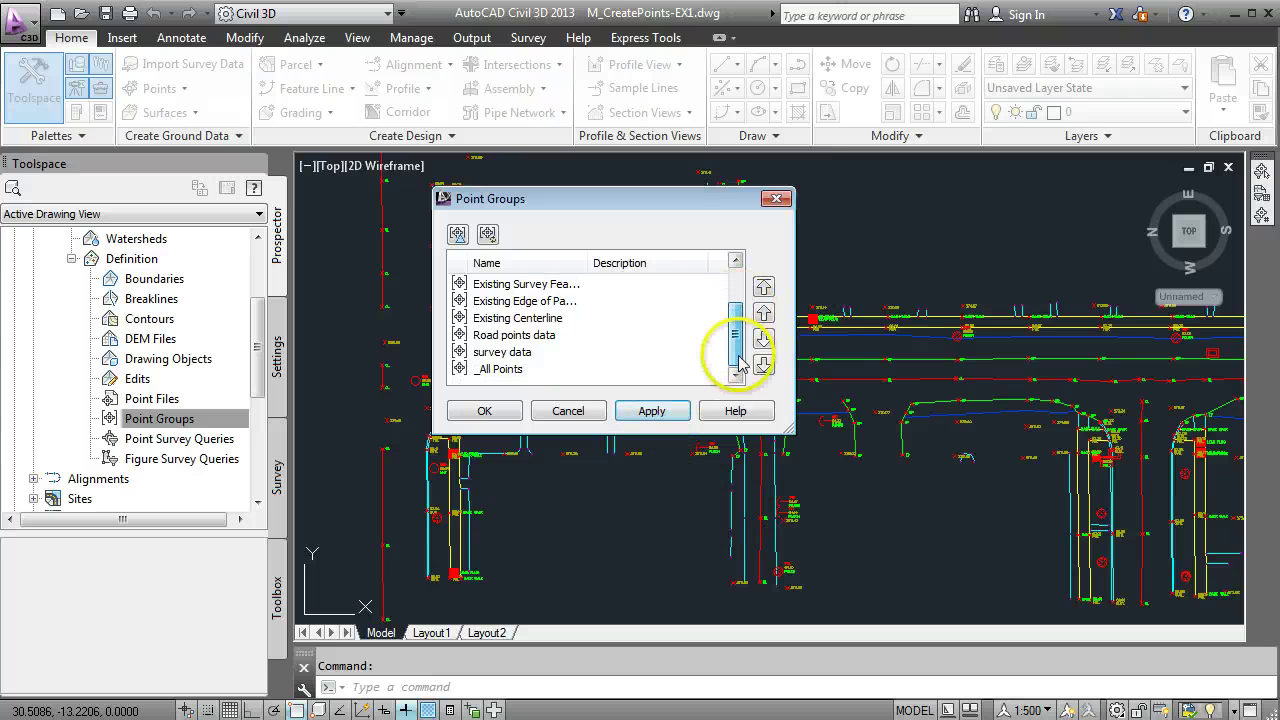
pyautogui.click(494, 336)
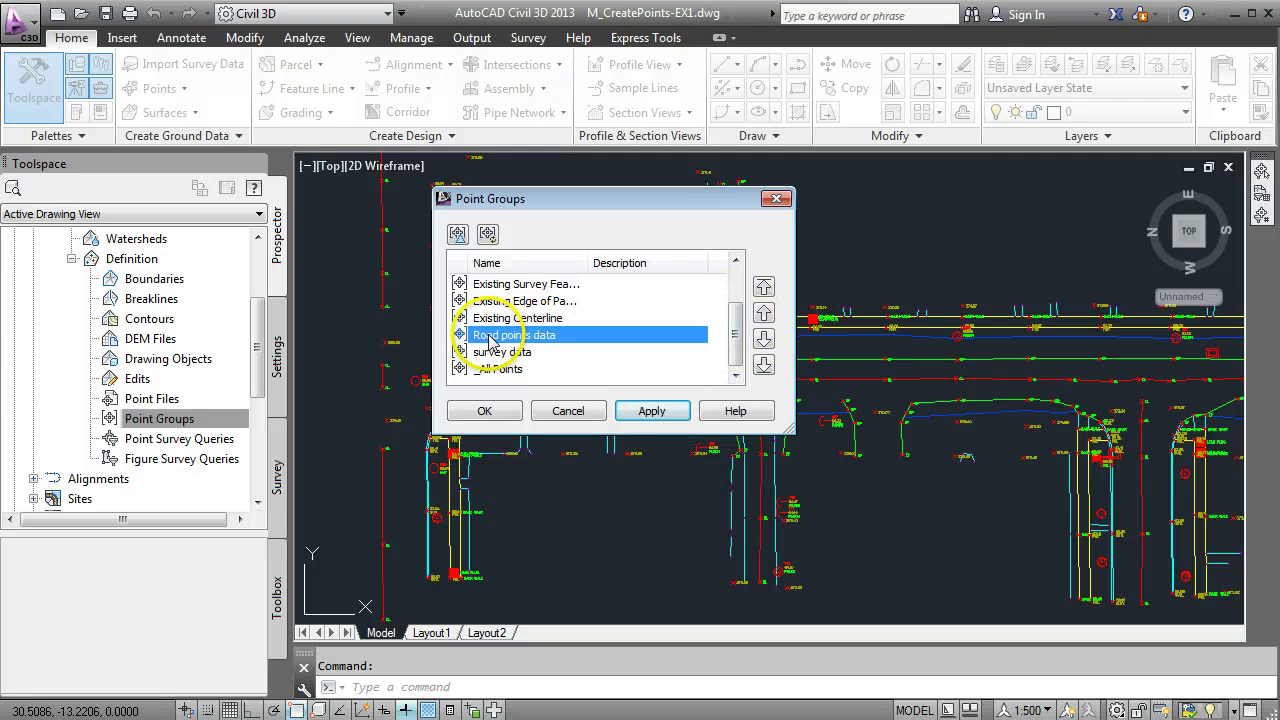
pyautogui.click(656, 414)
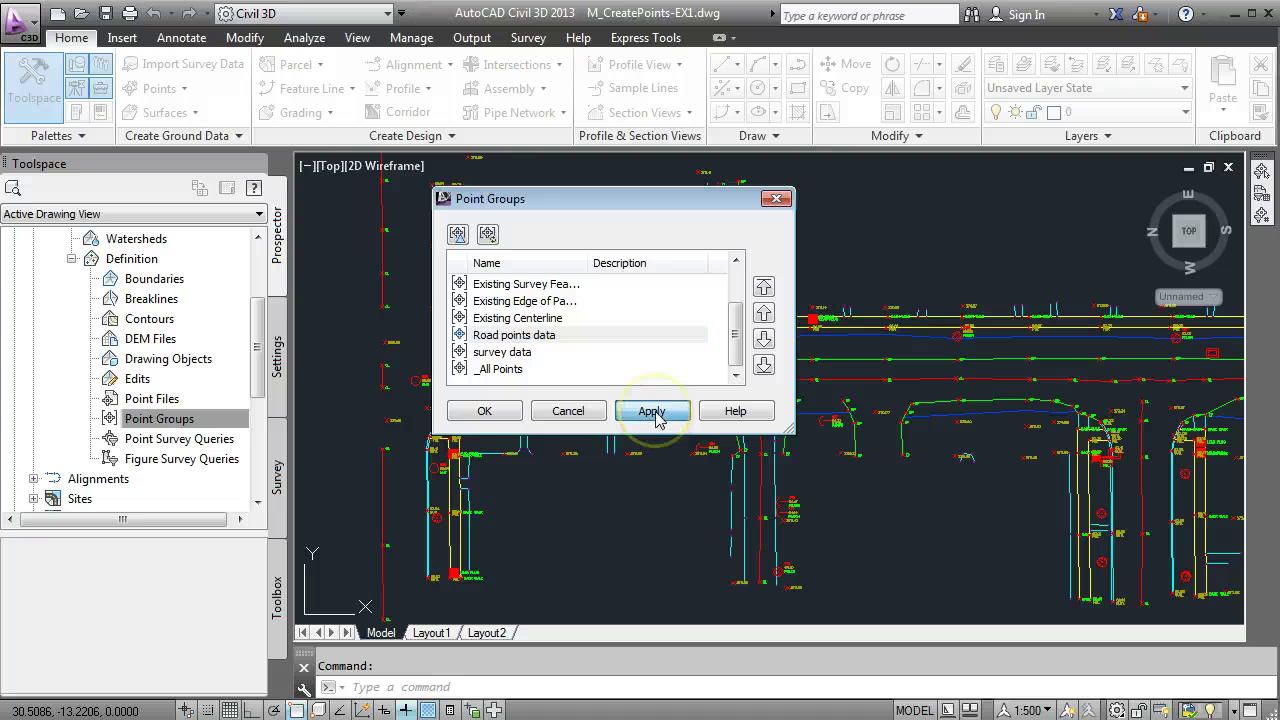
pyautogui.click(486, 411)
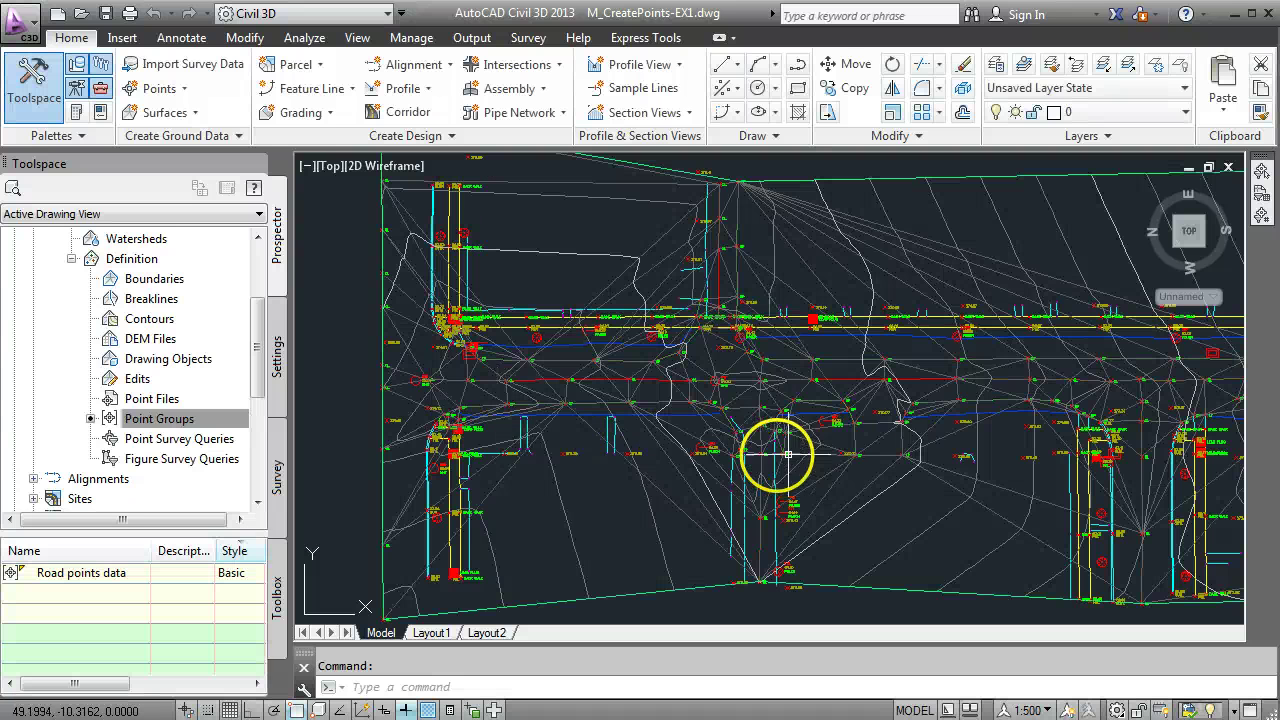
pyautogui.scroll(-3, 538, 455)
pyautogui.scroll(3, 709, 449)
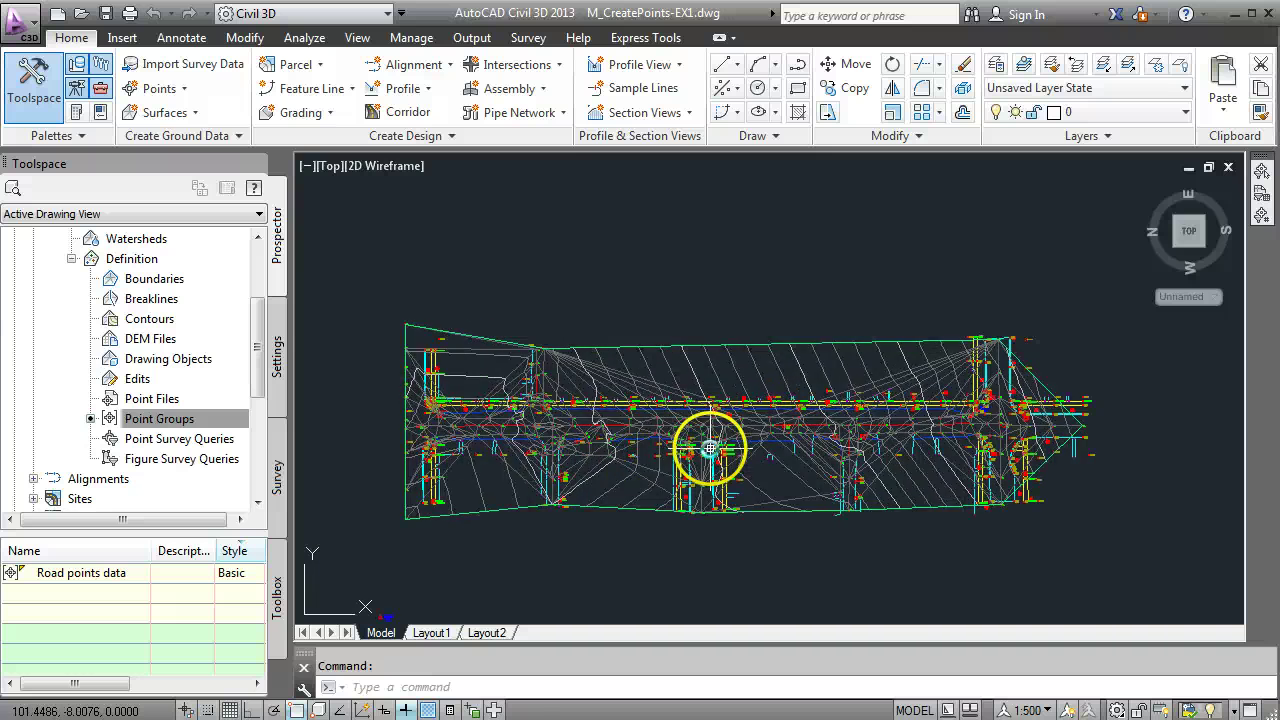
pyautogui.scroll(1, 709, 449)
pyautogui.scroll(1, 623, 414)
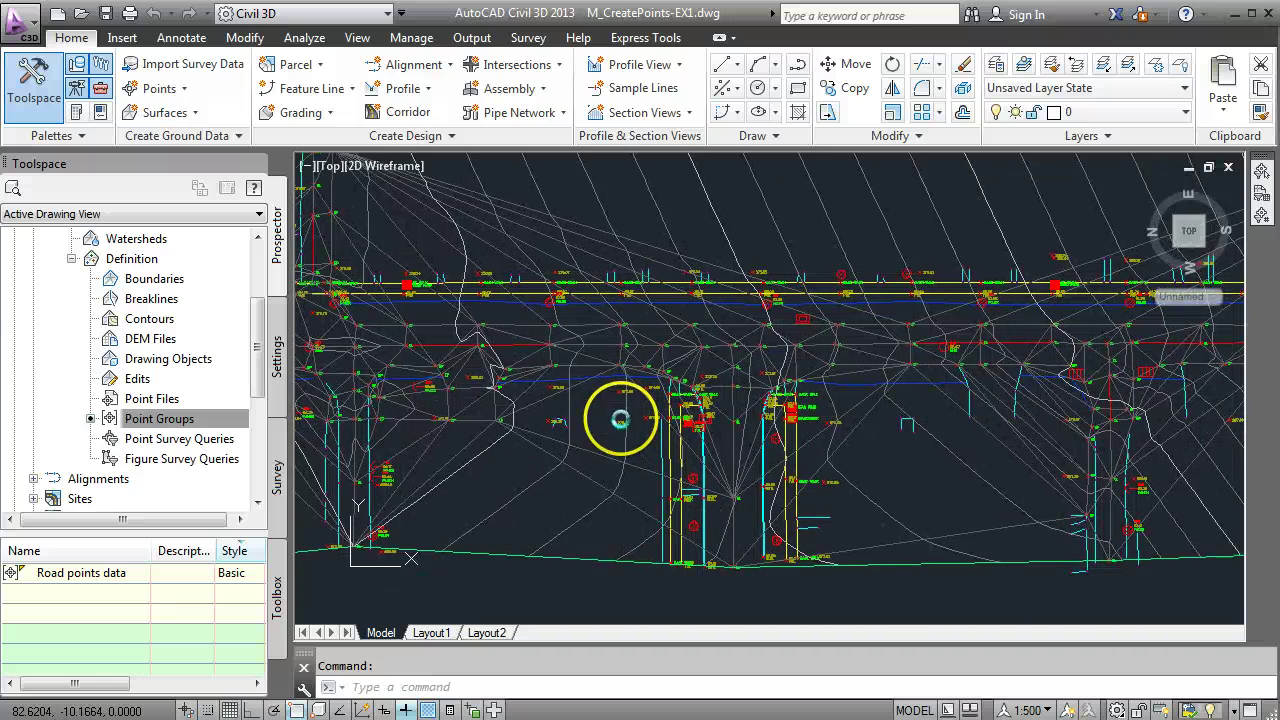
pyautogui.scroll(1, 550, 410)
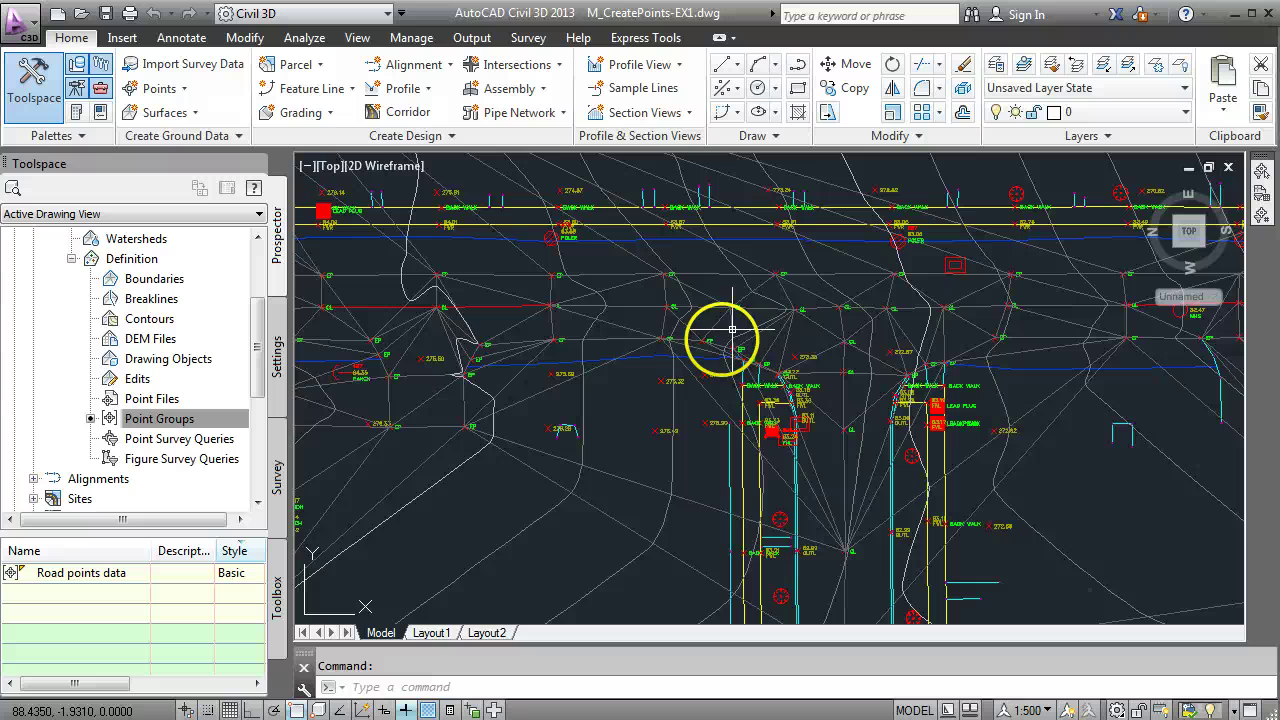
pyautogui.moveTo(831, 423); pyautogui.dragTo(702, 427, button='middle')
pyautogui.scroll(3, 702, 427)
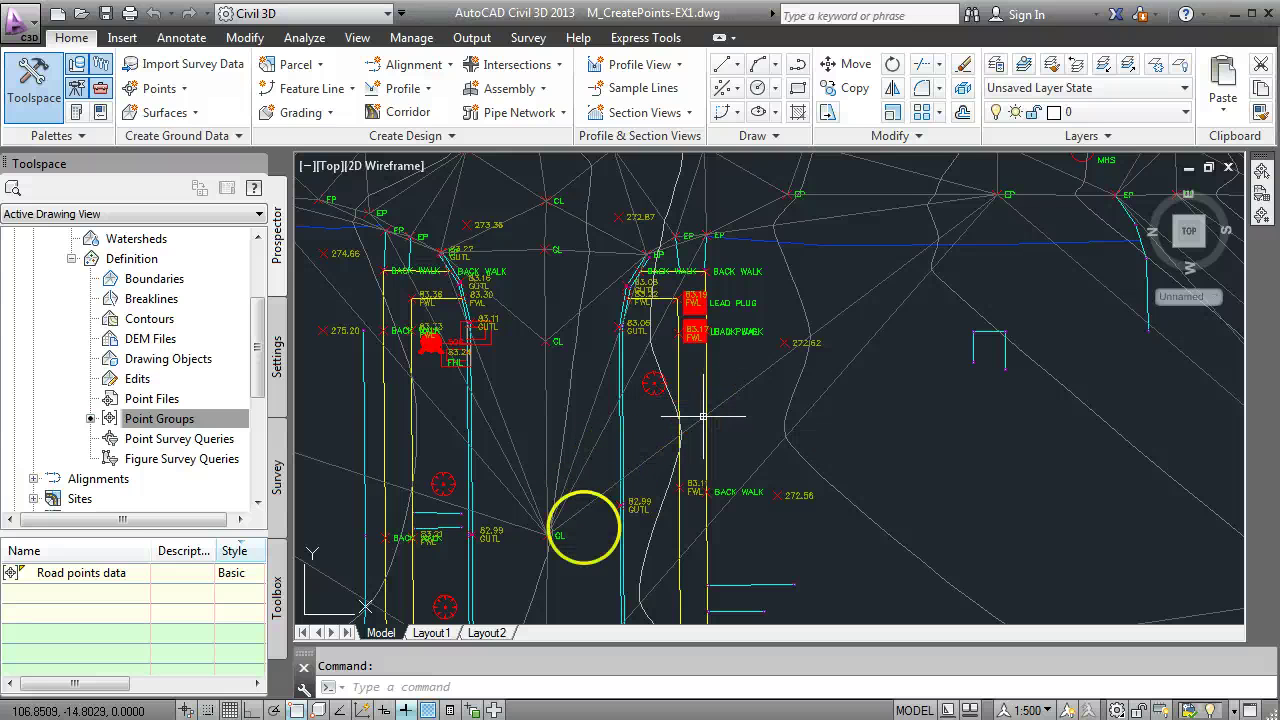
pyautogui.scroll(-4, 543, 537)
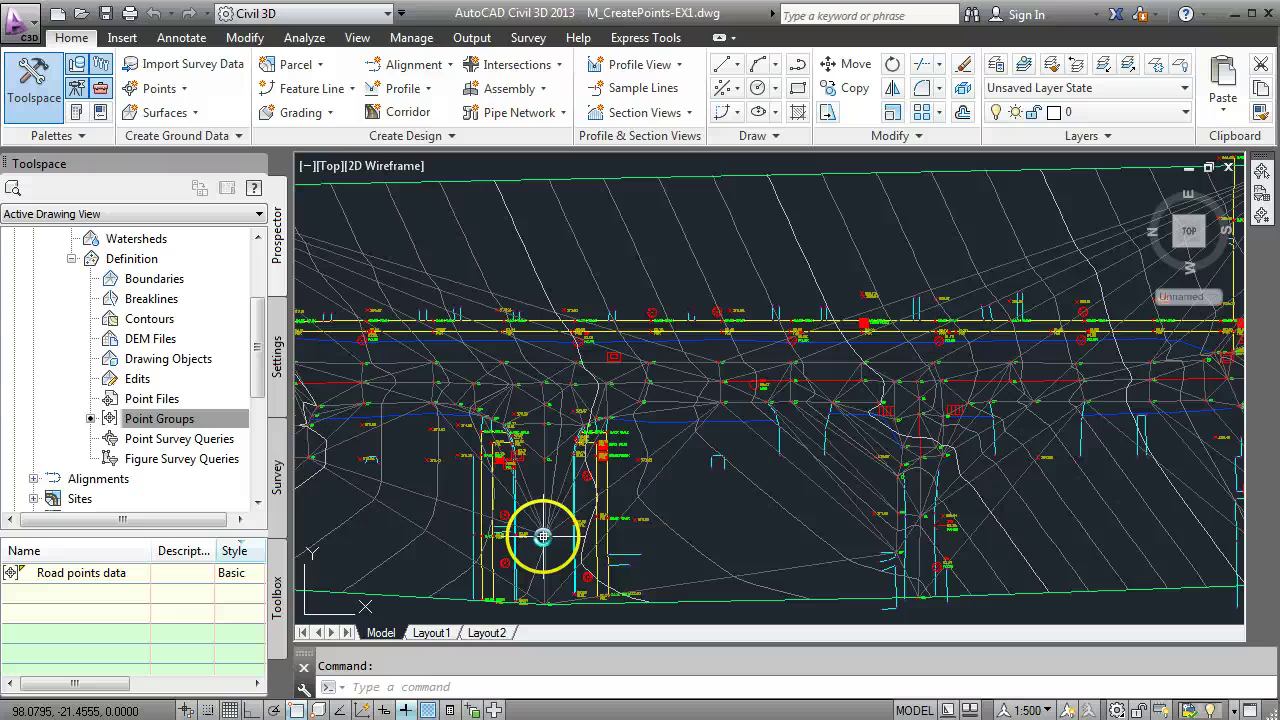
pyautogui.scroll(2, 723, 408)
pyautogui.scroll(2, 723, 408)
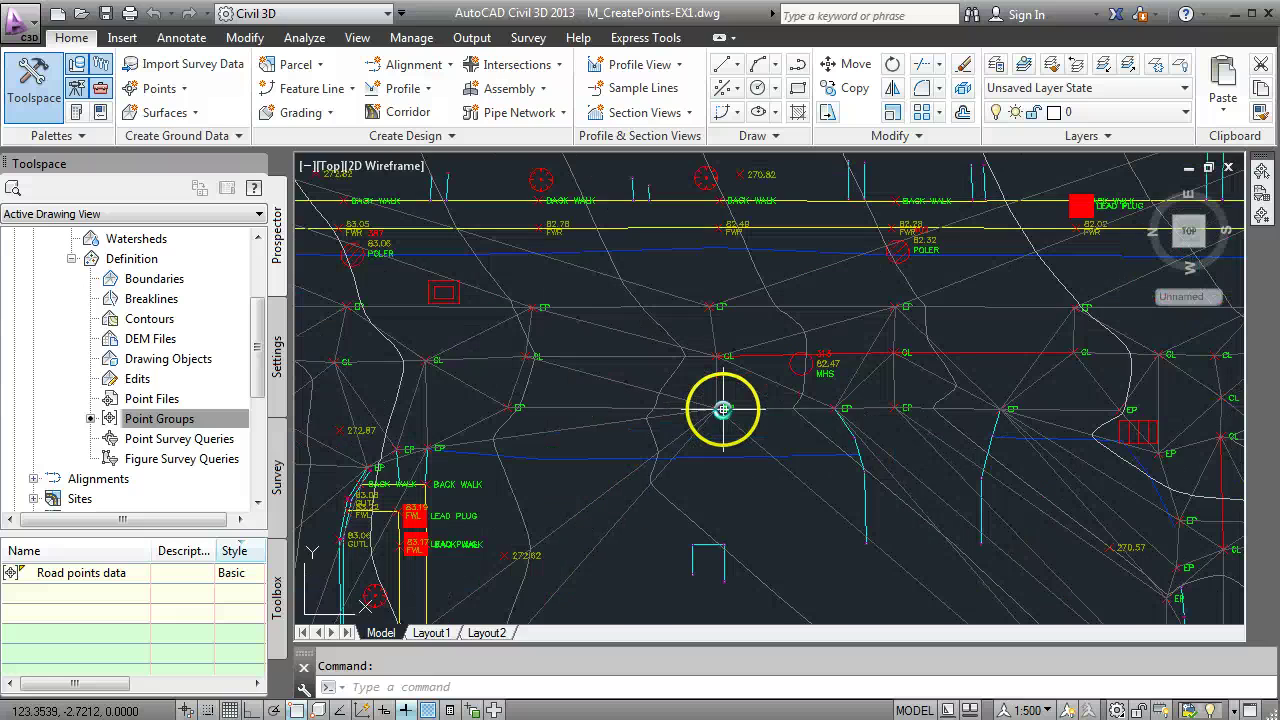
pyautogui.scroll(-2, 680, 443)
pyautogui.scroll(-5, 627, 503)
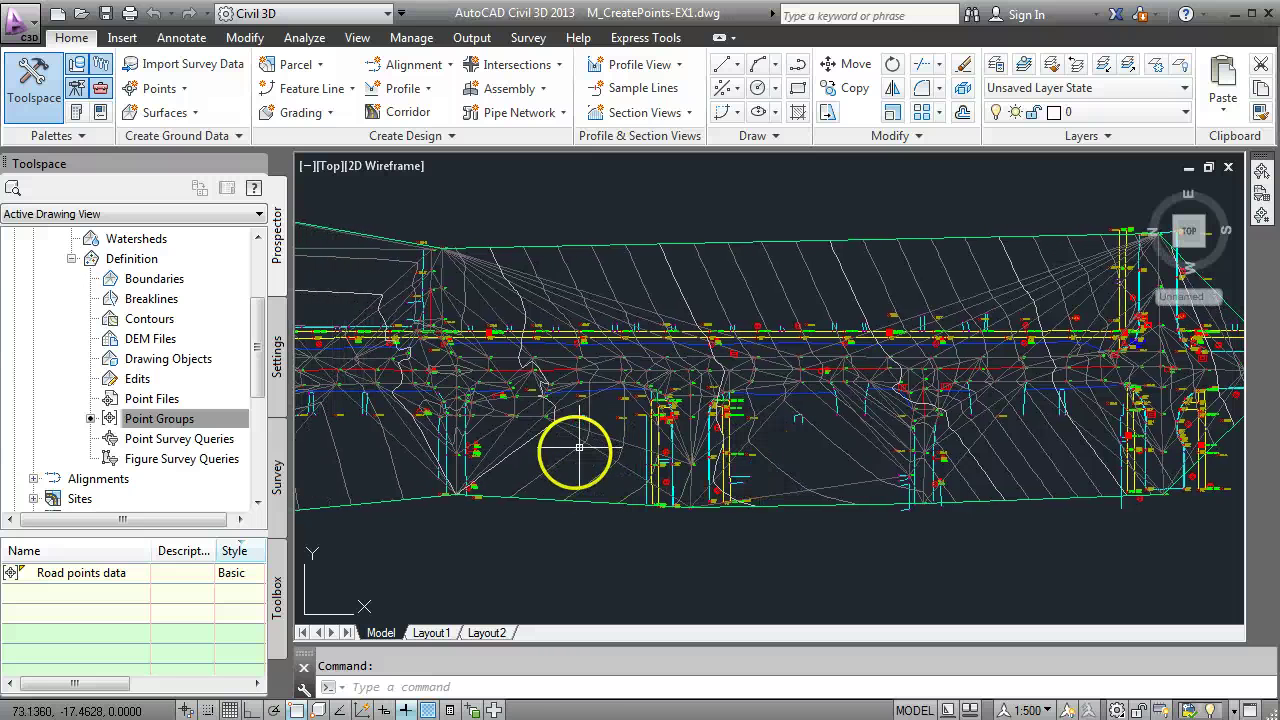
pyautogui.moveTo(520, 463); pyautogui.dragTo(612, 466, button='middle')
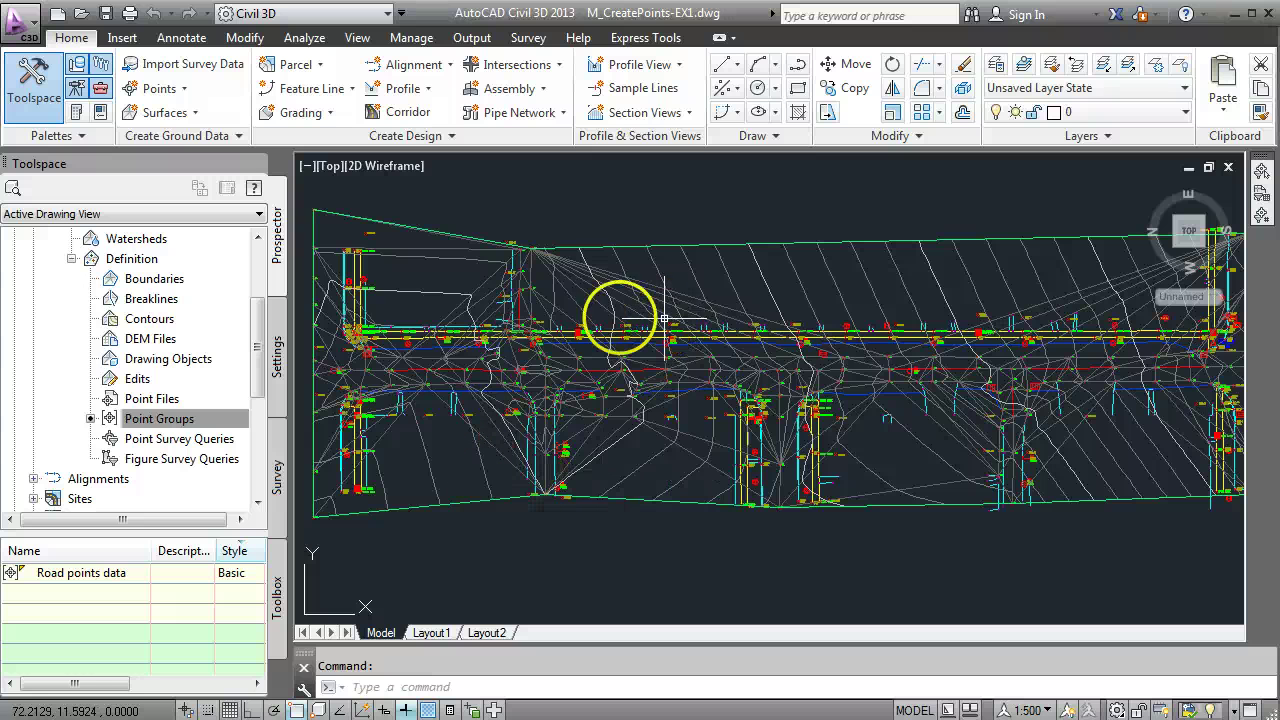
pyautogui.moveTo(642, 275)
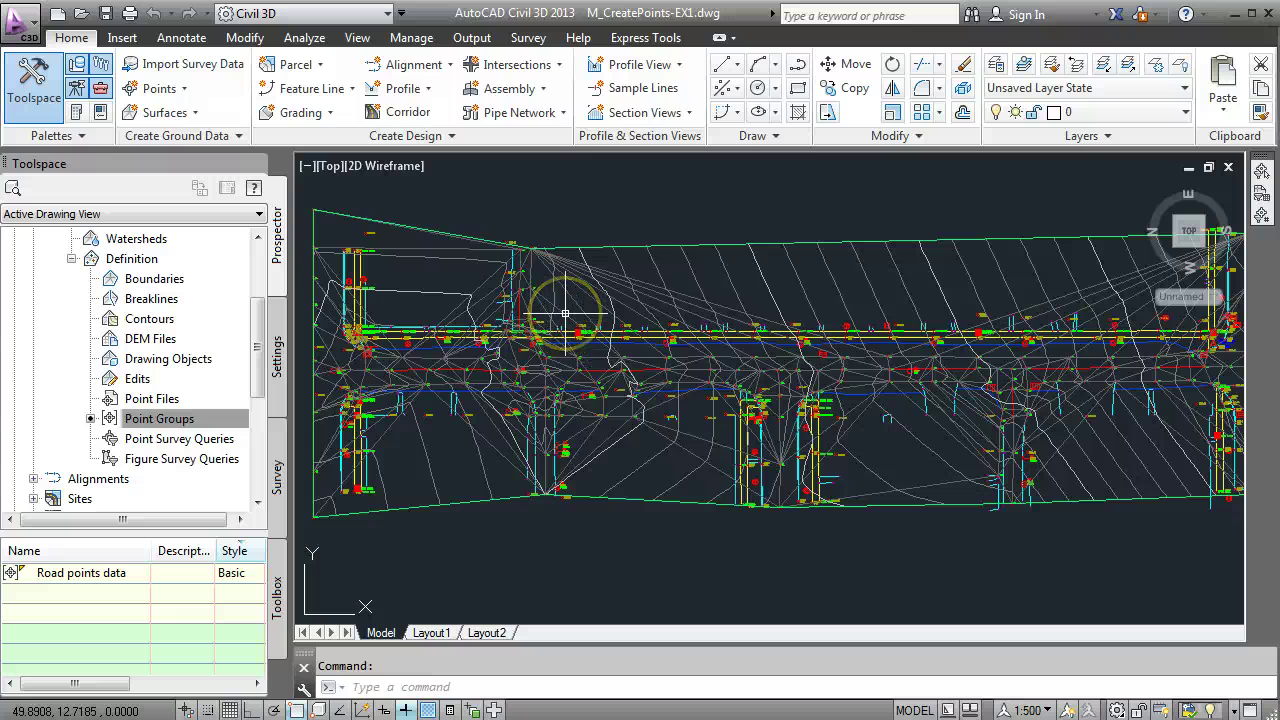
pyautogui.moveTo(565, 314)
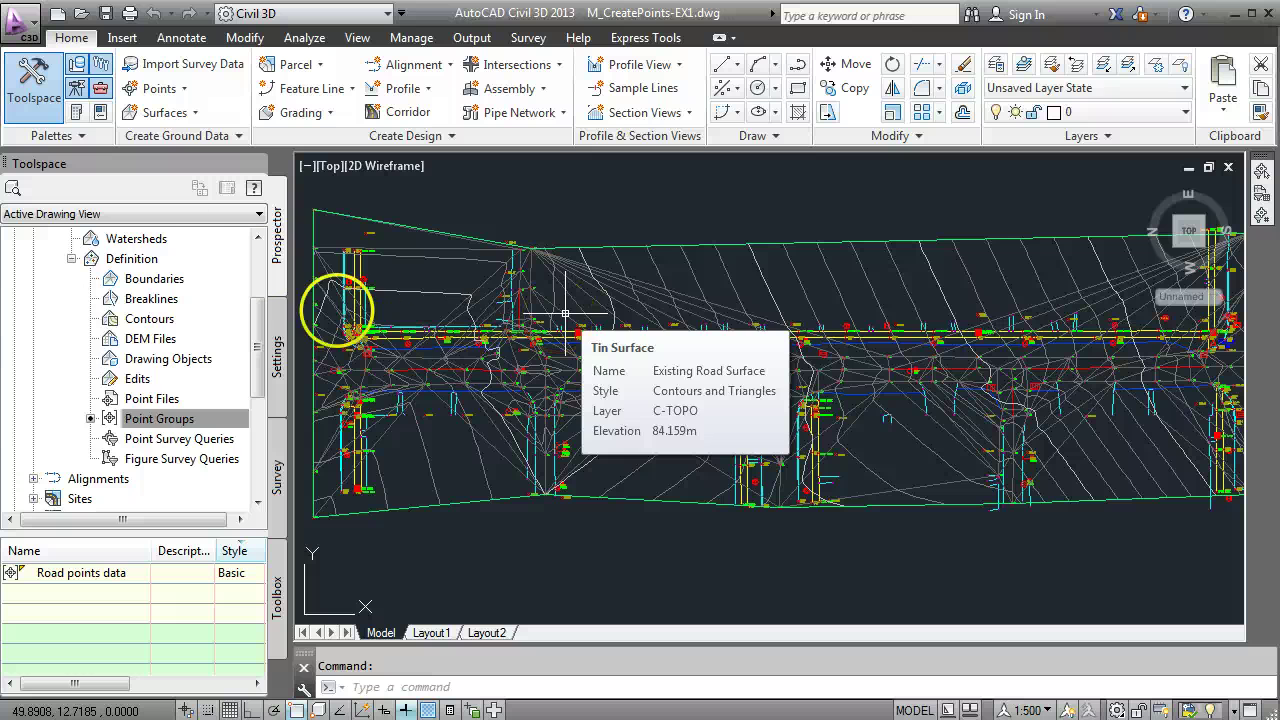
pyautogui.scroll(3, 262, 285)
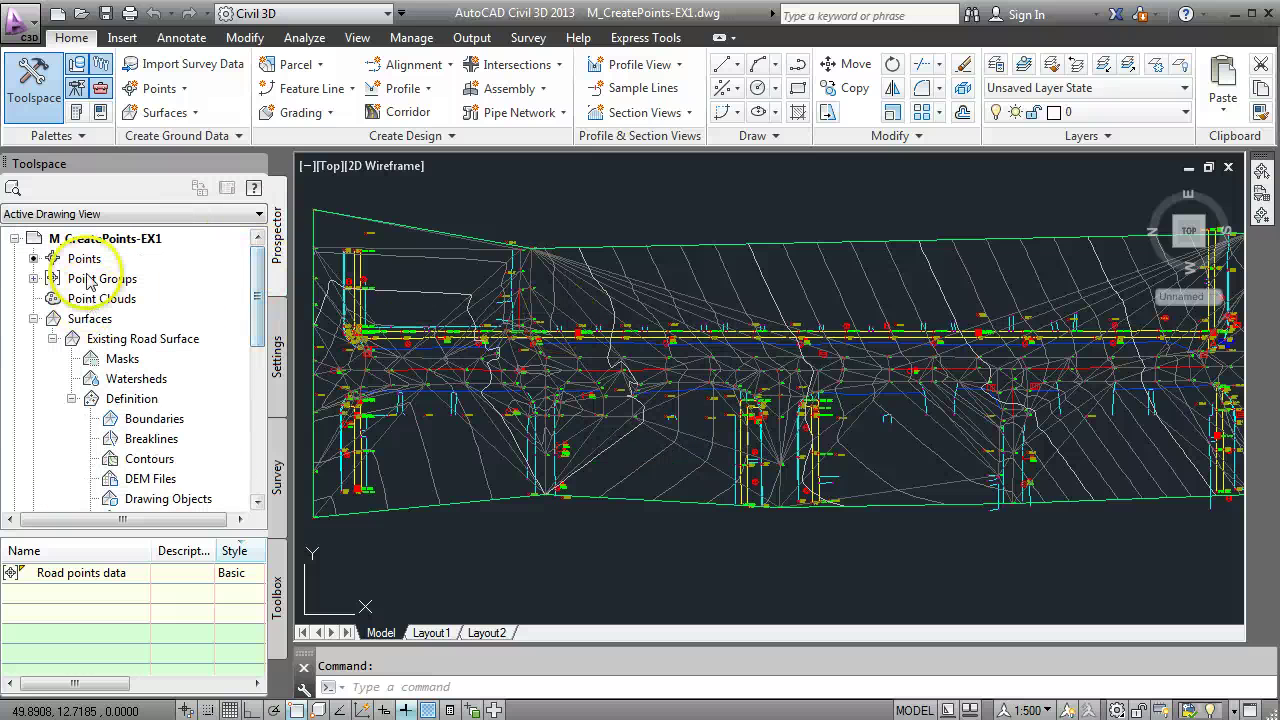
# Preview the Road points data group's points with eastings and northings, then zoom the plan
pyautogui.click(82, 258)
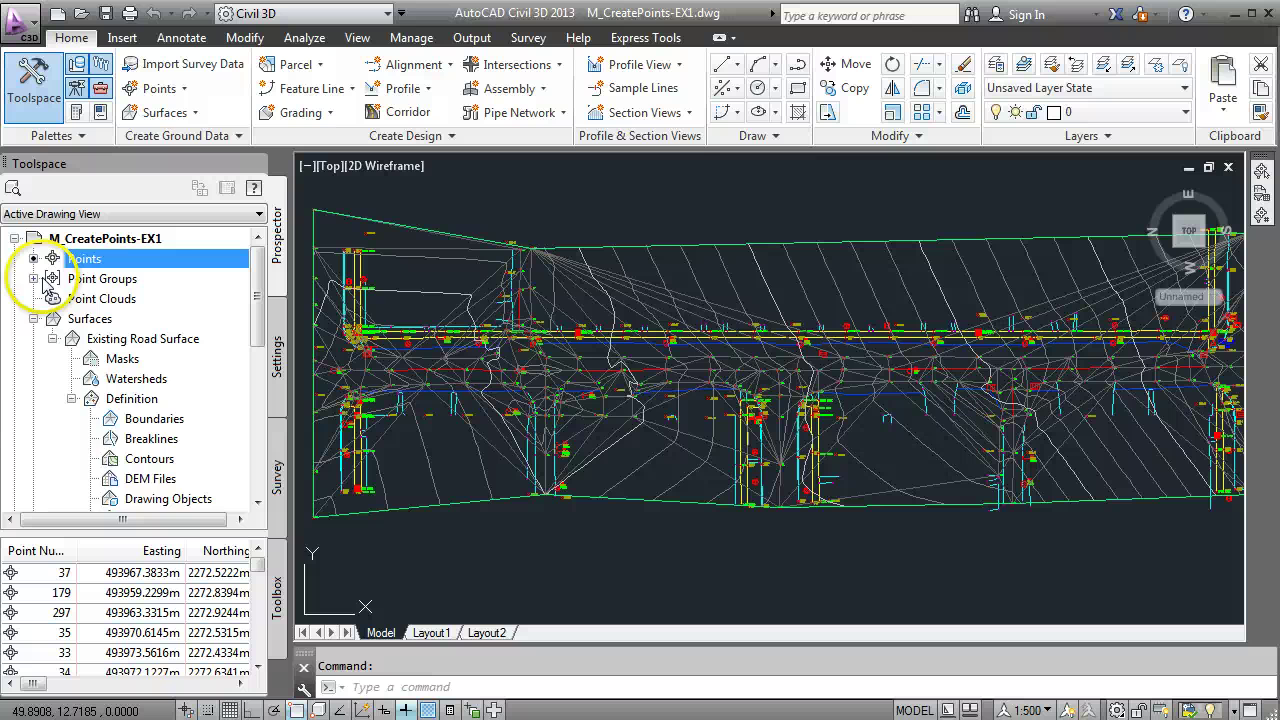
pyautogui.click(34, 279)
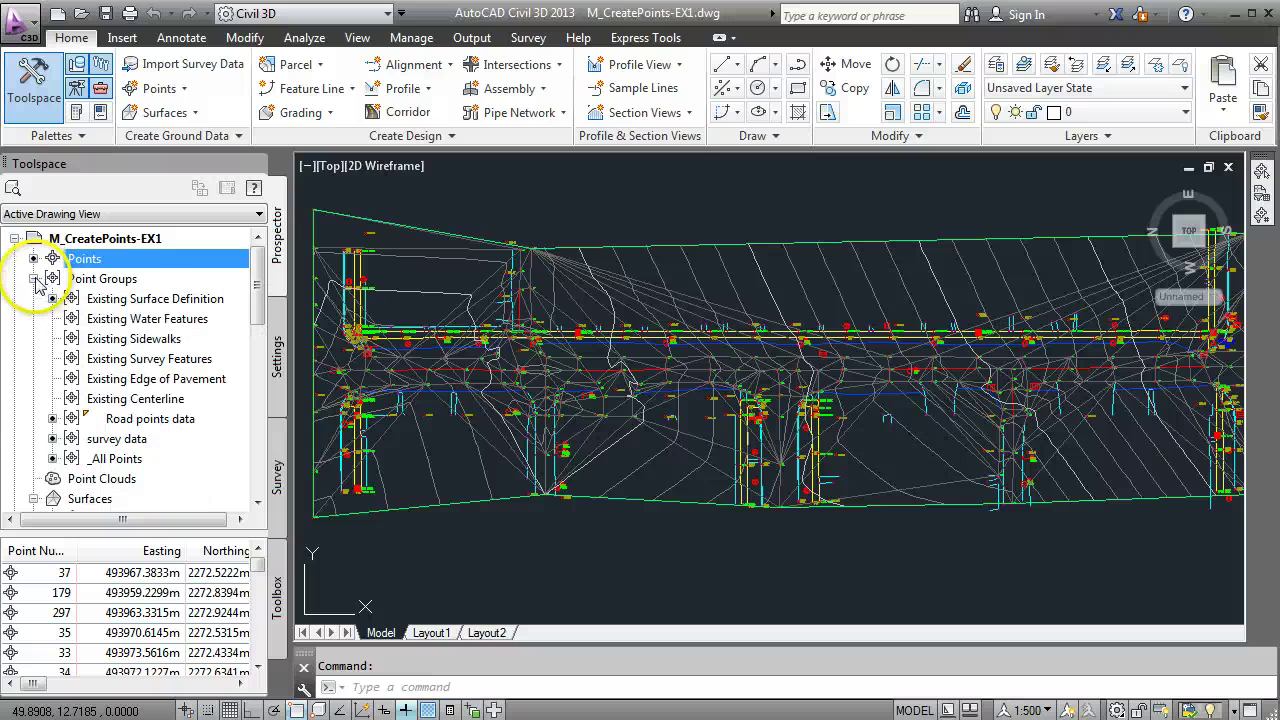
pyautogui.click(144, 420)
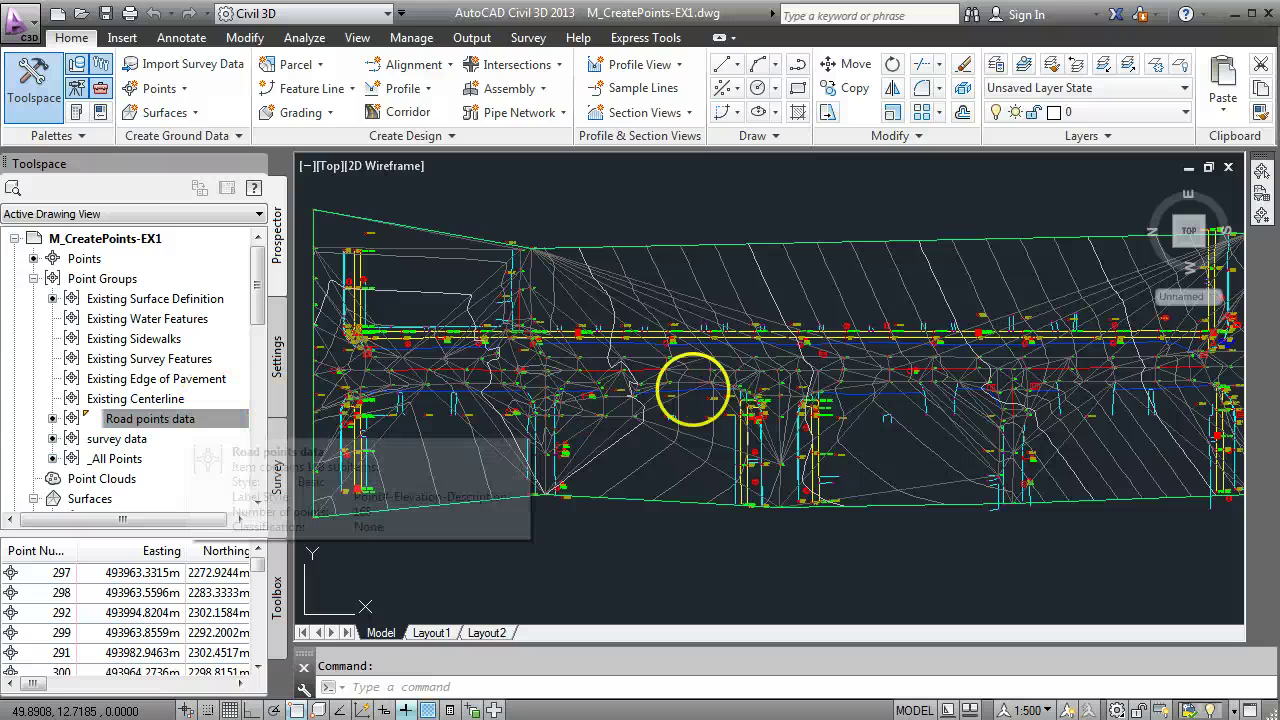
pyautogui.scroll(4, 768, 463)
pyautogui.scroll(3, 768, 463)
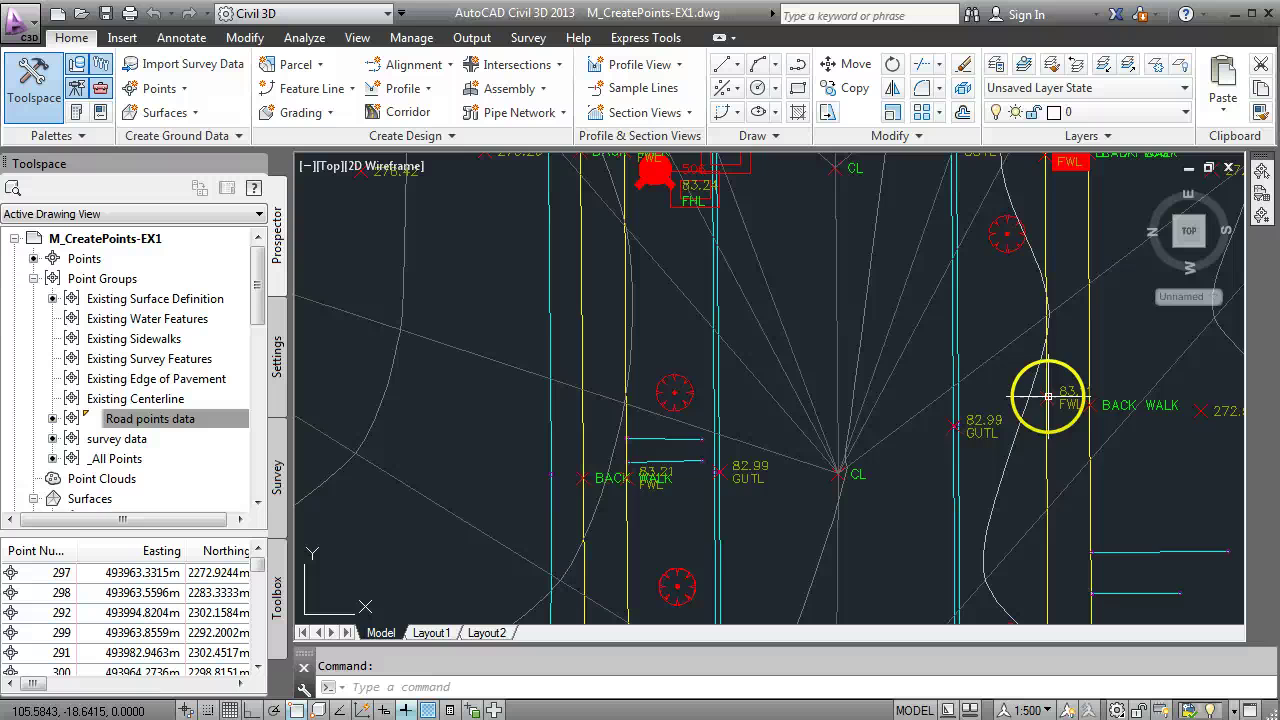
pyautogui.scroll(-3, 862, 470)
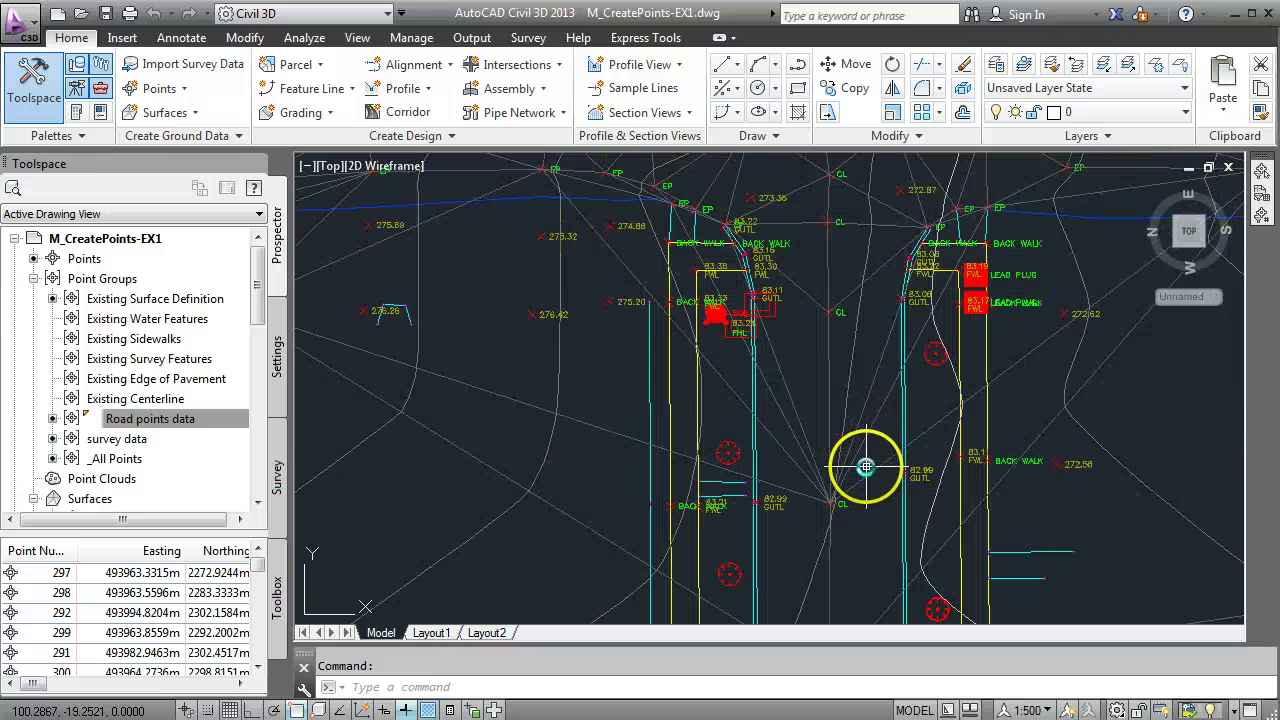